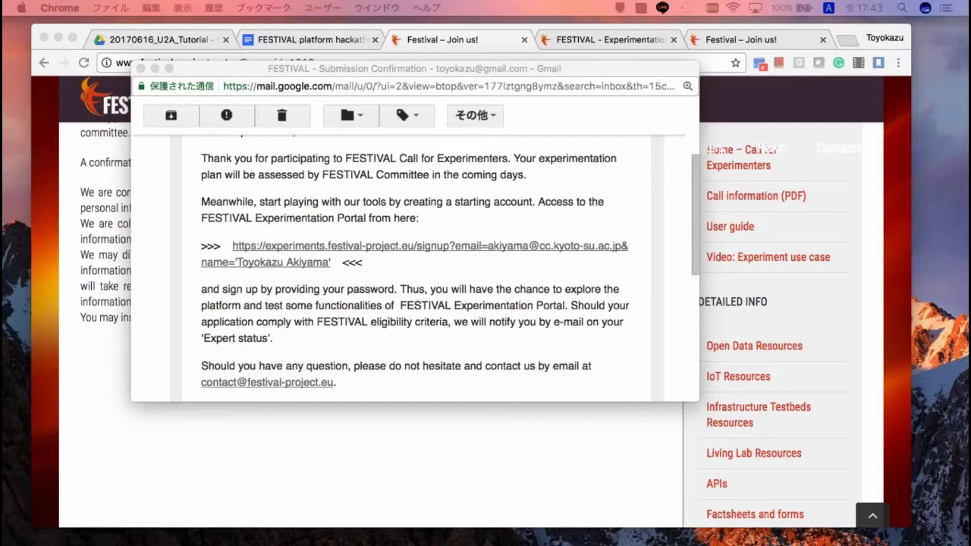
# - Bring the Experiments Portal window into view, move it aside, and show the FESTIVAL platform hackathon guide in front
pyautogui.moveTo(0, 27); pyautogui.dragTo(415, 50)
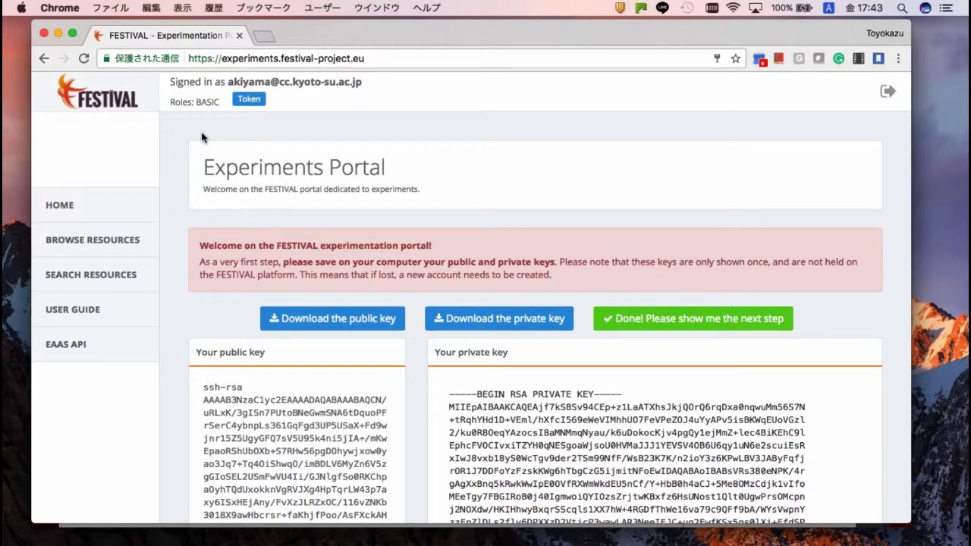
pyautogui.moveTo(285, 18); pyautogui.dragTo(472, 26)
pyautogui.click(51, 230)
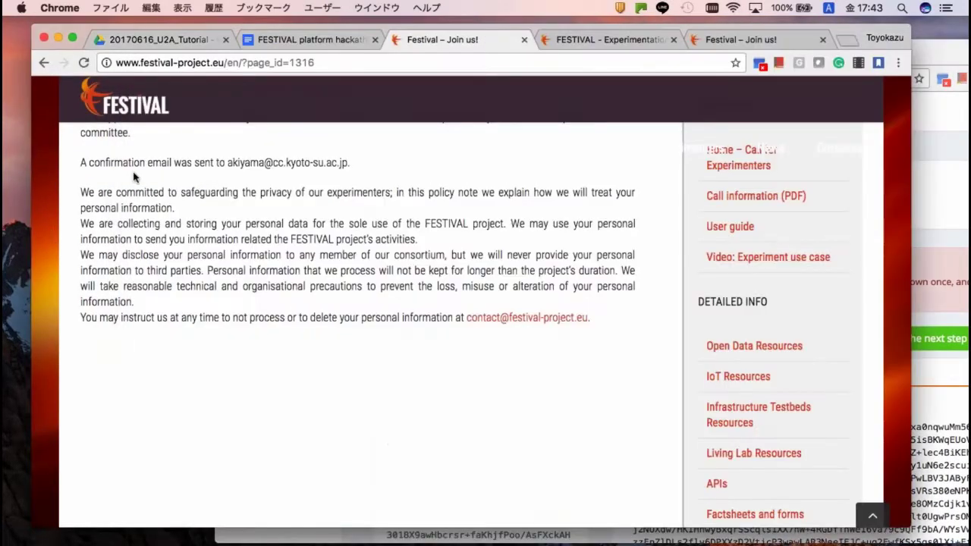
pyautogui.click(306, 39)
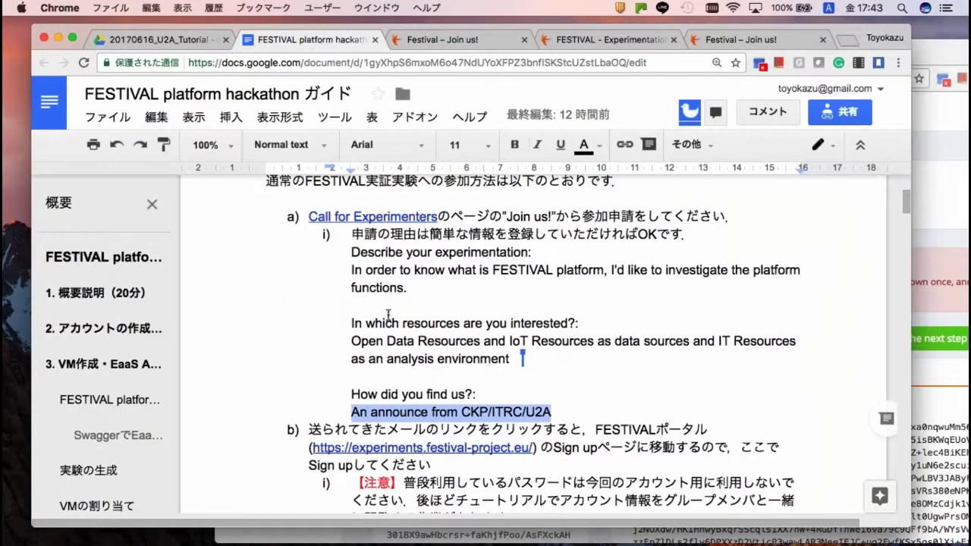
# - Highlight the caution note about account passwords under item b of the guide
pyautogui.scroll(-5, 388, 315)
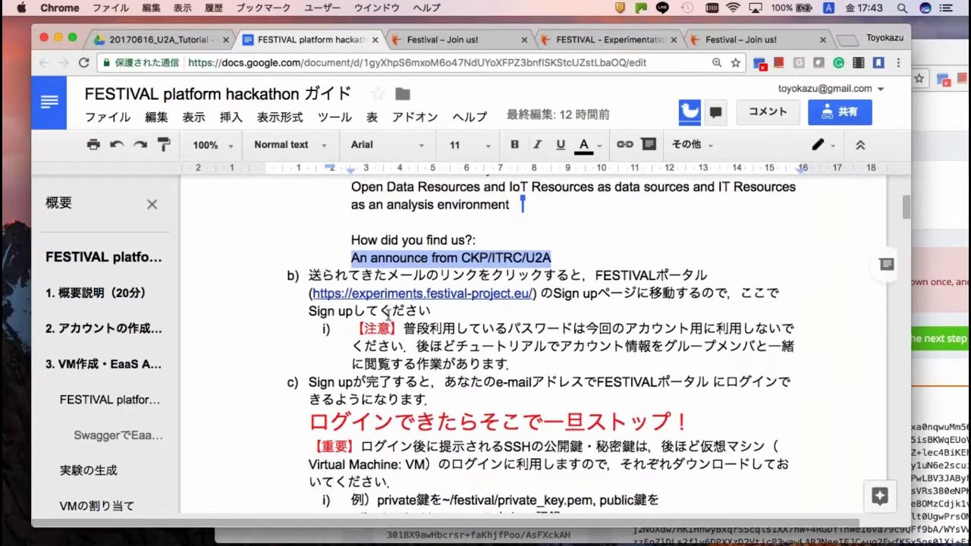
pyautogui.scroll(-1, 388, 313)
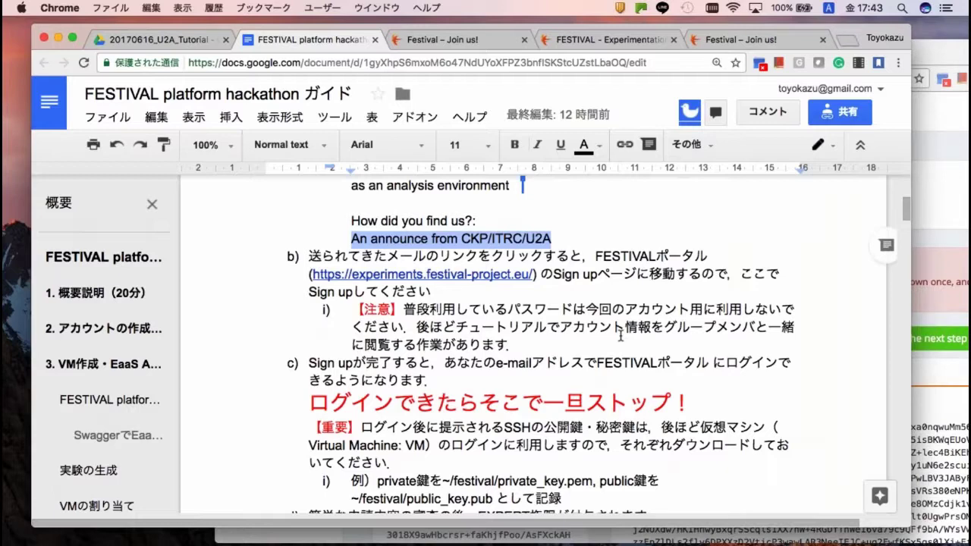
pyautogui.scroll(-1, 620, 335)
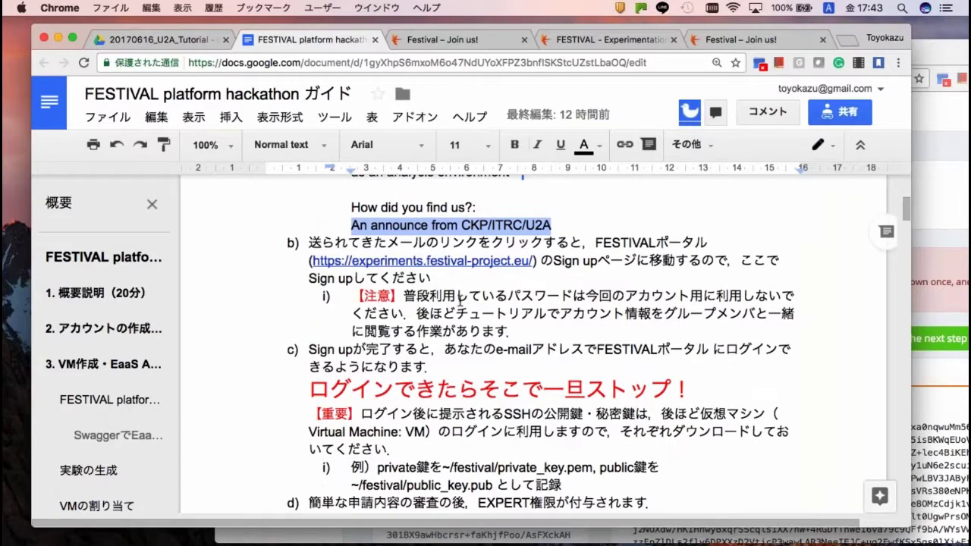
pyautogui.click(459, 298)
pyautogui.tripleClick(460, 298)
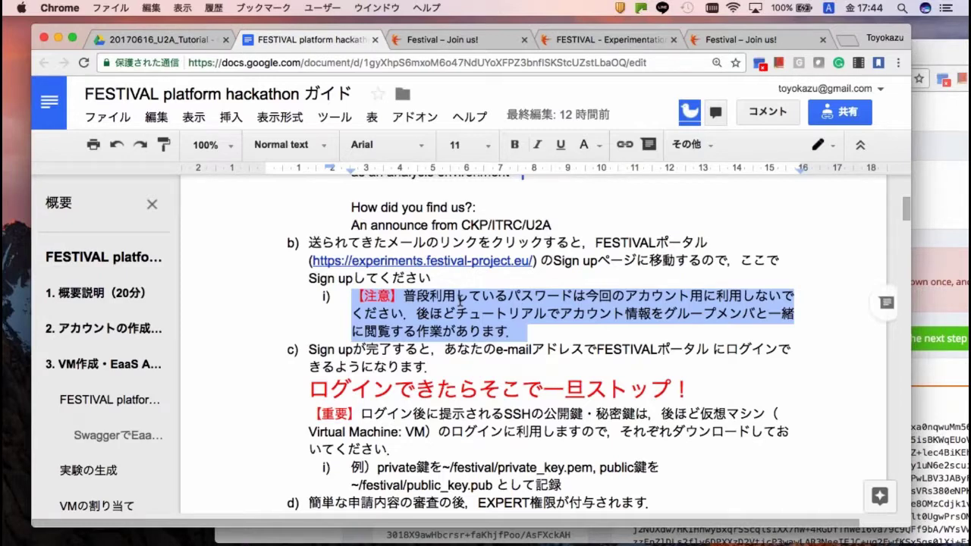
# - Highlight item c of the guide, covering portal login and the SSH key download
pyautogui.scroll(-1, 459, 302)
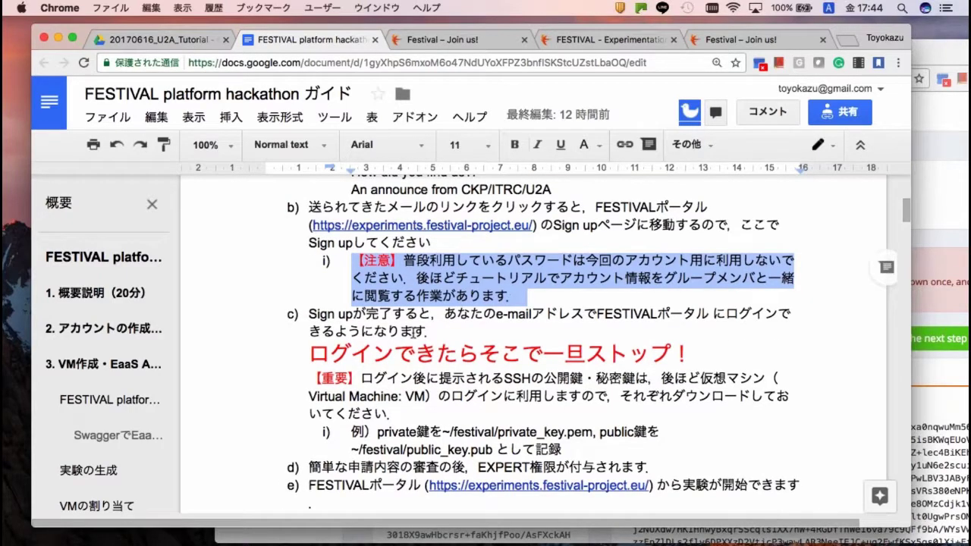
pyautogui.scroll(-1, 412, 332)
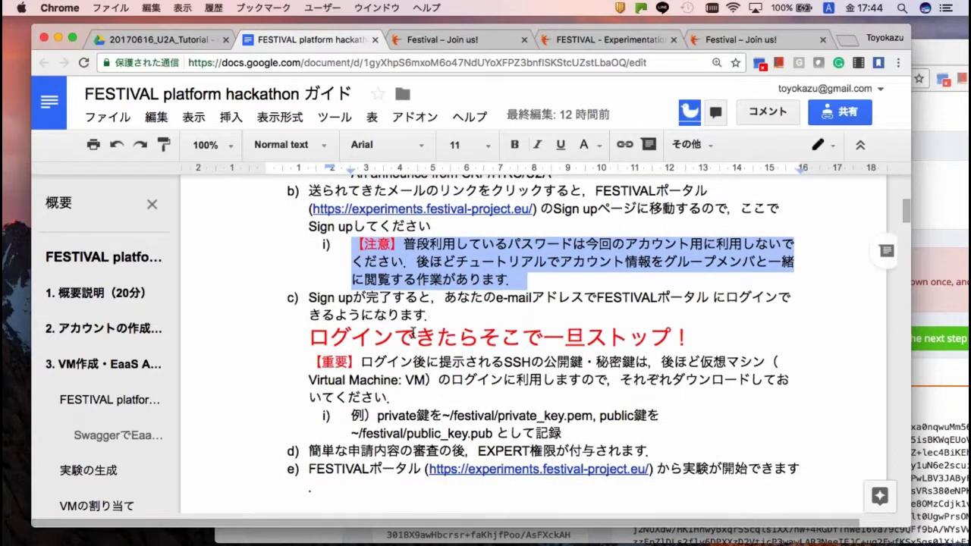
pyautogui.tripleClick(412, 334)
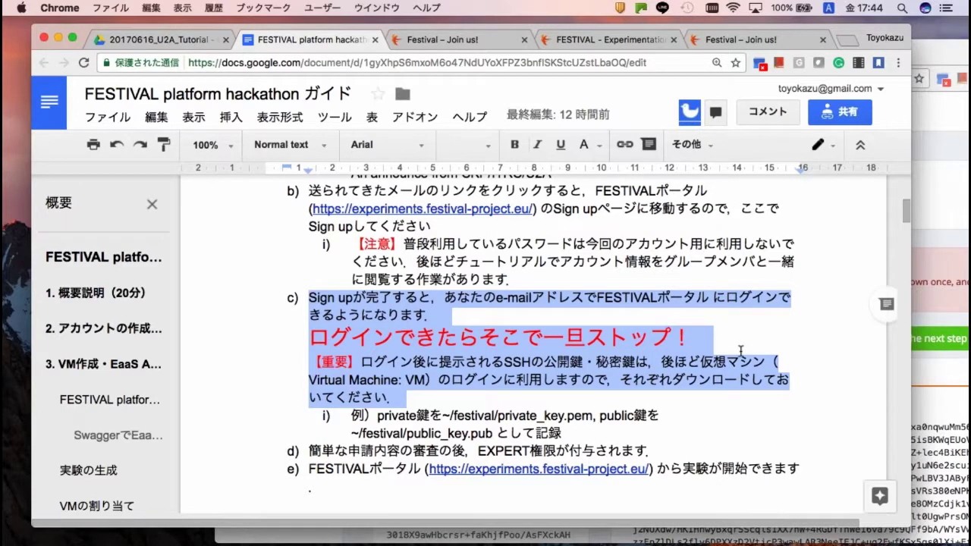
# - Examine the public and private key sections on the Experiments Portal, and return to the guide's key download instructions
pyautogui.click(939, 409)
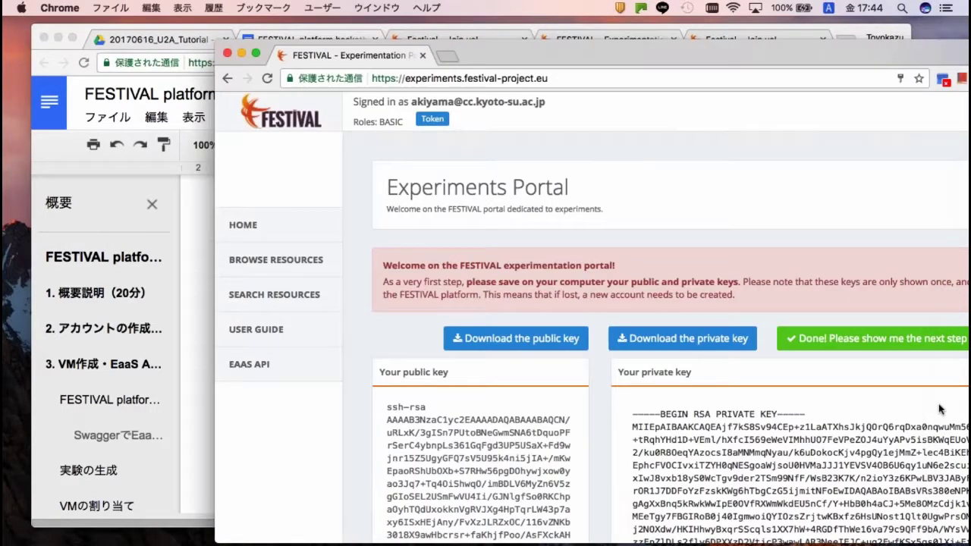
pyautogui.scroll(-3, 593, 318)
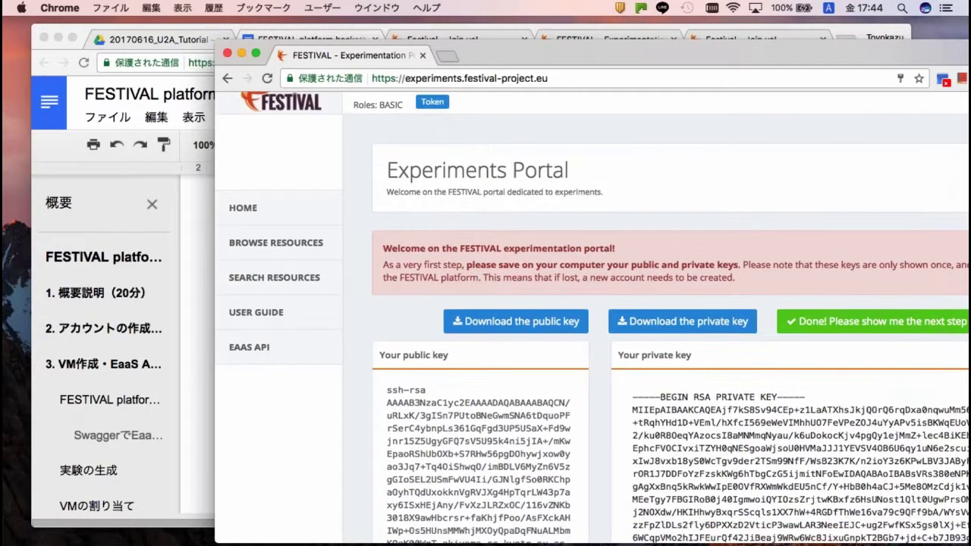
pyautogui.scroll(-1, 592, 318)
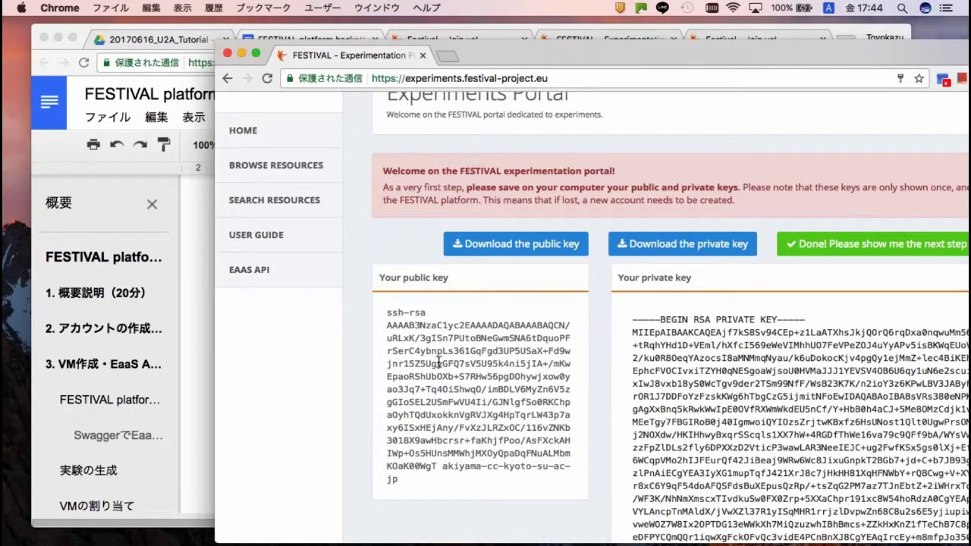
pyautogui.press('super+grave')
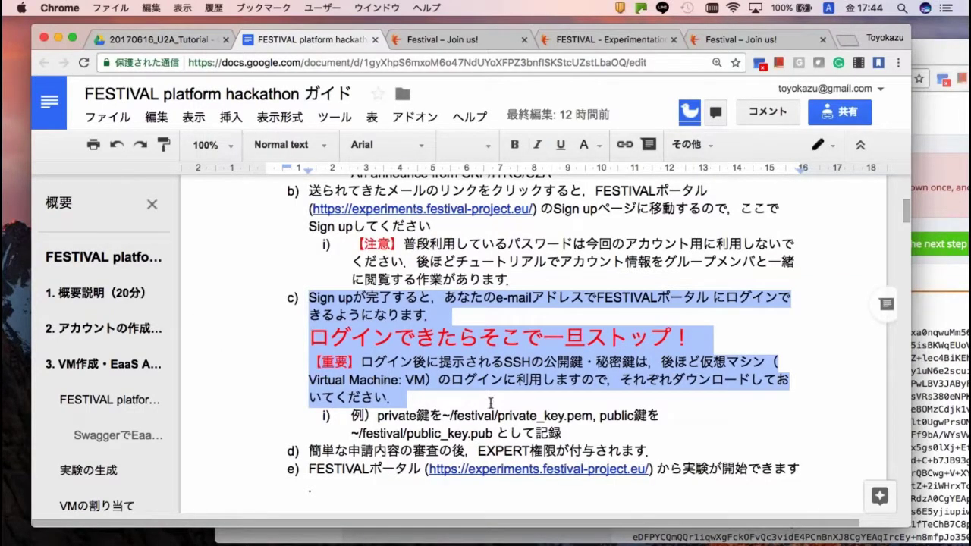
pyautogui.scroll(-1, 489, 403)
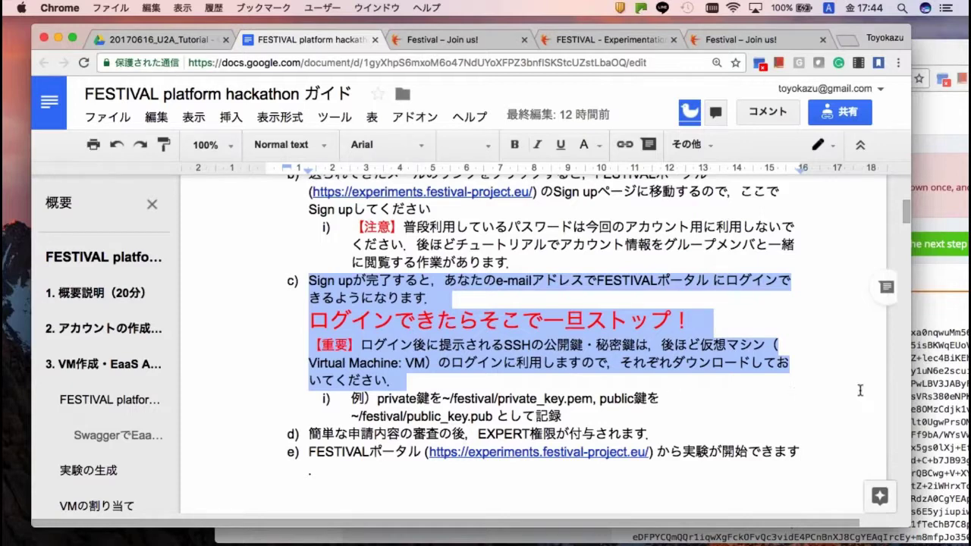
# - Download both the public key and the private key from the Experiments Portal
pyautogui.click(929, 319)
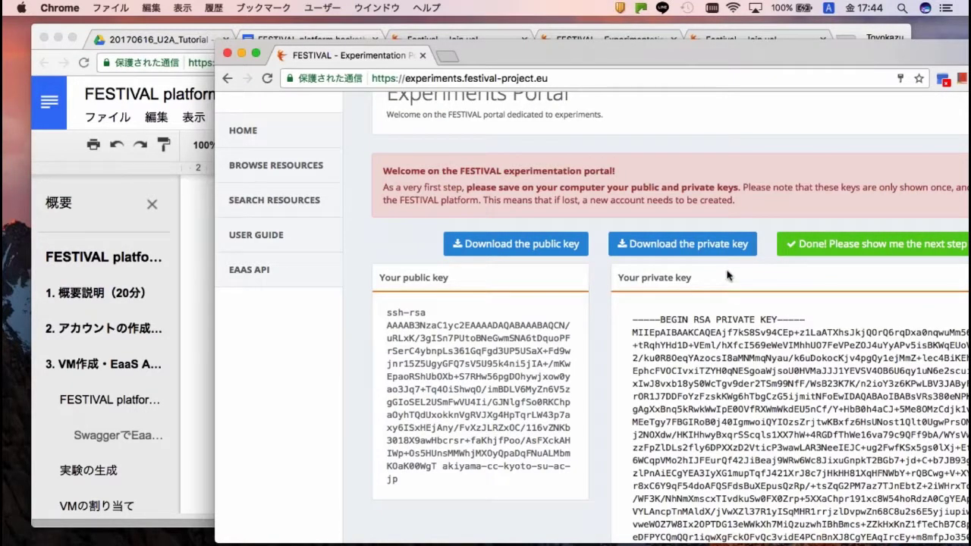
pyautogui.click(507, 248)
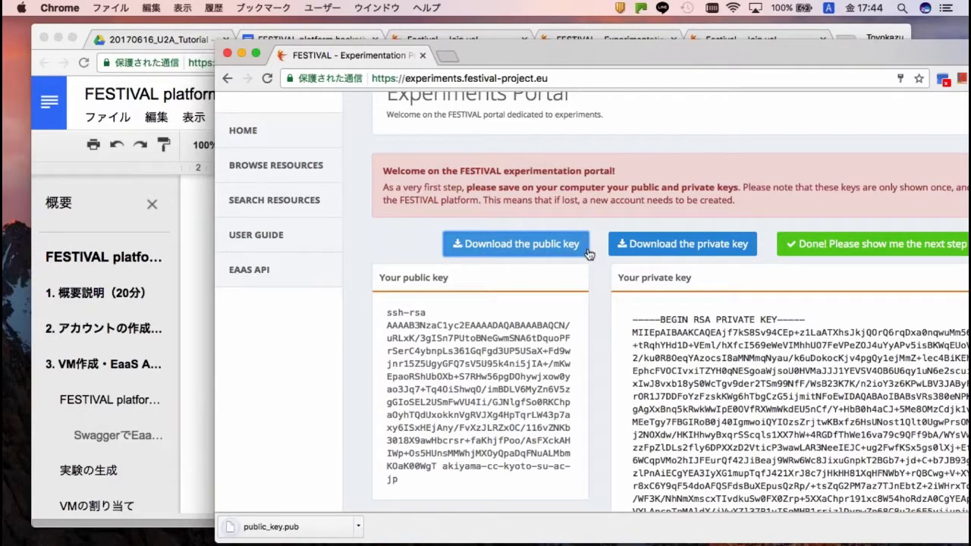
pyautogui.click(632, 249)
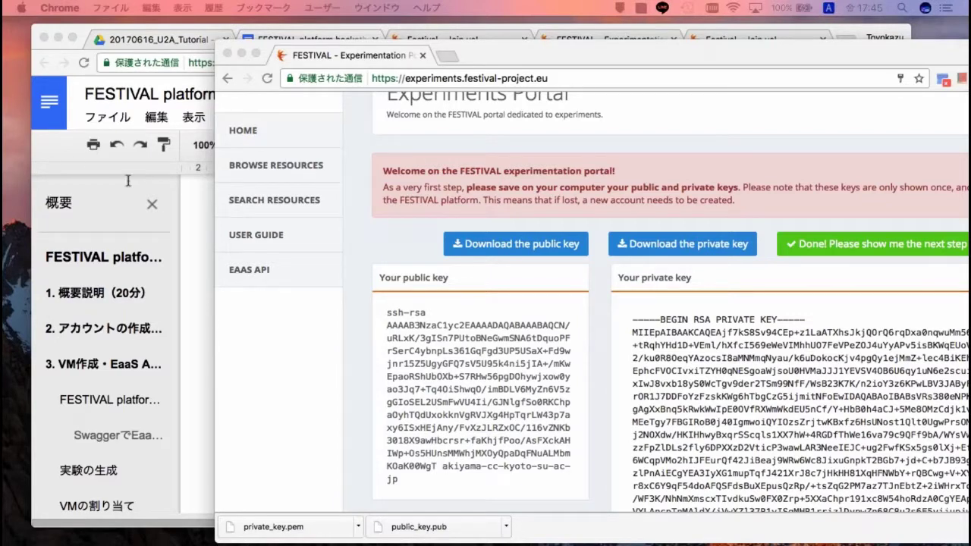
# - Check the guide's example file paths for storing the private and public keys
pyautogui.click(201, 238)
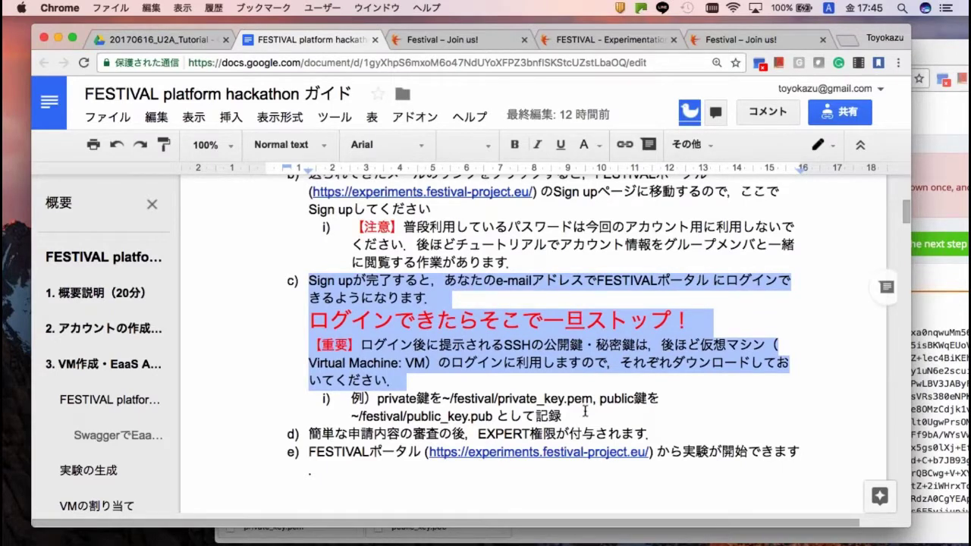
pyautogui.scroll(-1, 585, 411)
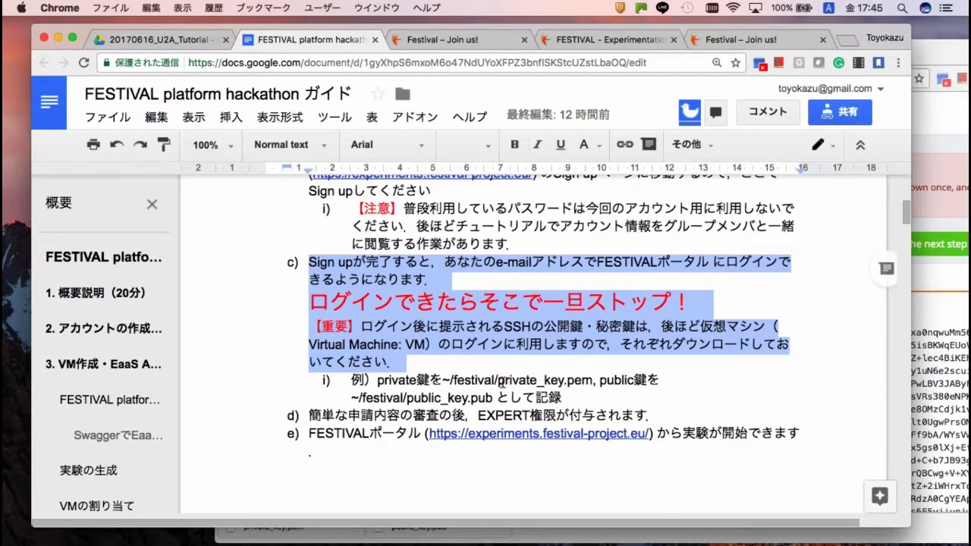
pyautogui.scroll(-1, 486, 383)
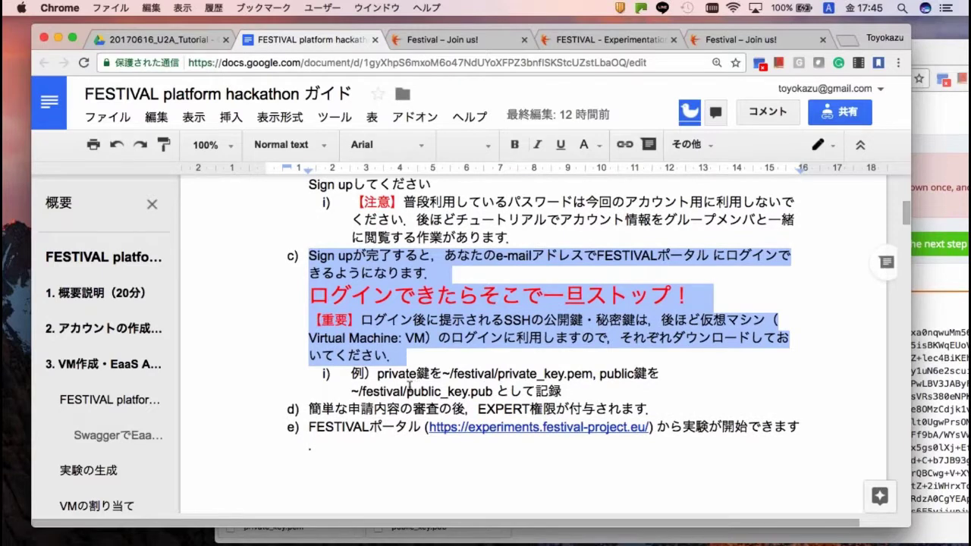
pyautogui.scroll(-1, 410, 388)
pyautogui.scroll(-1, 410, 387)
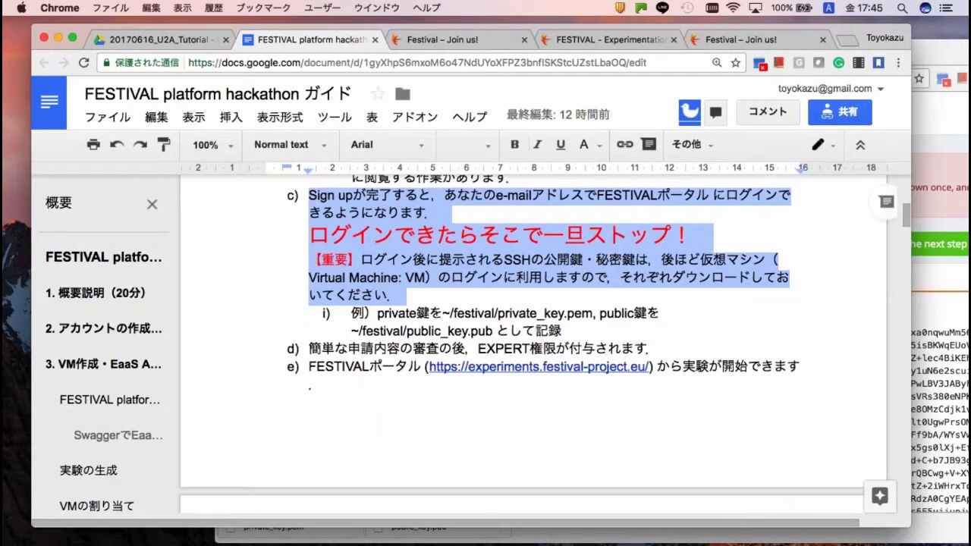
# - Highlight the signed-in account's role in the header of the Experiments Portal
pyautogui.click(925, 220)
pyautogui.scroll(3, 523, 151)
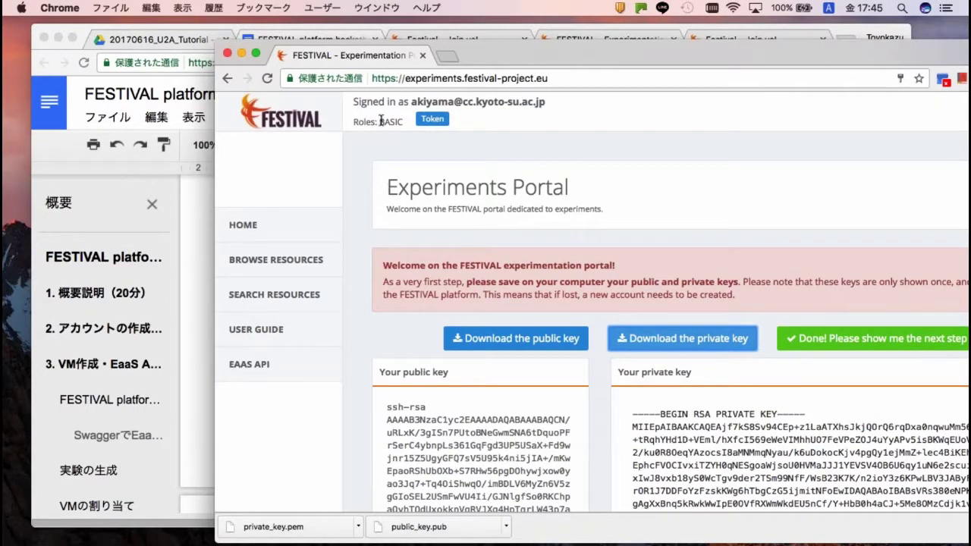
pyautogui.moveTo(379, 122); pyautogui.dragTo(402, 122)
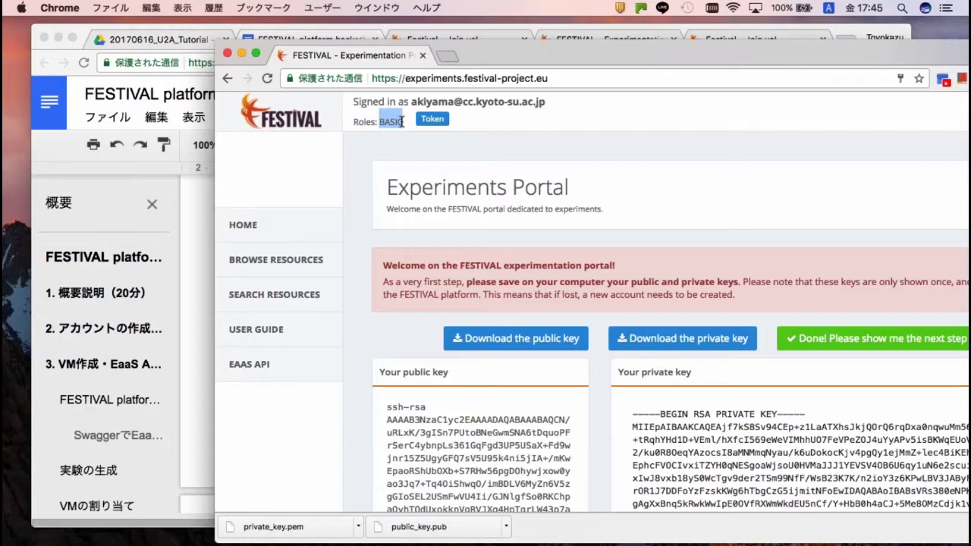
# - Open the portal's resource browser and view the testbed map and the list of aggregators
pyautogui.click(254, 267)
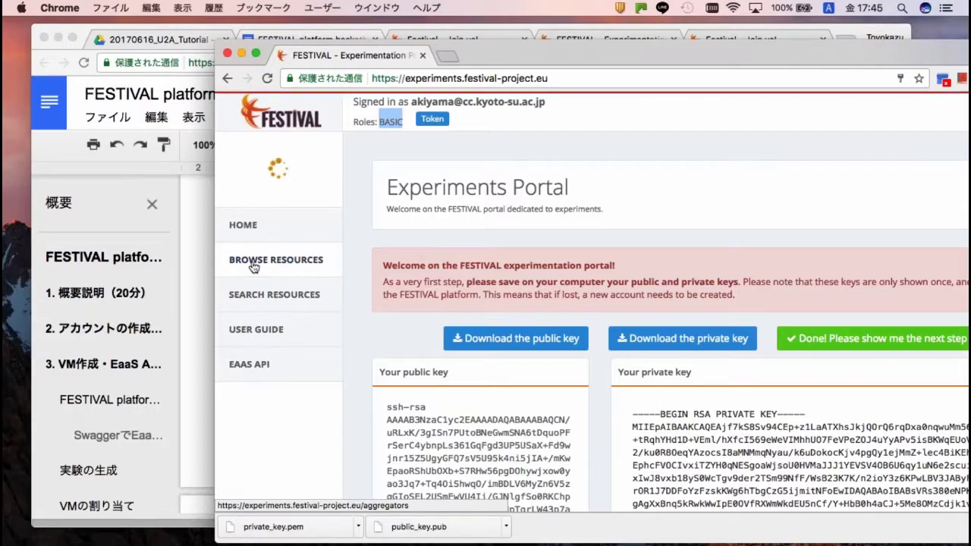
pyautogui.scroll(-2, 263, 267)
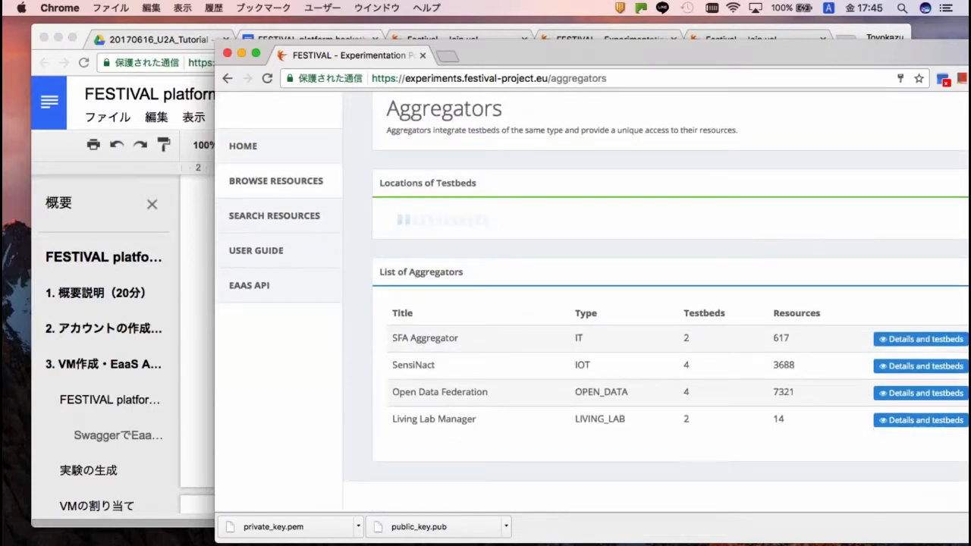
pyautogui.scroll(-5, 394, 421)
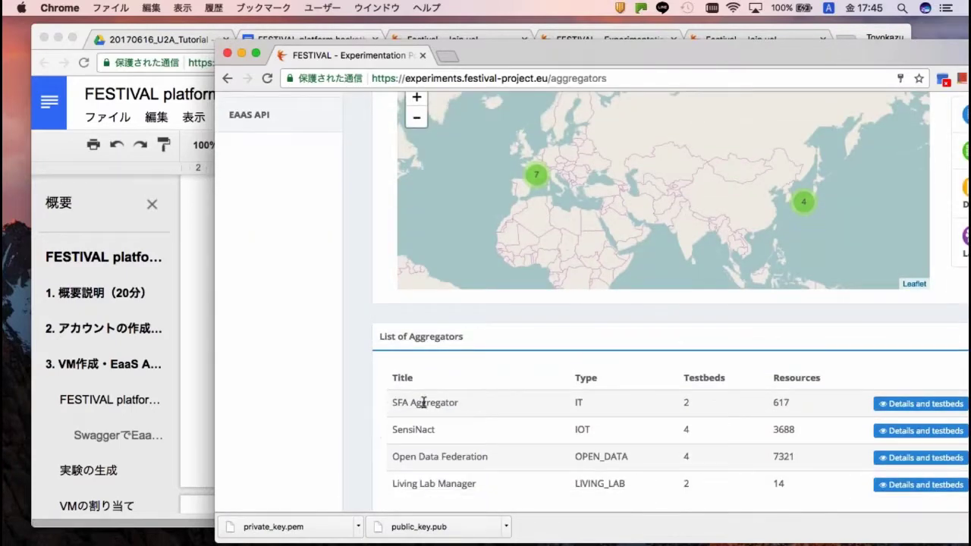
# - Highlight the types of the SFA Aggregator and SensiNact entries in the list of aggregators
pyautogui.tripleClick(419, 403)
pyautogui.click(578, 402)
pyautogui.doubleClick(578, 401)
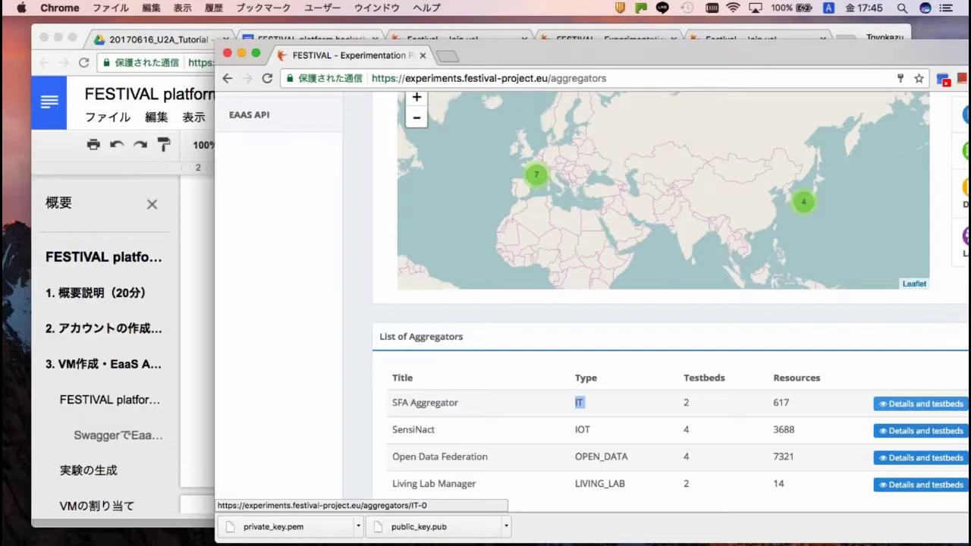
pyautogui.doubleClick(581, 429)
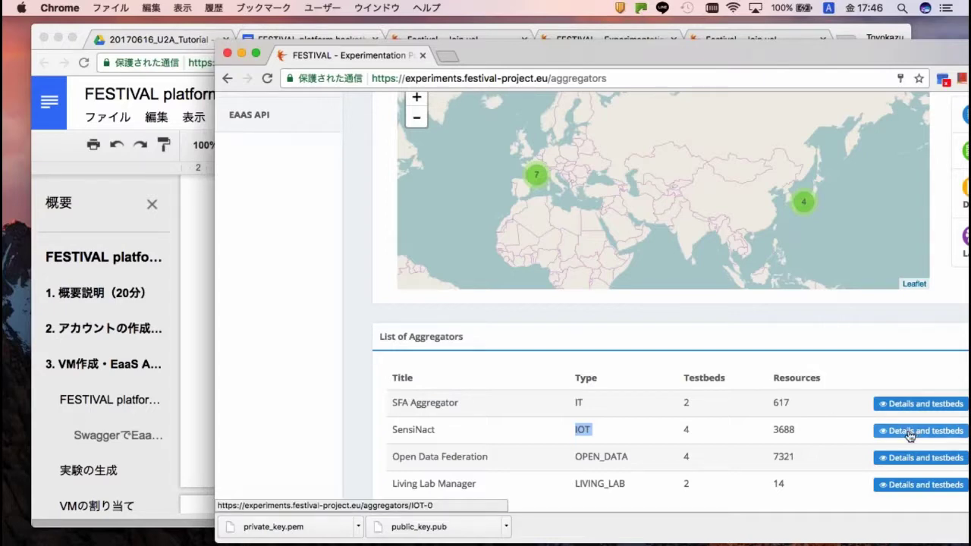
pyautogui.scroll(5, 591, 303)
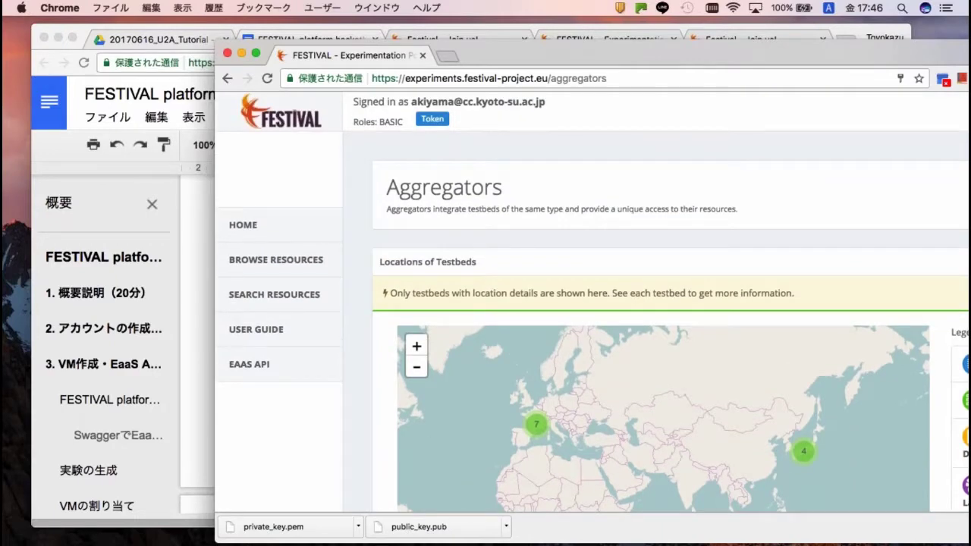
# - Highlight item d of the guide about EXPERT rights being granted after the application review
pyautogui.click(183, 206)
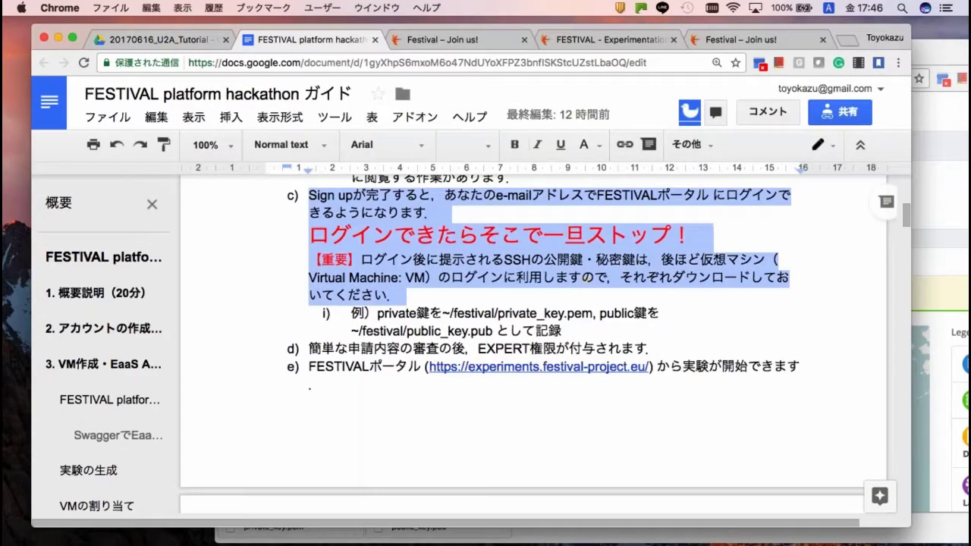
pyautogui.tripleClick(376, 349)
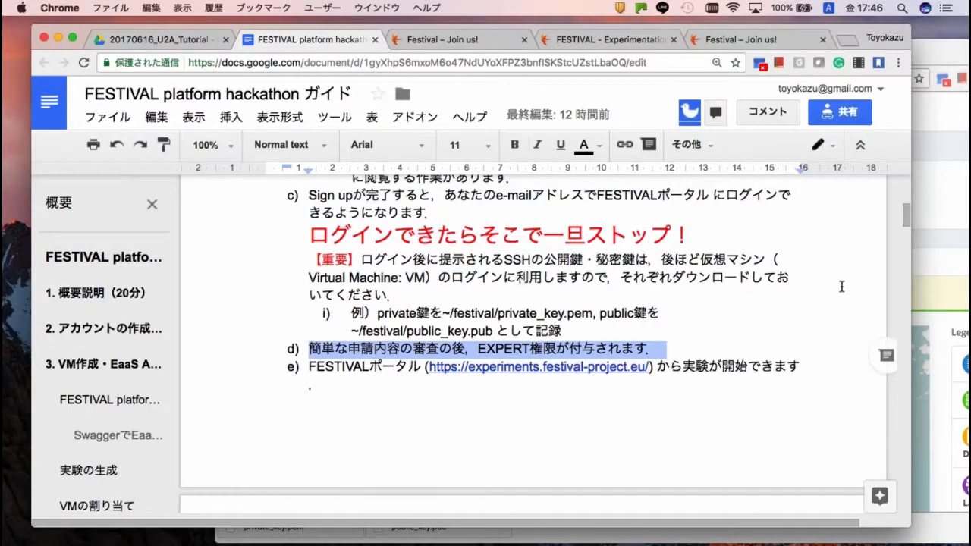
# - Move the Aggregators window off the screen and bring in the Experiments Portal window signed in with the EXPERT role
pyautogui.click(928, 272)
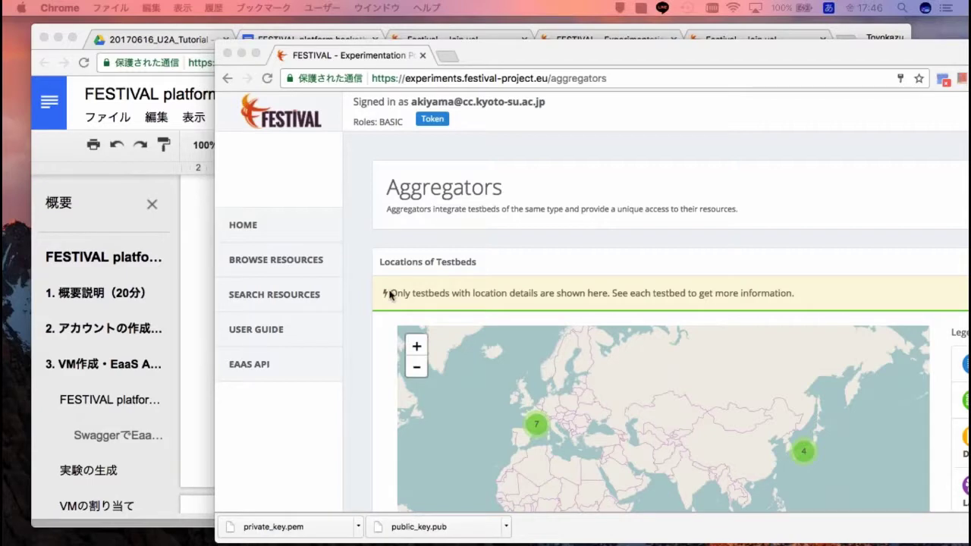
pyautogui.moveTo(527, 58); pyautogui.dragTo(4, 38)
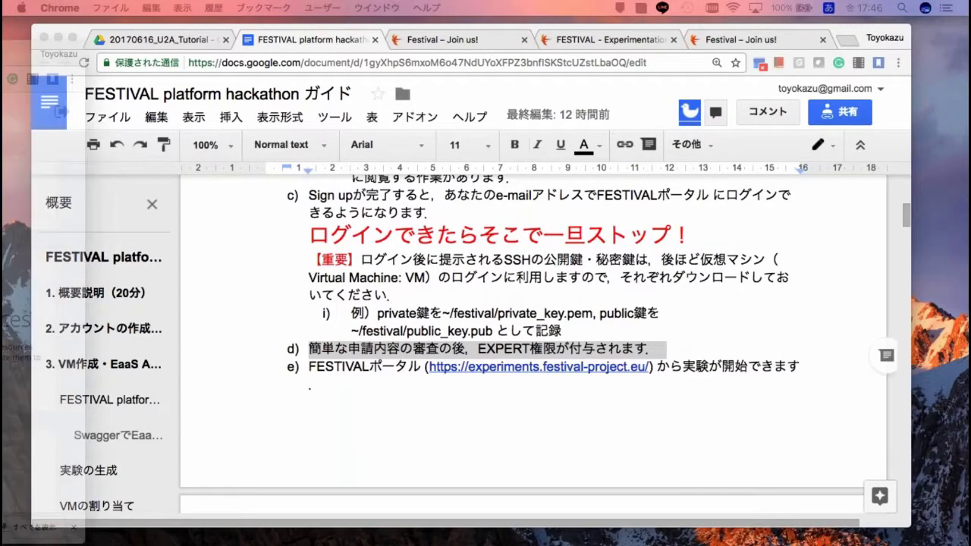
pyautogui.moveTo(6, 59); pyautogui.dragTo(351, 63)
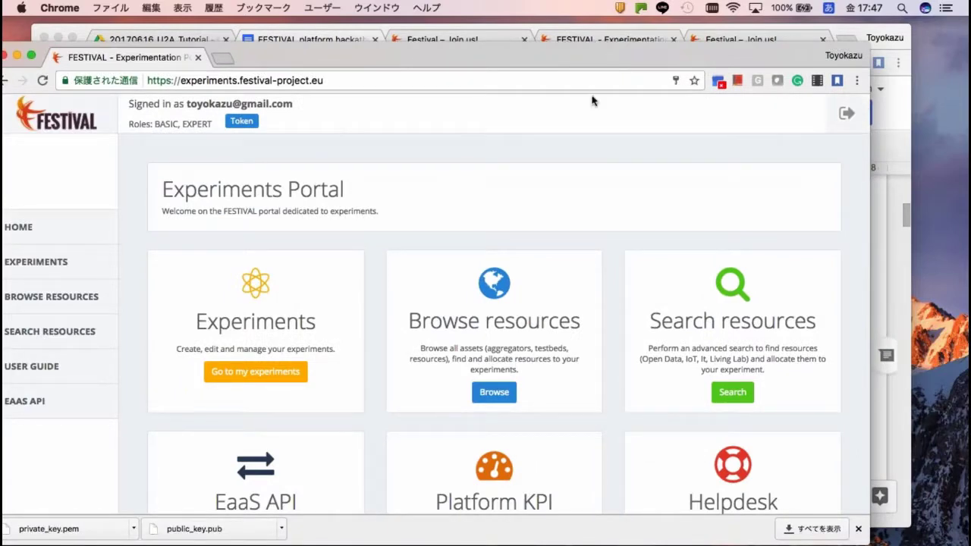
# - Move the Experiments Portal window fully into view and highlight the EXPERT role beside the signed-in account
pyautogui.moveTo(450, 58); pyautogui.dragTo(501, 47)
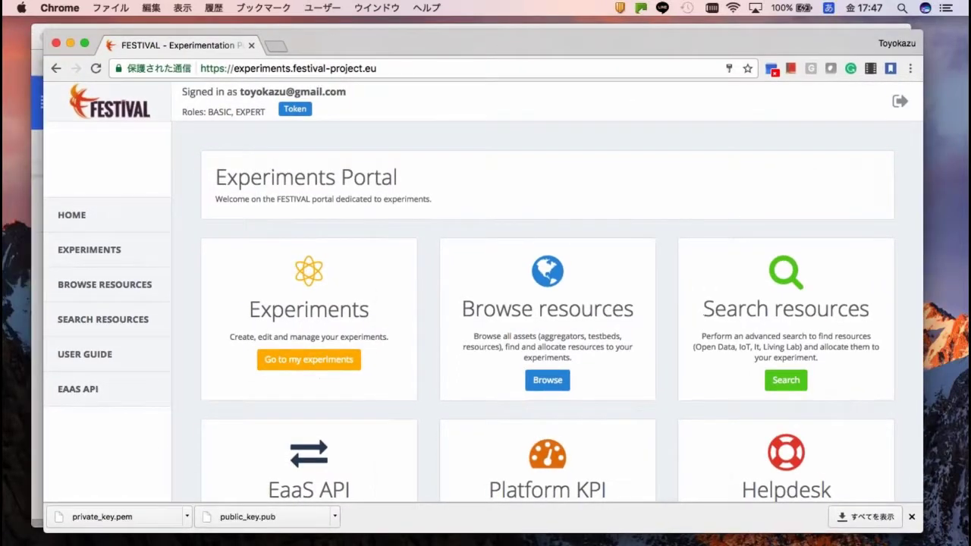
pyautogui.moveTo(211, 113); pyautogui.dragTo(266, 113)
pyautogui.click(263, 112)
pyautogui.moveTo(400, 40); pyautogui.dragTo(416, 35)
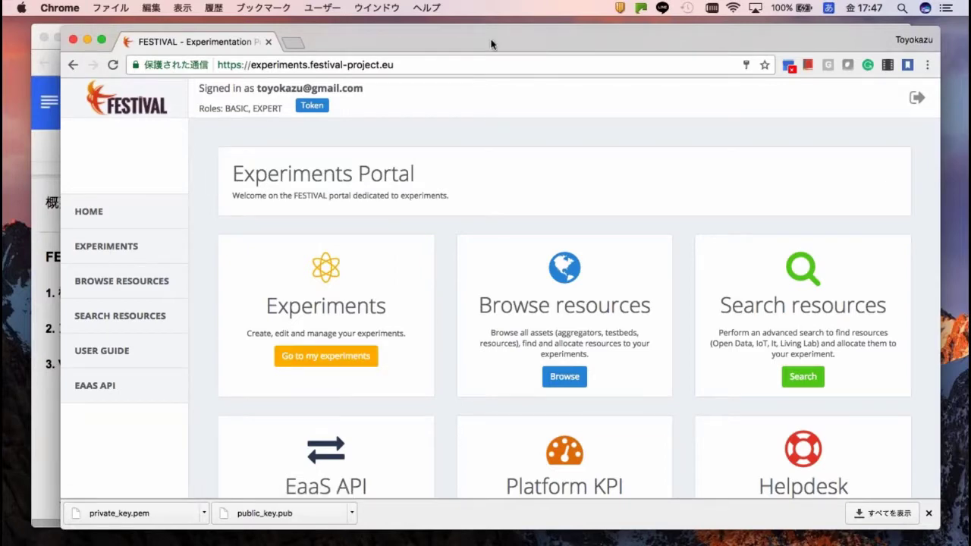
# - Move the portal window aside, bring the hackathon guide forward and review its account creation items a to e
pyautogui.moveTo(490, 38); pyautogui.dragTo(590, 37)
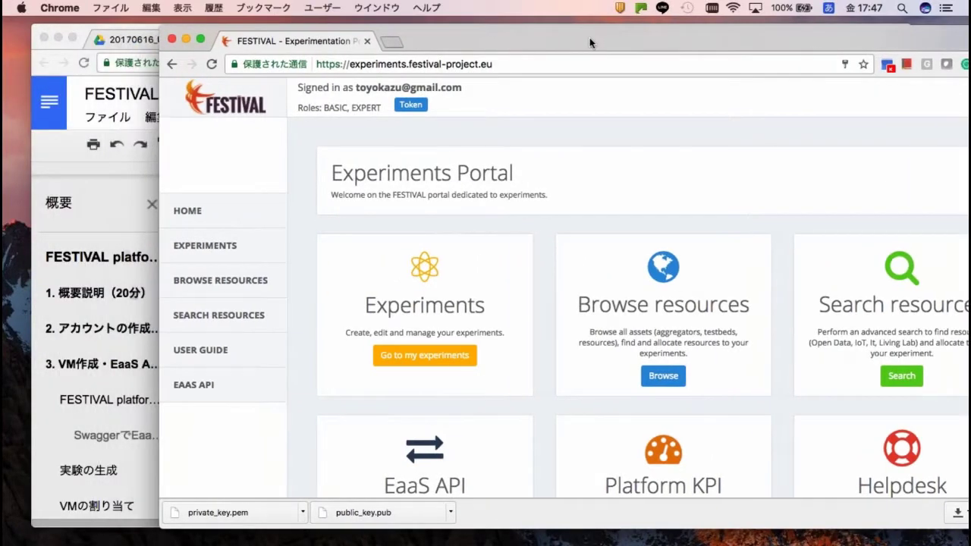
pyautogui.click(65, 159)
pyautogui.scroll(-2, 319, 337)
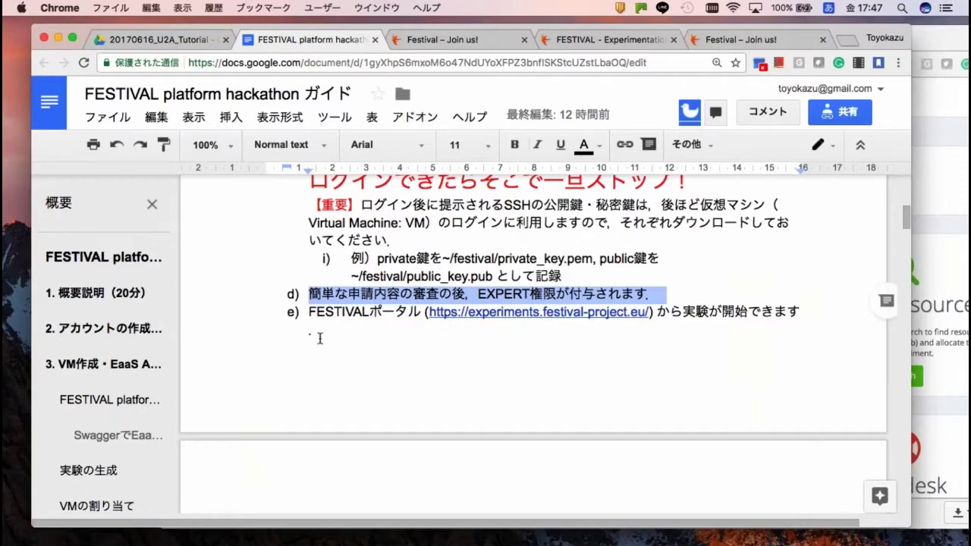
pyautogui.scroll(-3, 320, 337)
pyautogui.scroll(-1, 320, 337)
pyautogui.scroll(2, 321, 336)
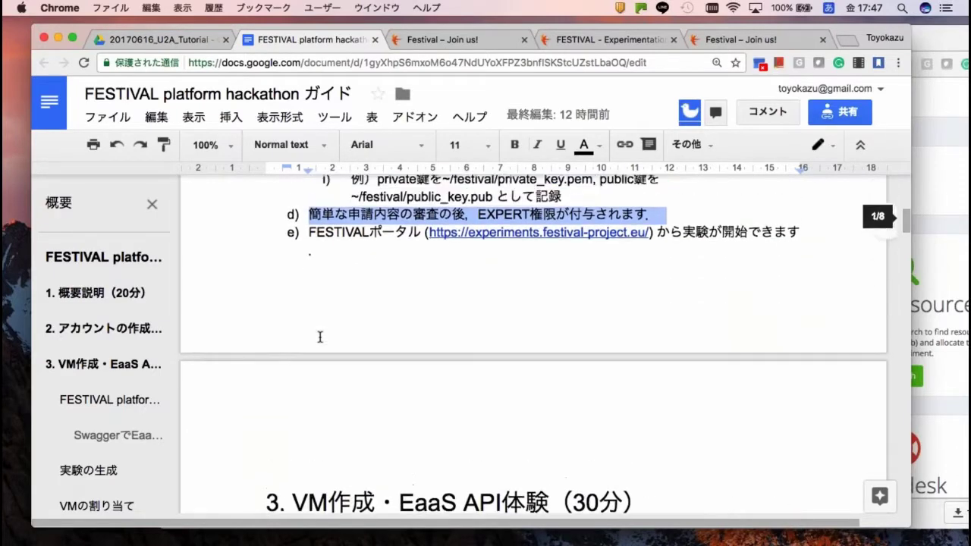
pyautogui.scroll(15, 334, 261)
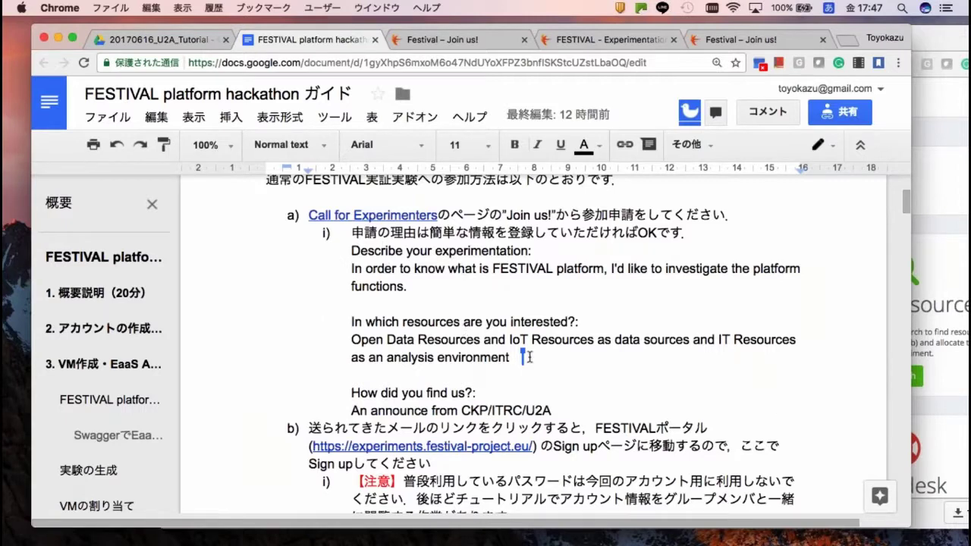
pyautogui.scroll(-2, 494, 353)
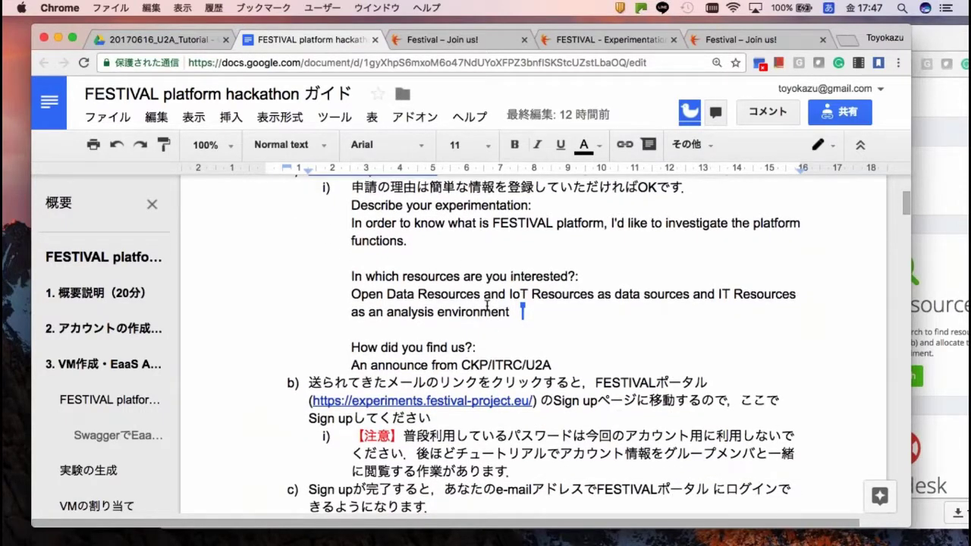
pyautogui.scroll(-8, 487, 304)
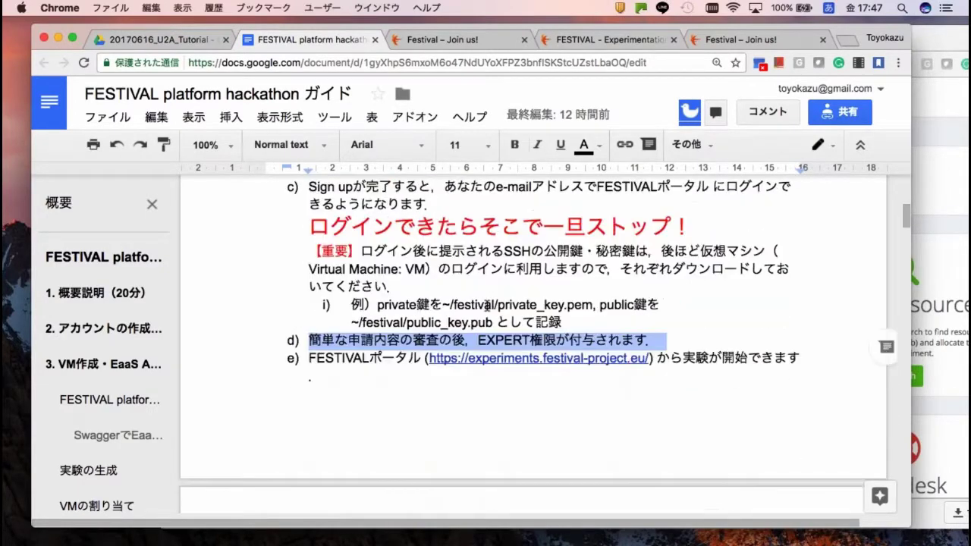
# - Examine the guide's section 3 on VM creation and the EaaS API, down to the Swagger instructions
pyautogui.scroll(-8, 349, 377)
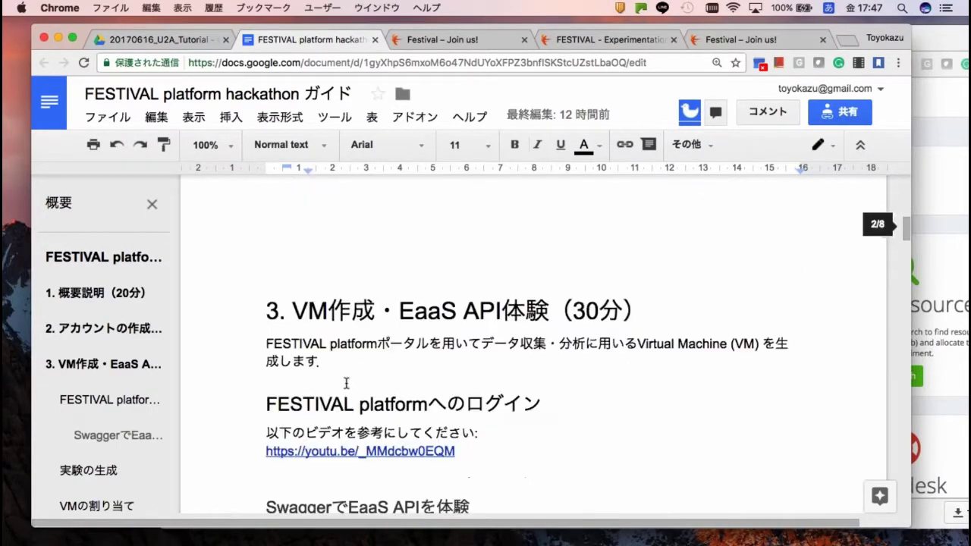
pyautogui.scroll(-2, 346, 383)
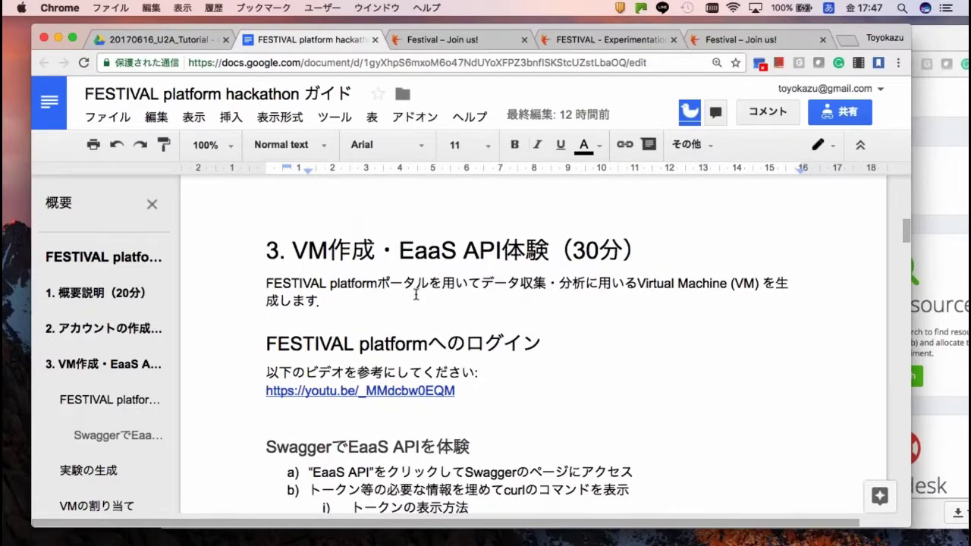
pyautogui.scroll(-1, 416, 294)
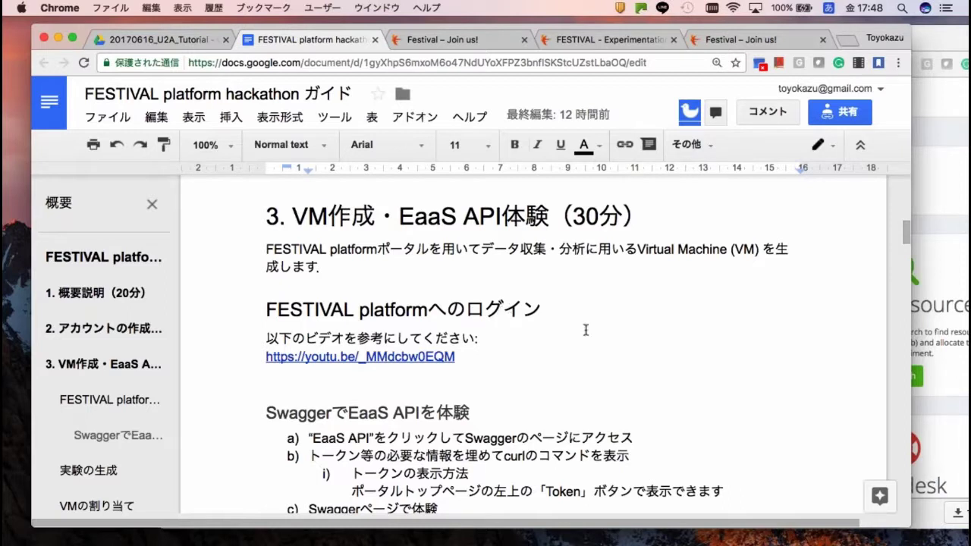
pyautogui.scroll(-1, 589, 334)
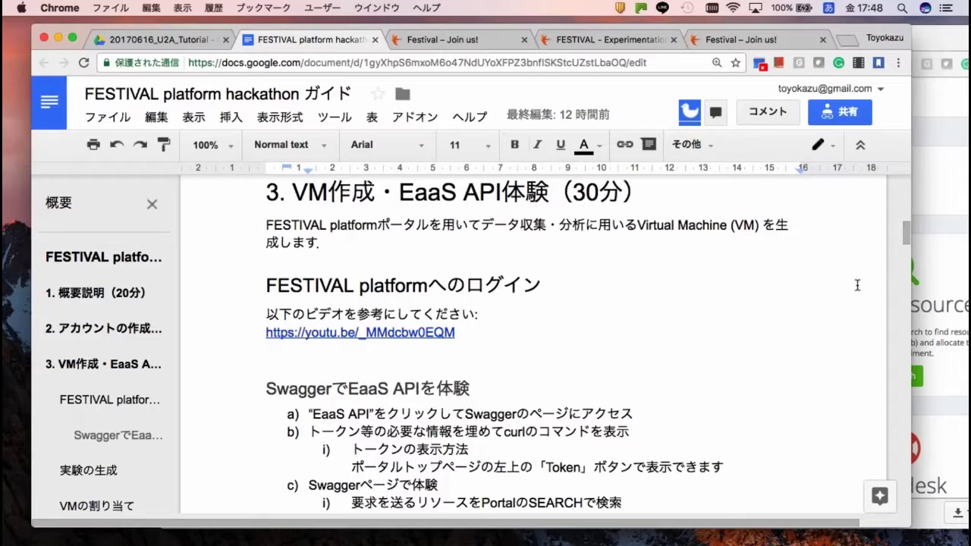
# - Switch back to the Experiments Portal, show the EaaS API page and open its linked Swagger UI page
pyautogui.click(938, 223)
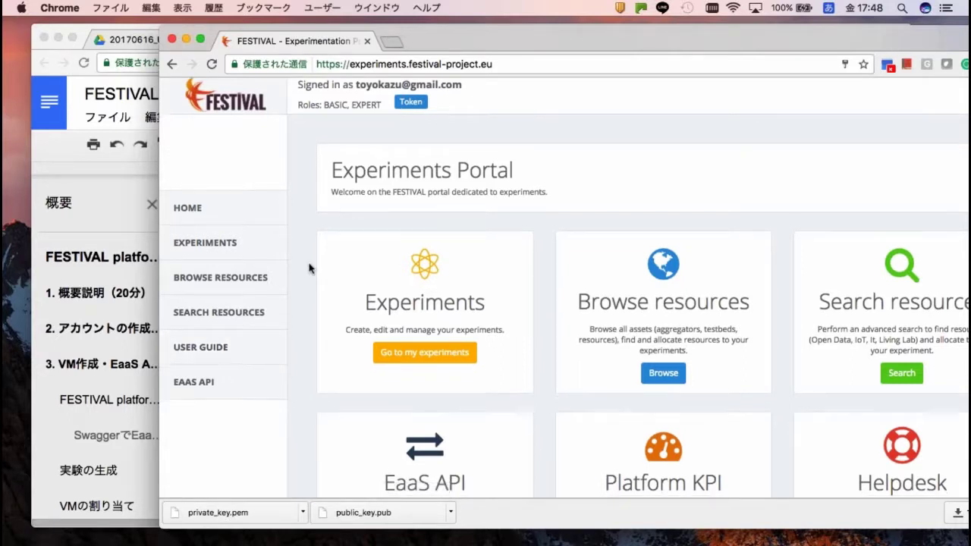
pyautogui.scroll(-3, 309, 267)
pyautogui.scroll(3, 309, 267)
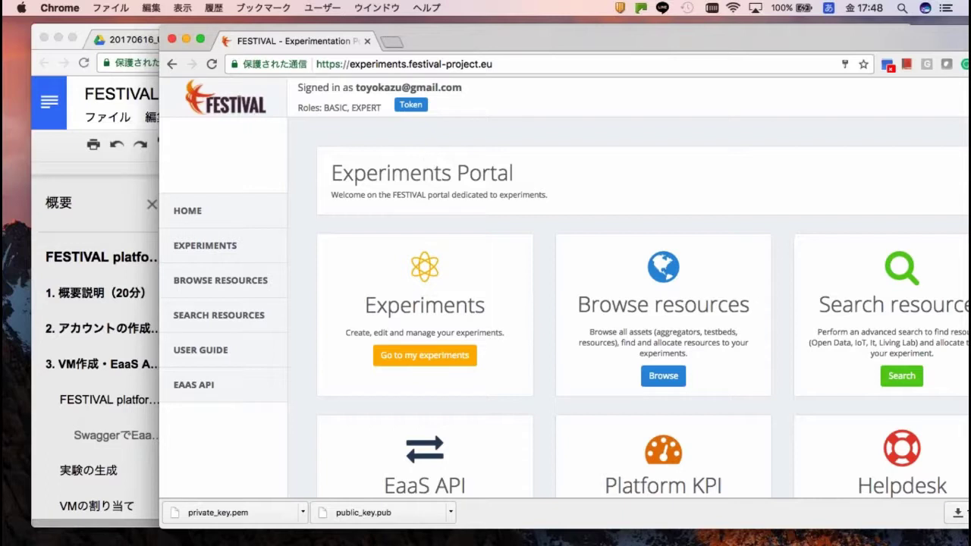
pyautogui.click(198, 389)
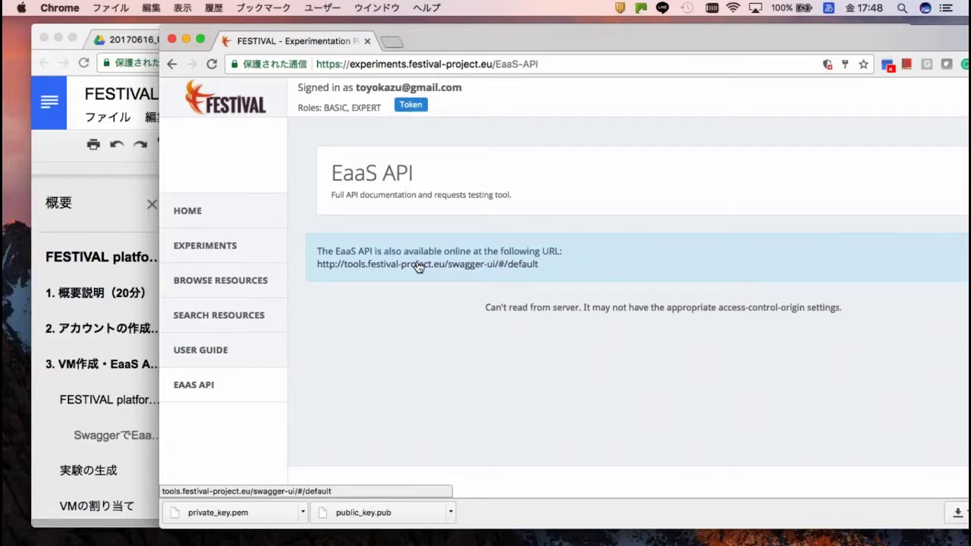
pyautogui.click(417, 264)
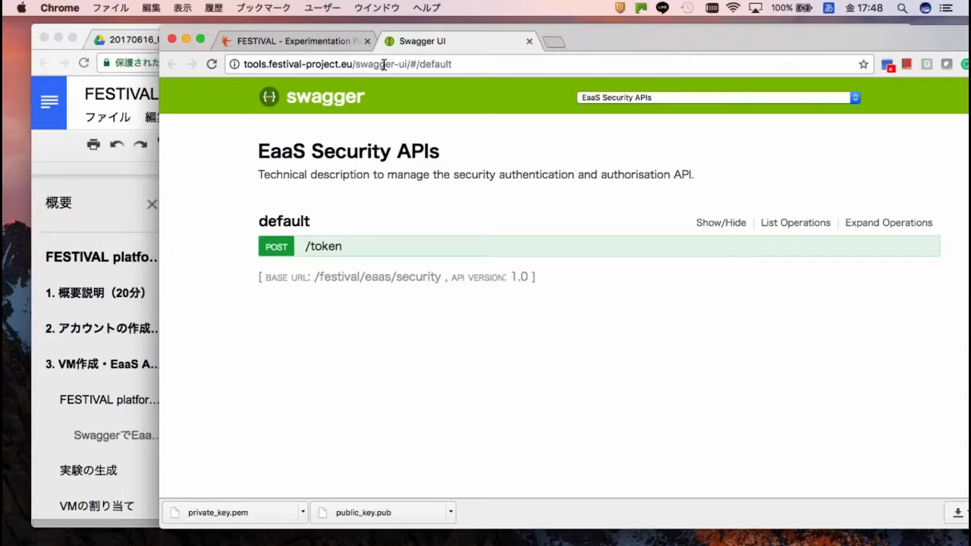
# - Display the EaaS APIs specification in Swagger UI and position its window over the guide
pyautogui.moveTo(589, 40); pyautogui.dragTo(113, 68)
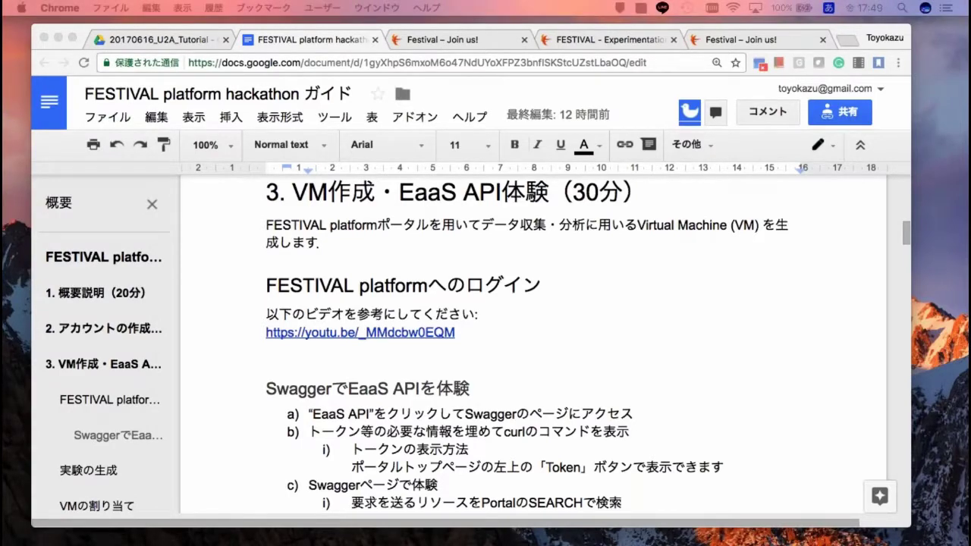
pyautogui.moveTo(2, 57); pyautogui.dragTo(454, 78)
pyautogui.scroll(3, 459, 114)
pyautogui.click(459, 113)
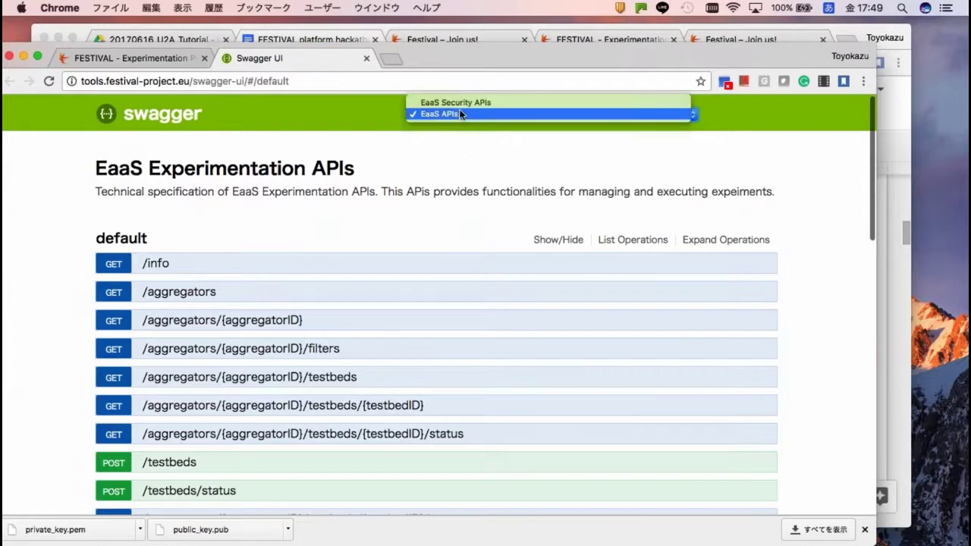
pyautogui.click(459, 148)
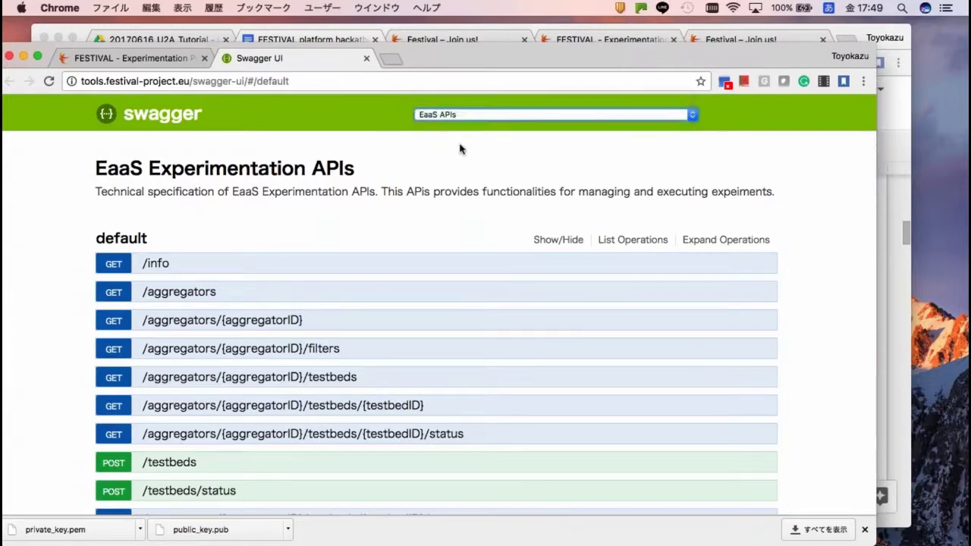
pyautogui.moveTo(471, 55); pyautogui.dragTo(490, 41)
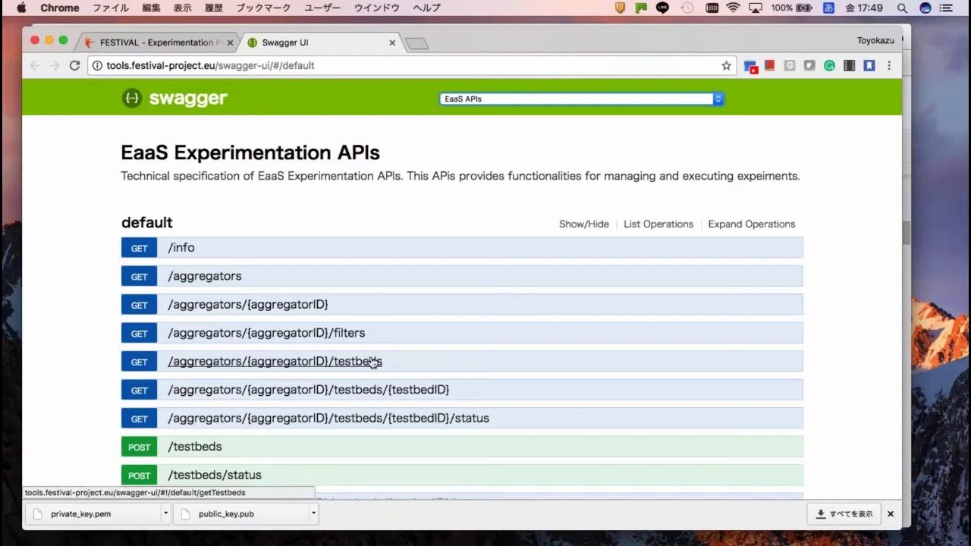
# - Expand and collapse the GET /info operation, then look through the list of EaaS Experimentation API operations
pyautogui.click(131, 254)
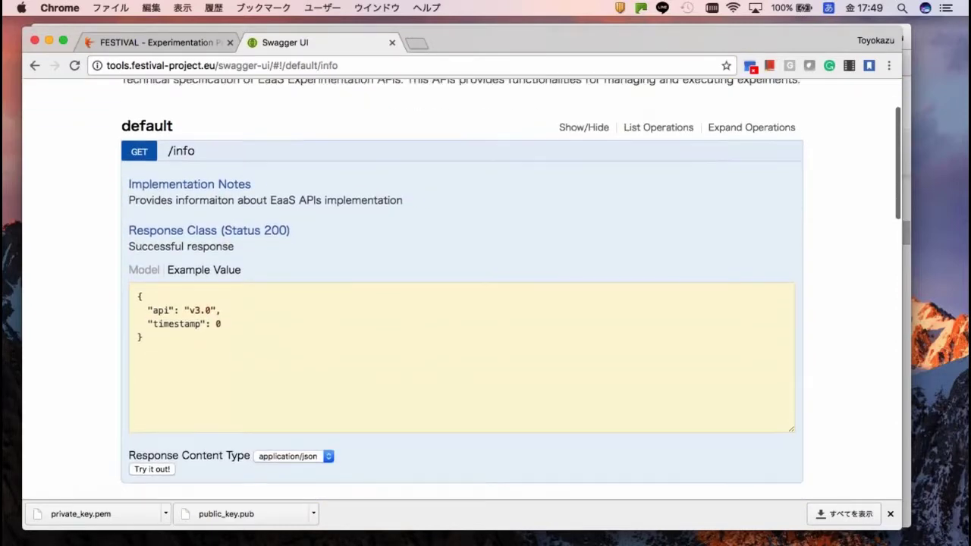
pyautogui.scroll(2, 133, 226)
pyautogui.click(134, 220)
pyautogui.scroll(-8, 190, 304)
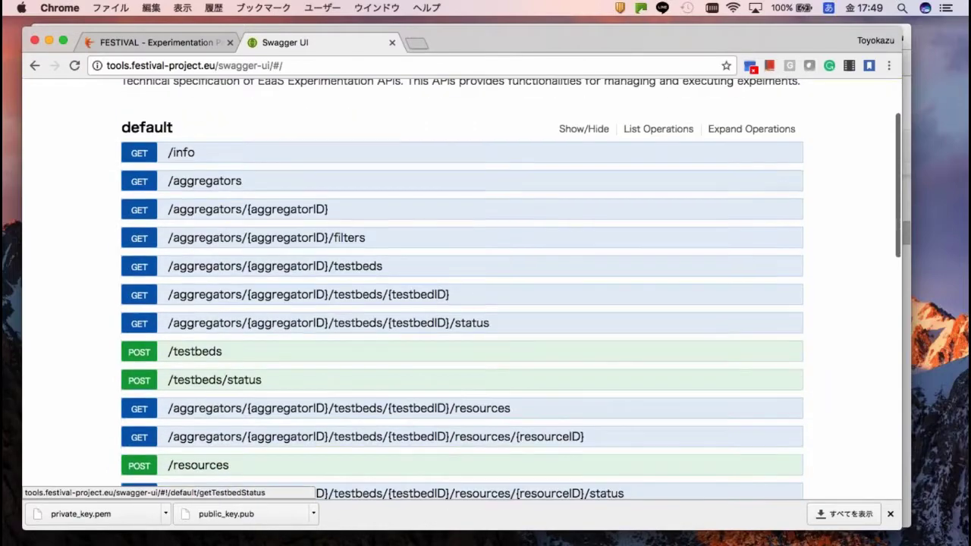
pyautogui.scroll(-6, 189, 295)
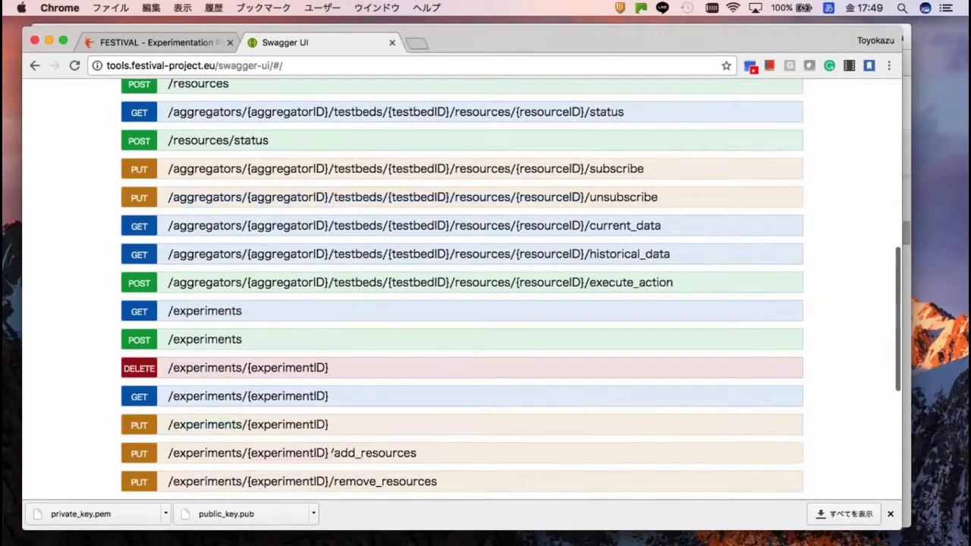
pyautogui.scroll(15, 189, 296)
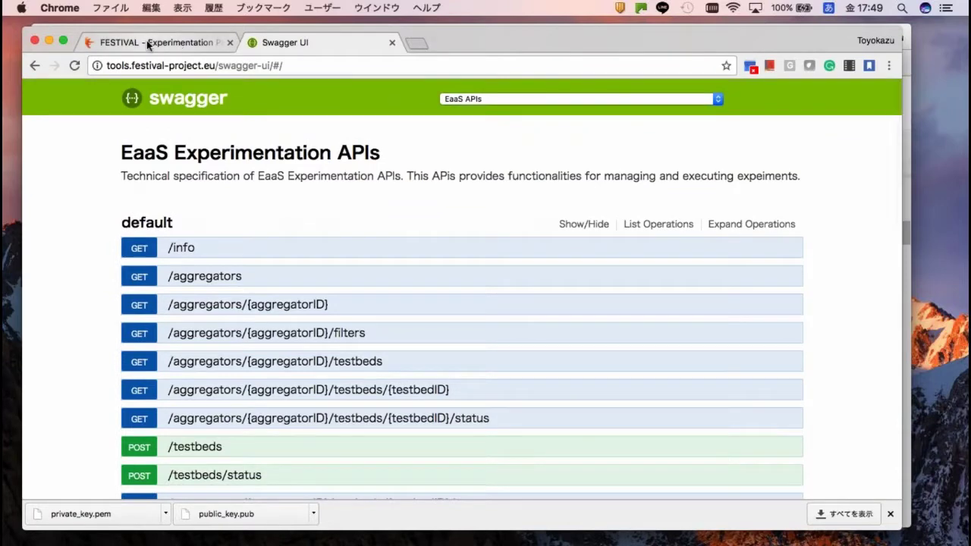
# - Return to the portal's EaaS API page, move its window aside and examine the guide's Swagger instructions
pyautogui.click(146, 40)
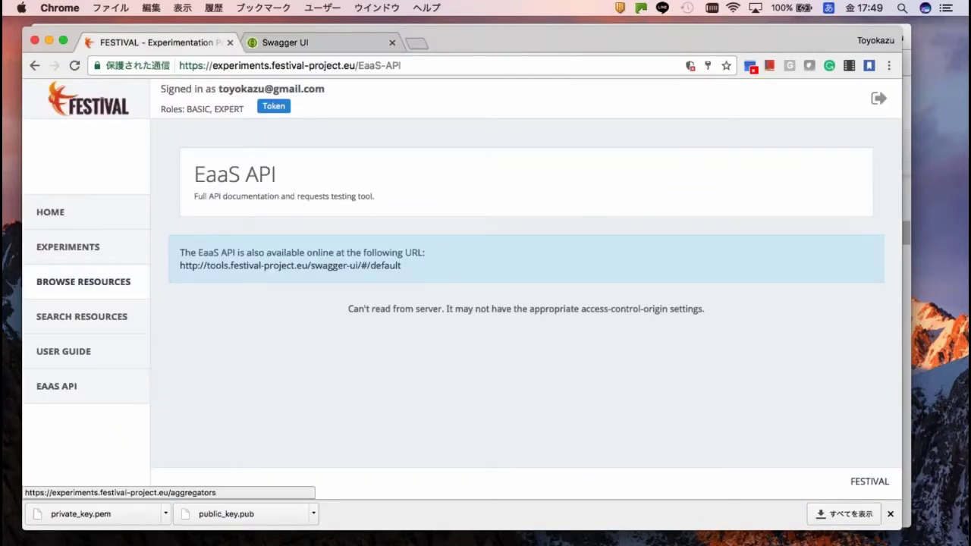
pyautogui.moveTo(453, 31); pyautogui.dragTo(603, 69)
pyautogui.click(119, 210)
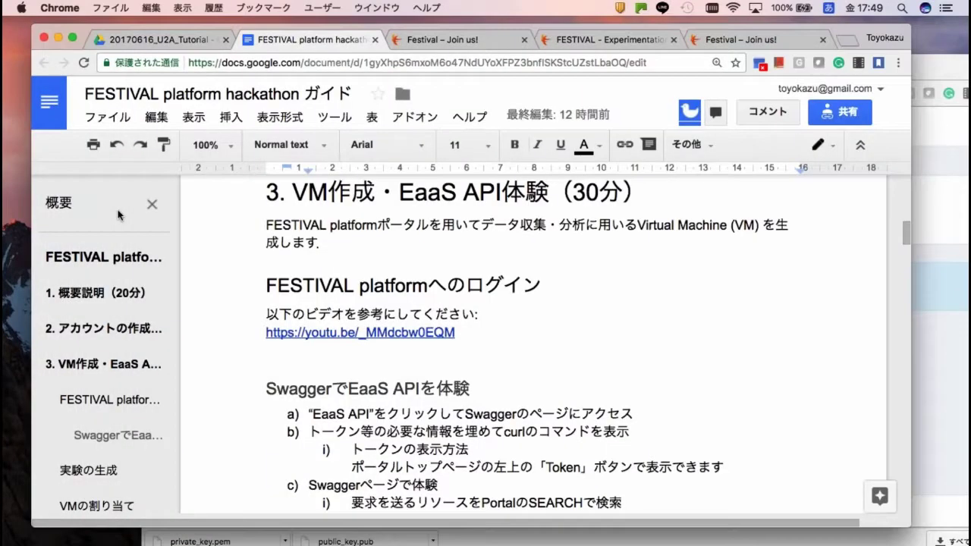
pyautogui.scroll(-1, 443, 290)
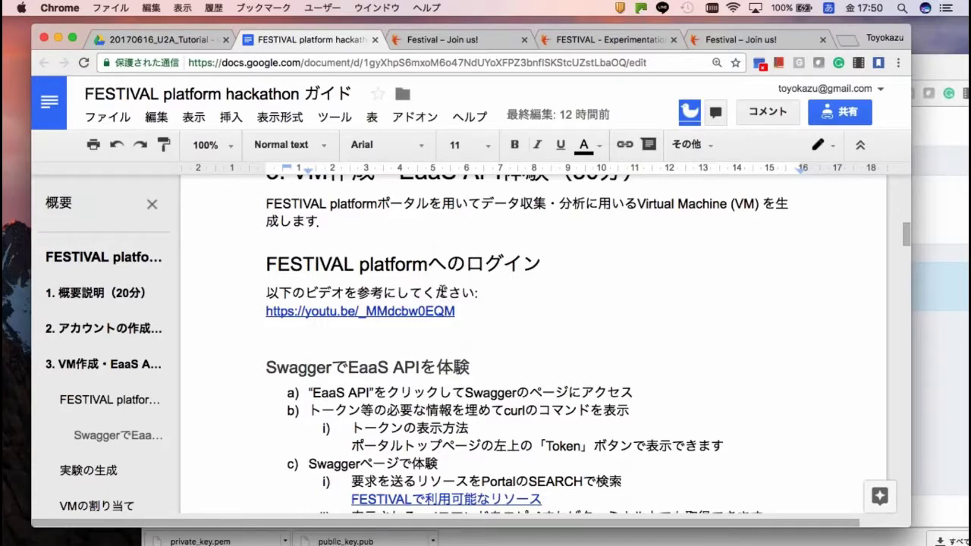
pyautogui.scroll(-2, 588, 398)
pyautogui.scroll(-5, 588, 398)
pyautogui.scroll(6, 588, 398)
pyautogui.scroll(-3, 588, 396)
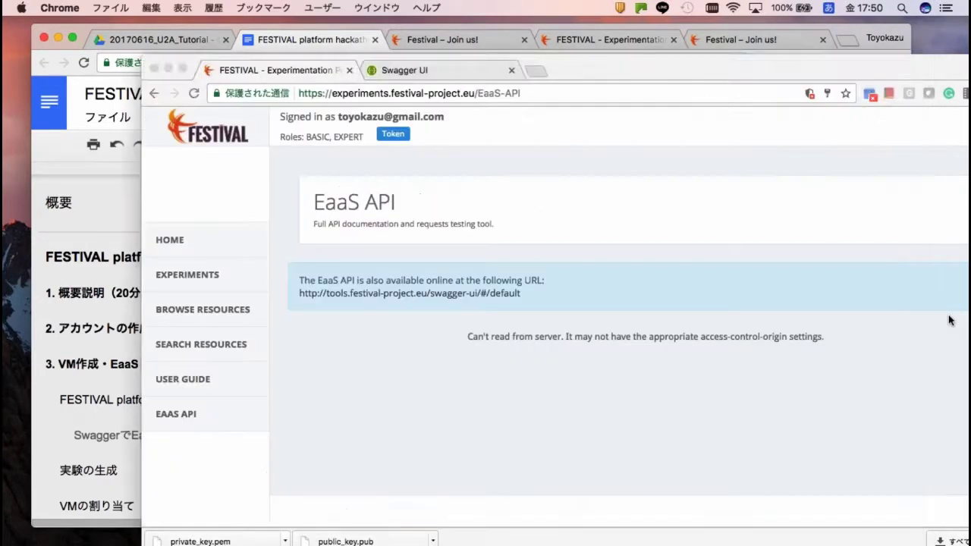
# - Bring the portal window forward, go to its home page and open the My experiments list
pyautogui.click(951, 320)
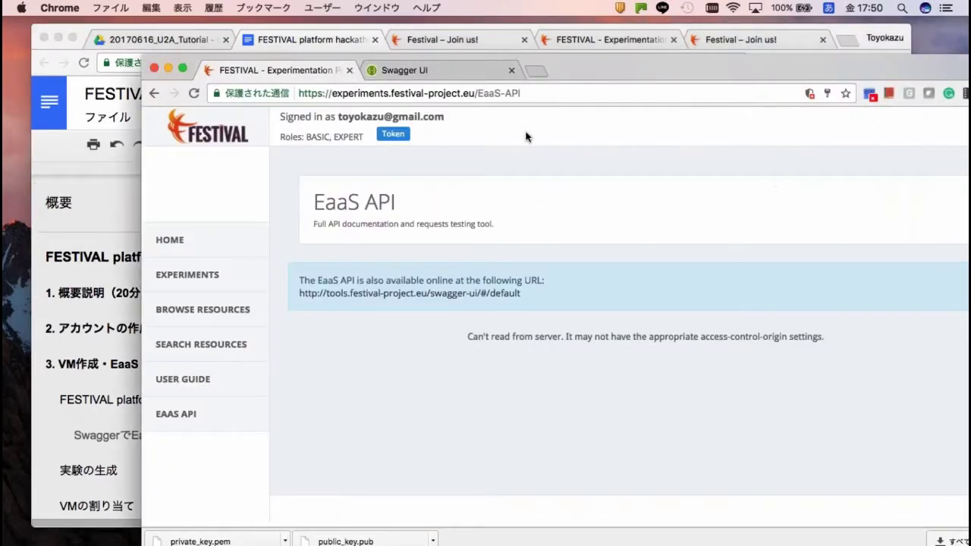
pyautogui.click(176, 243)
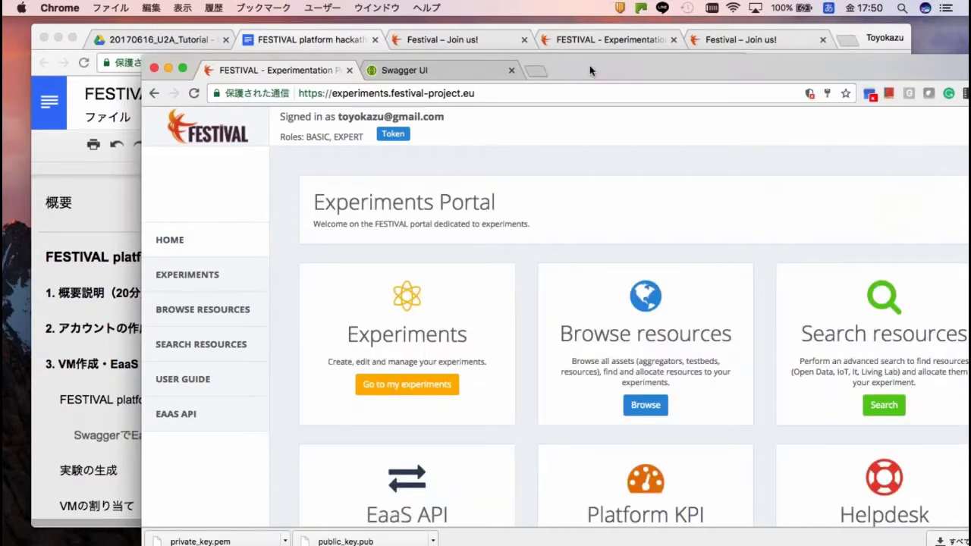
pyautogui.moveTo(589, 71); pyautogui.dragTo(552, 47)
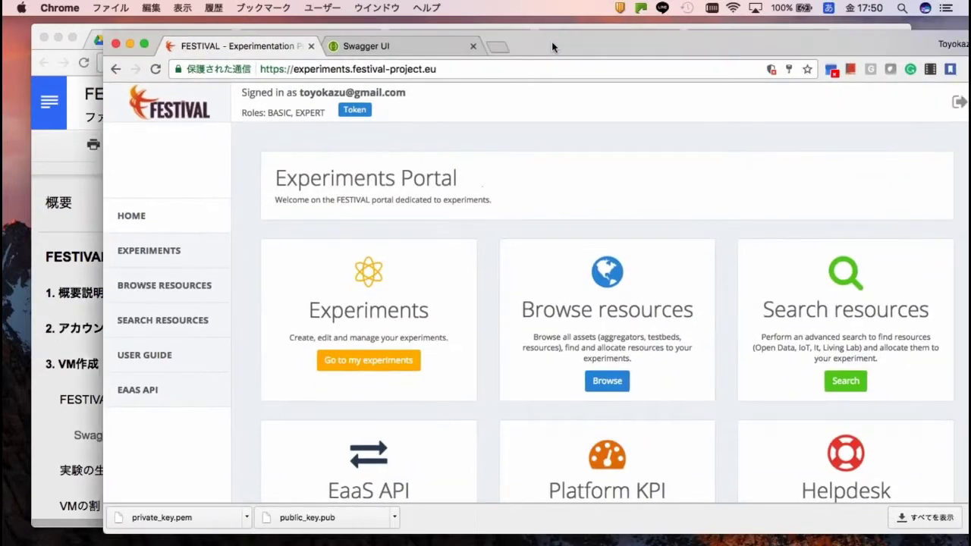
pyautogui.click(375, 364)
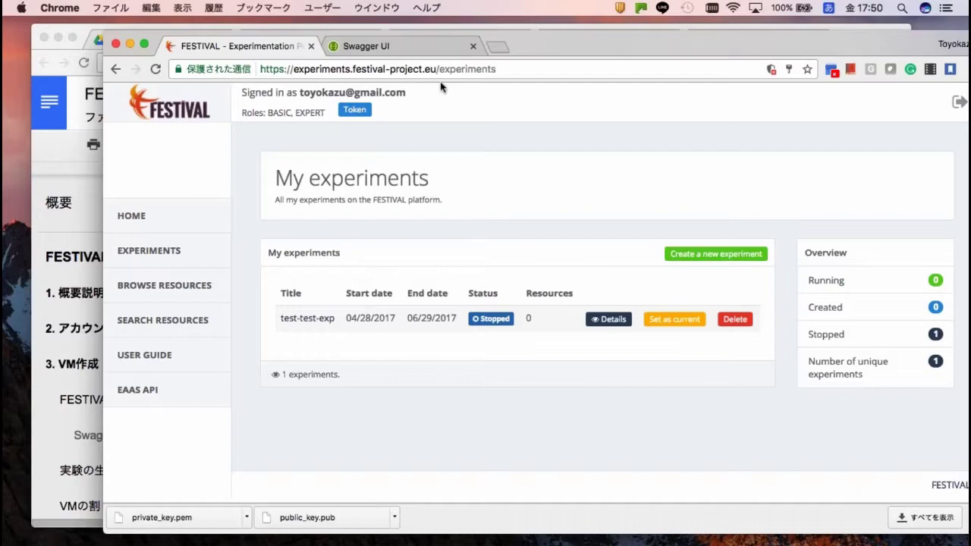
# - Switch to the hackathon guide and examine the 実験の生成 section on creating an experiment
pyautogui.click(44, 175)
pyautogui.scroll(5, 223, 258)
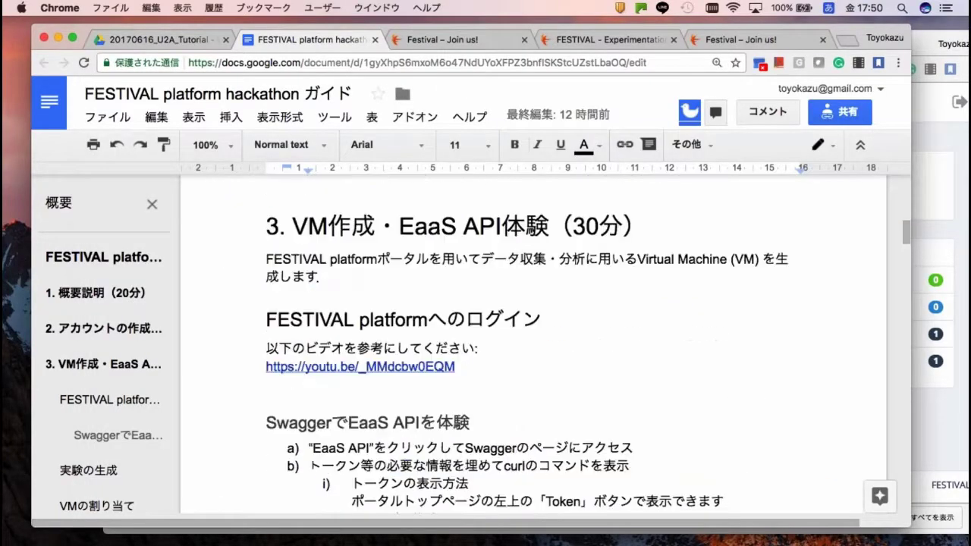
pyautogui.scroll(-10, 533, 344)
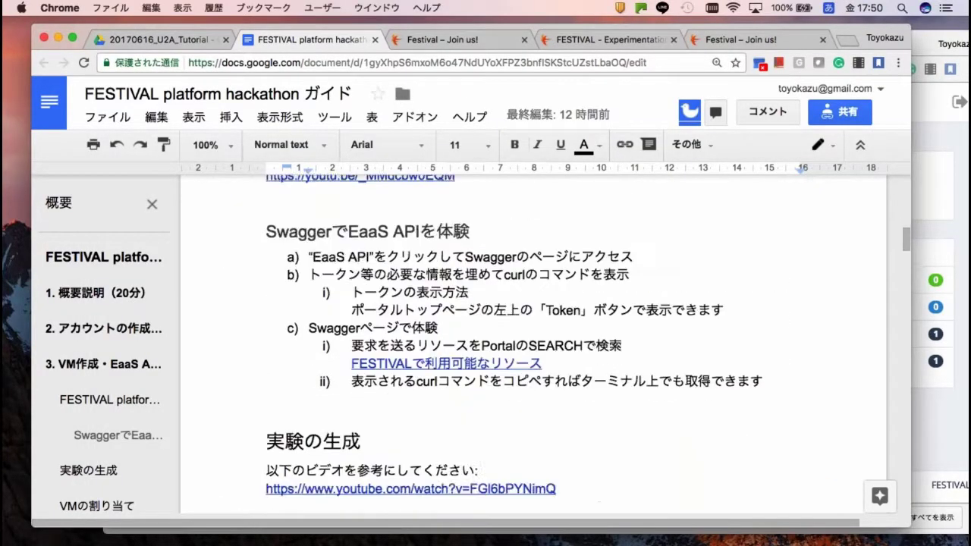
pyautogui.scroll(-2, 534, 344)
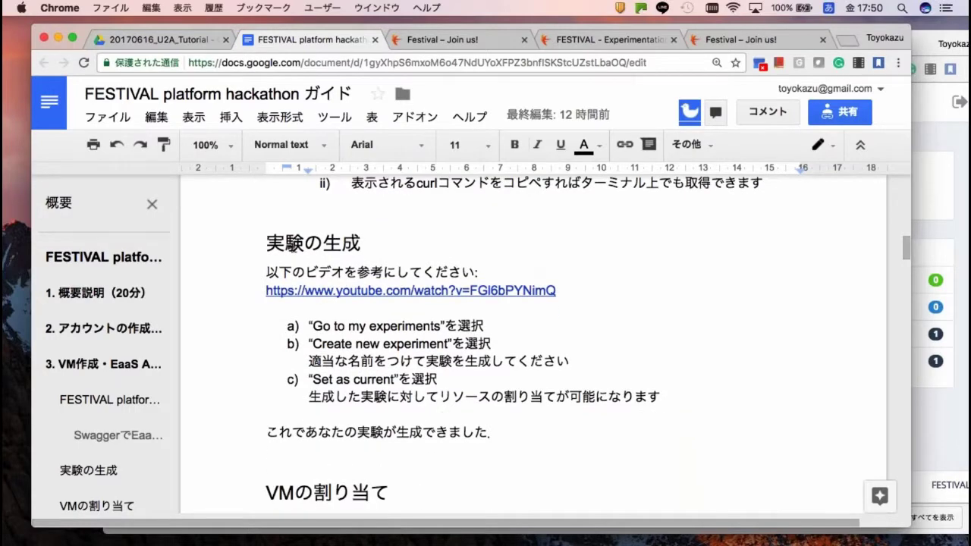
# - Highlight the guide's 実験の生成 heading and its instructions for opening My experiments and creating a new experiment
pyautogui.tripleClick(295, 248)
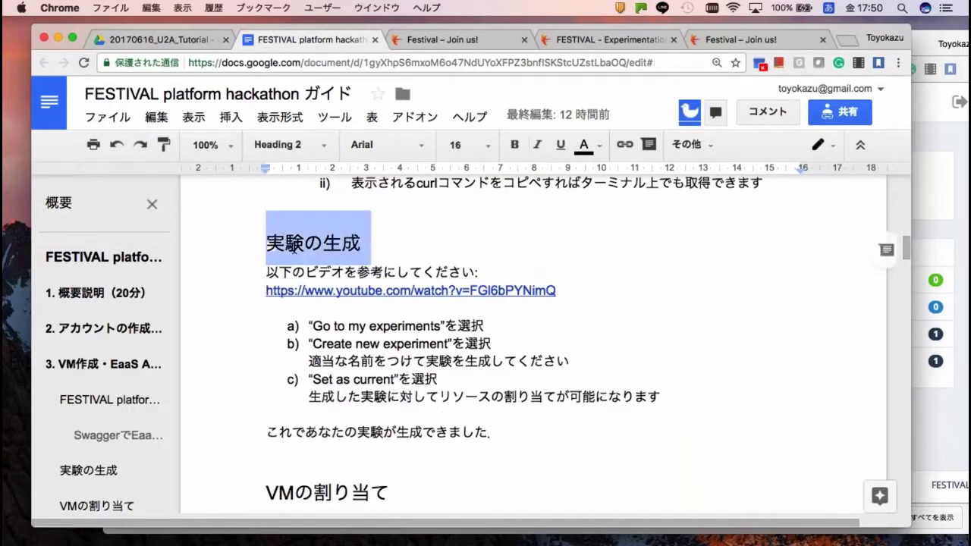
pyautogui.tripleClick(433, 327)
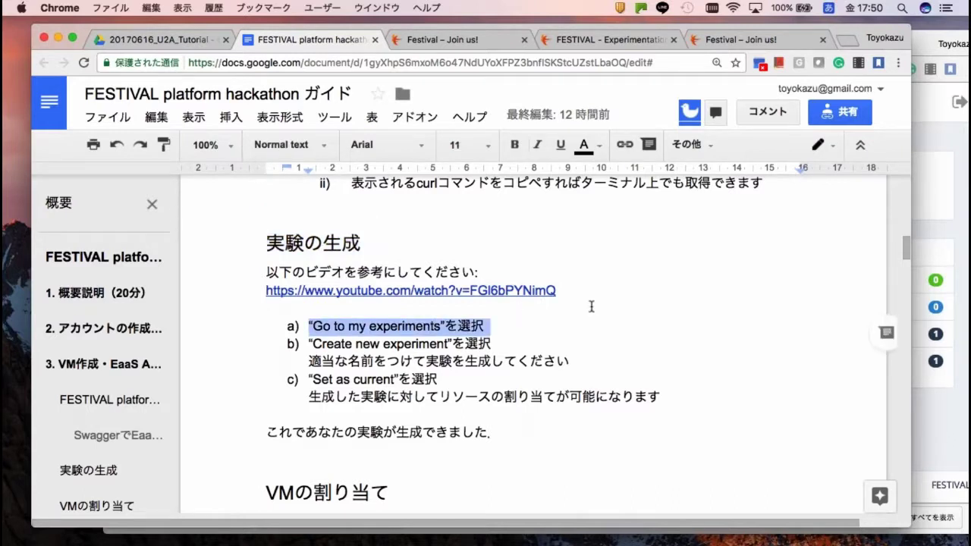
pyautogui.tripleClick(390, 342)
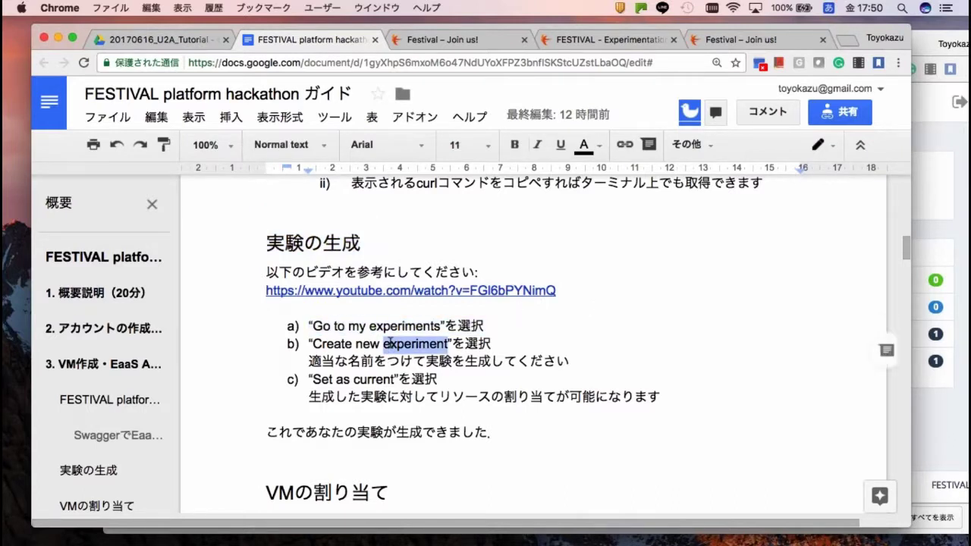
# - Start a new experiment in the portal, naming it U2A_experiment with the description "For tutorial"
pyautogui.click(954, 234)
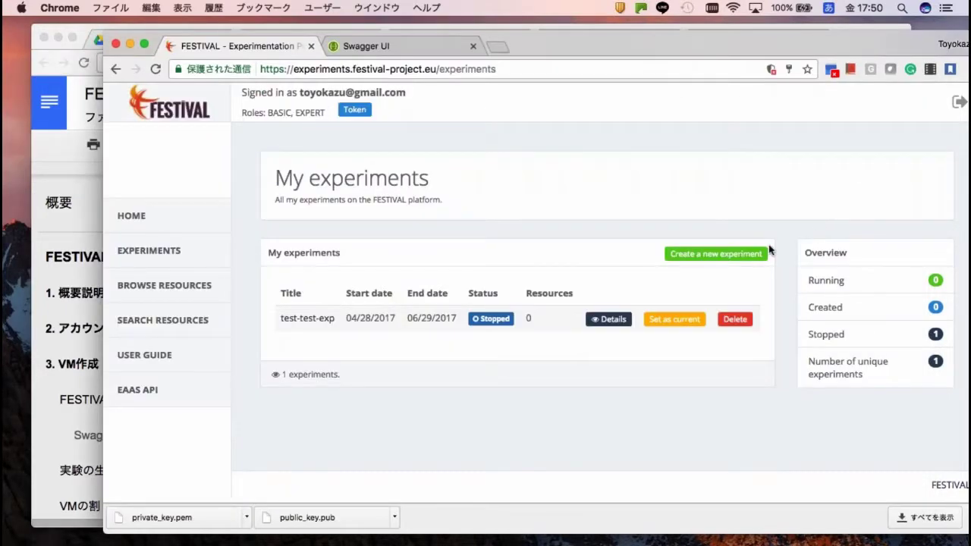
pyautogui.click(709, 253)
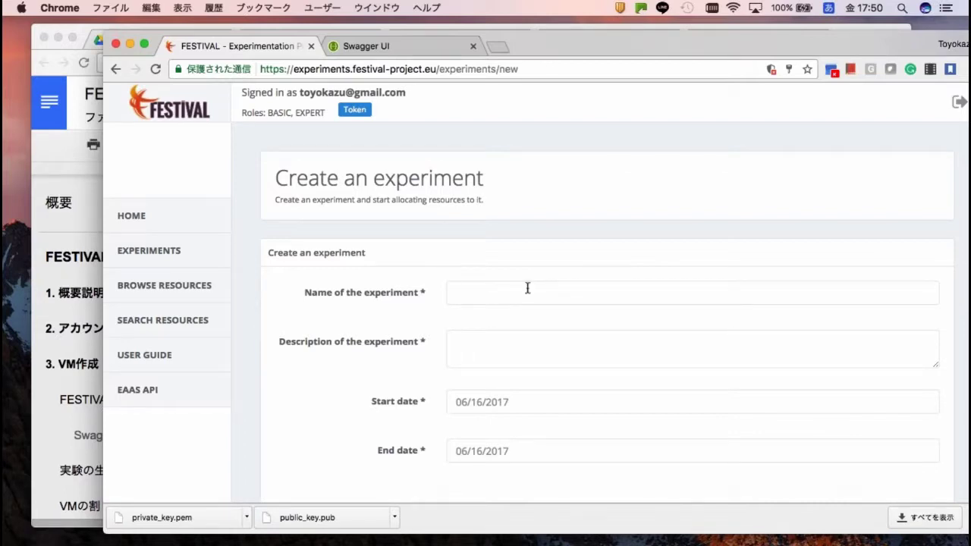
pyautogui.hotkey('ctrl', 'space')
pyautogui.write('U2A')
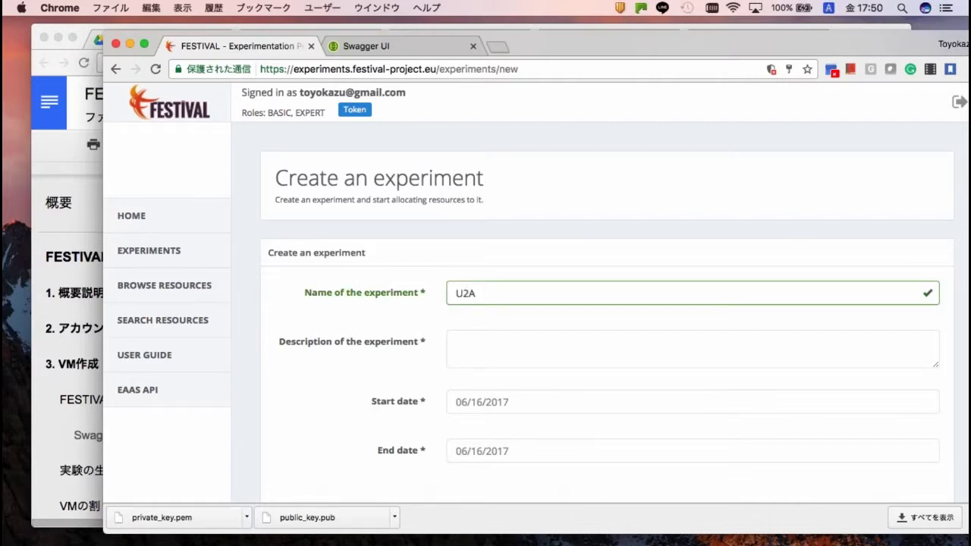
pyautogui.write('_experiment')
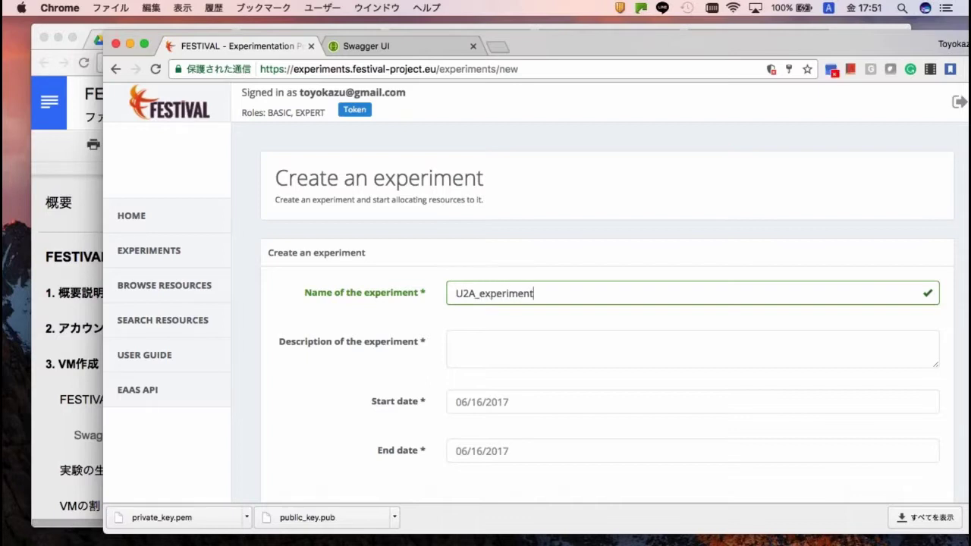
pyautogui.click(521, 345)
pyautogui.write('For')
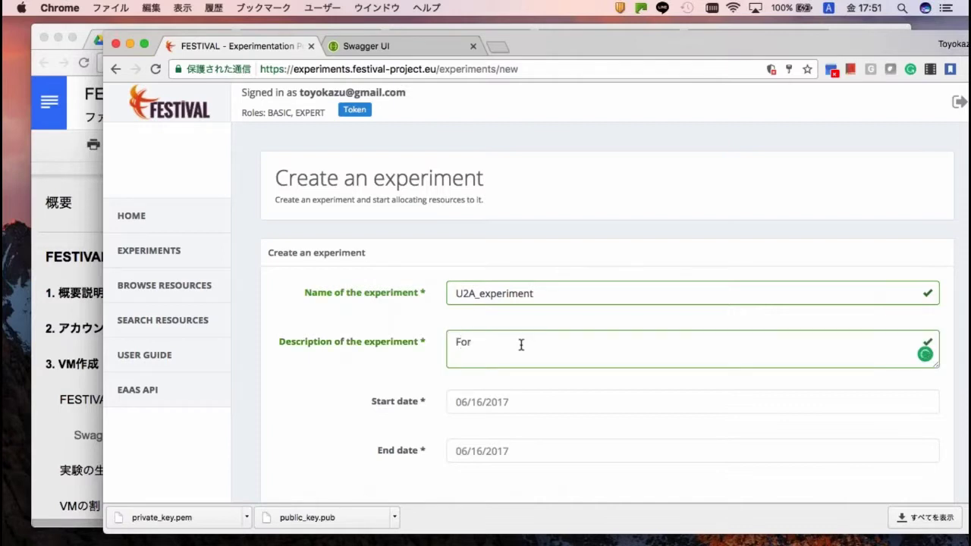
pyautogui.write(' tutorial')
# - Set the experiment's end date to 06/30/2017 and try to create the experiment
pyautogui.scroll(-3, 606, 364)
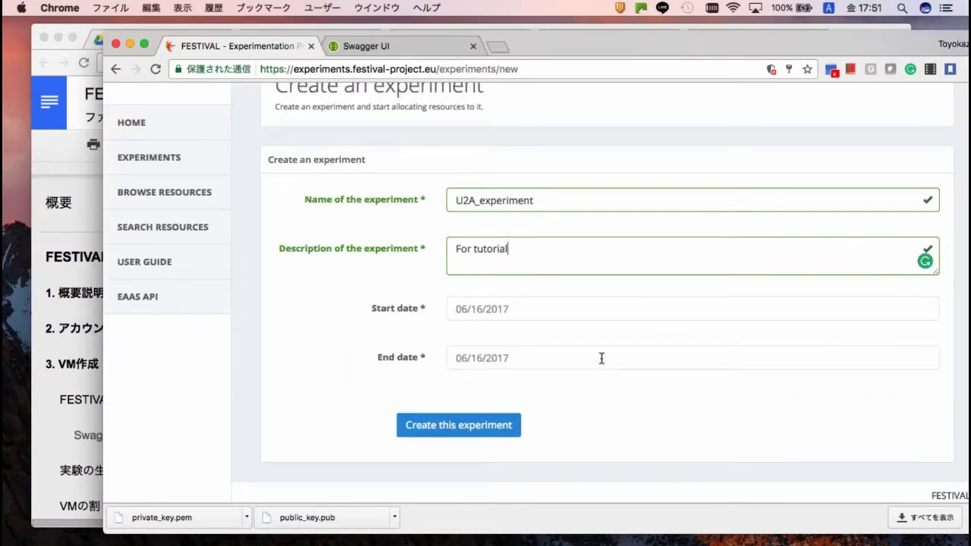
pyautogui.click(601, 358)
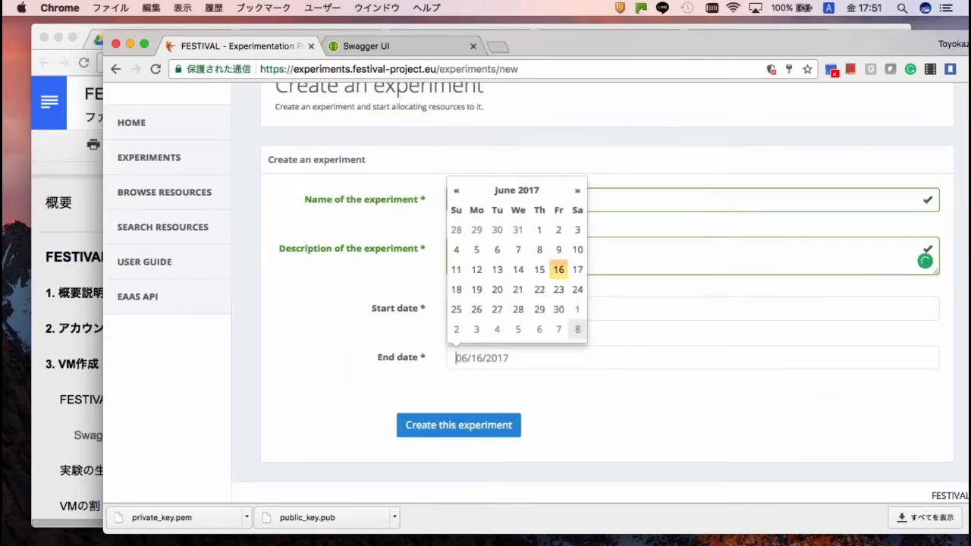
pyautogui.click(558, 309)
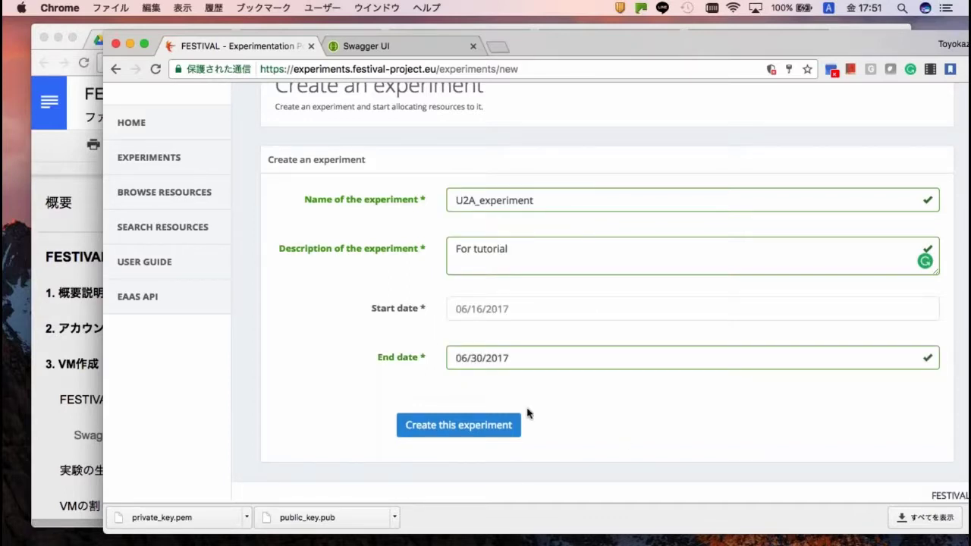
pyautogui.click(490, 427)
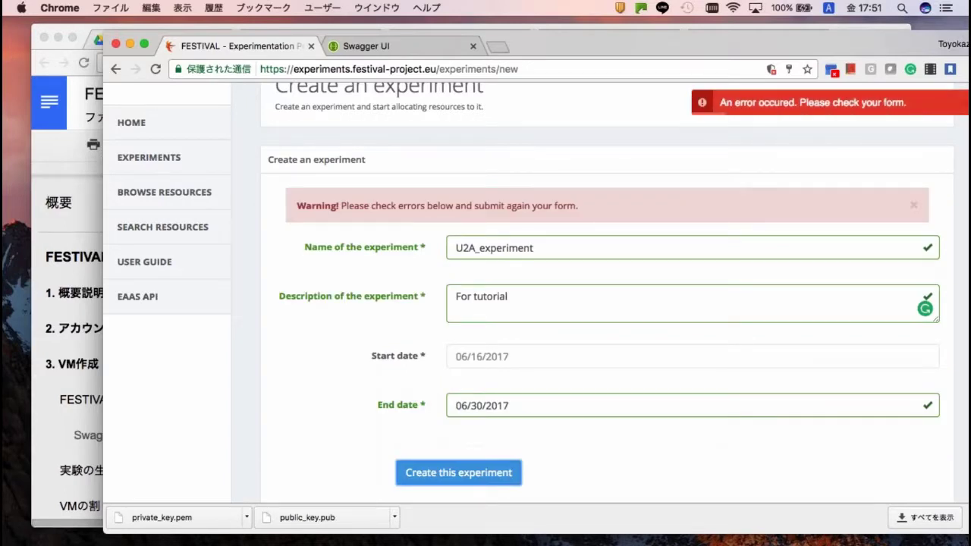
# - Set the start date to 06/16/2017 in the experiment form and create the experiment
pyautogui.moveTo(604, 46); pyautogui.dragTo(7, 76)
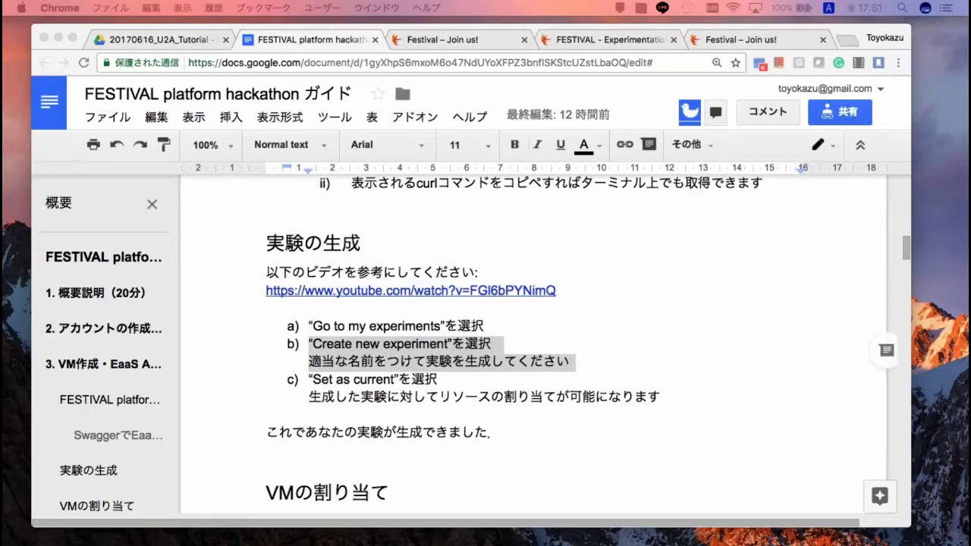
pyautogui.moveTo(152, 45); pyautogui.dragTo(510, 39)
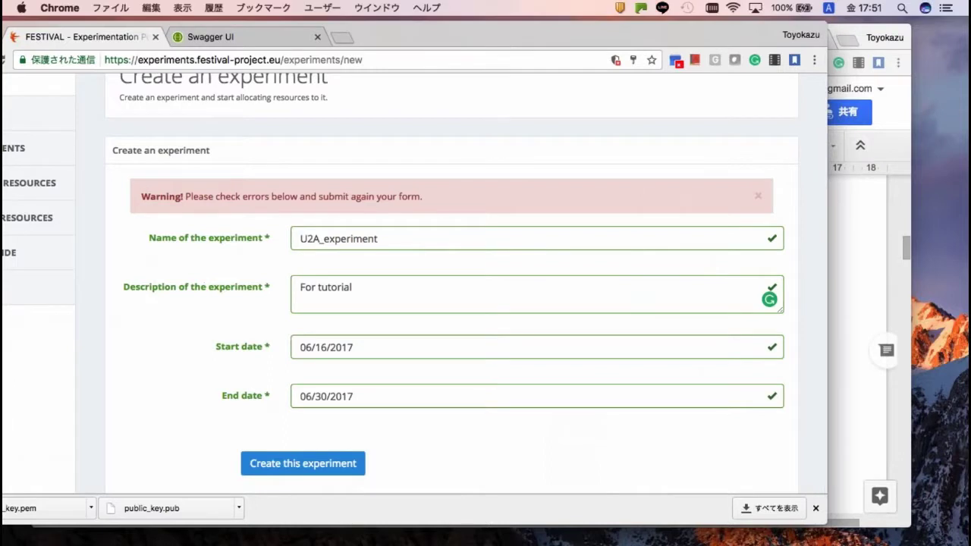
pyautogui.click(458, 345)
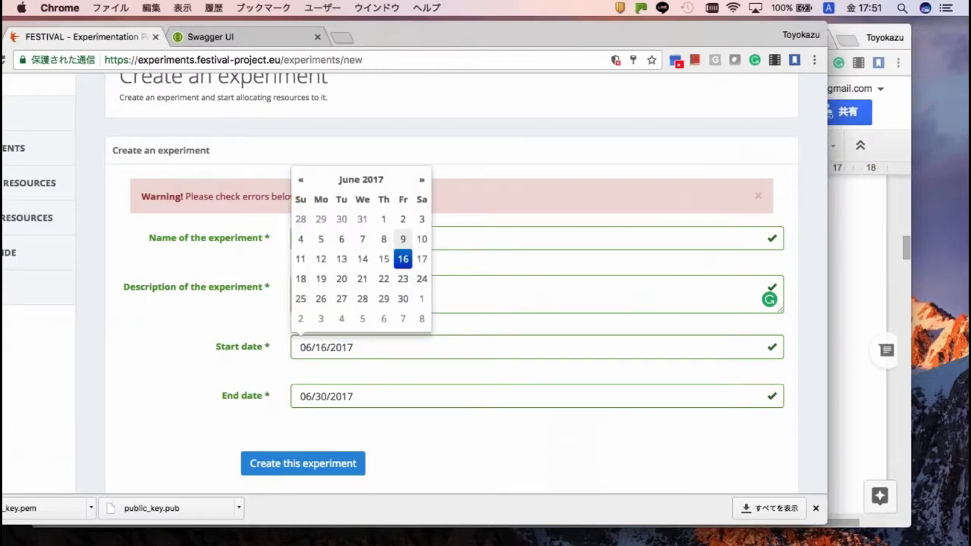
pyautogui.click(402, 258)
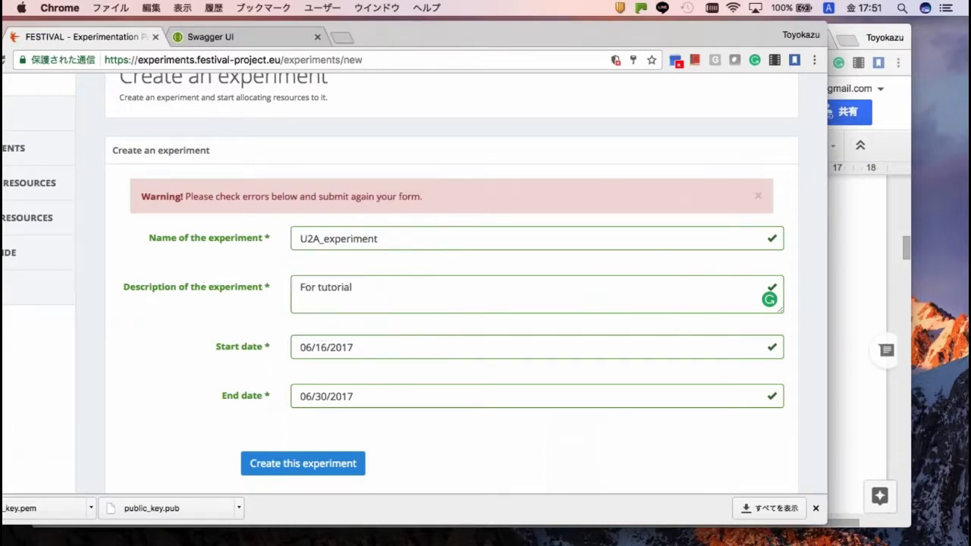
pyautogui.click(330, 465)
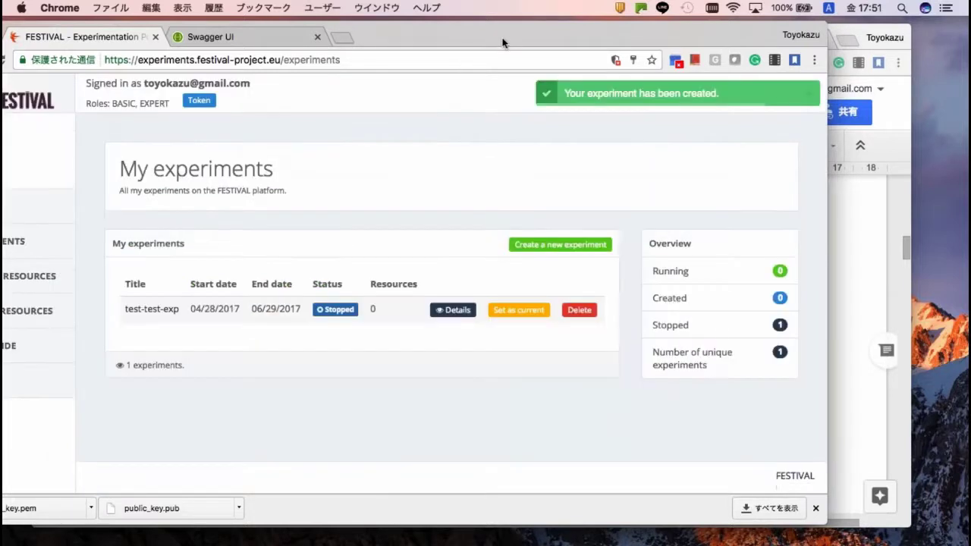
# - Delete the test-test-exp experiment from the My experiments list and confirm the deletion
pyautogui.moveTo(501, 40); pyautogui.dragTo(529, 43)
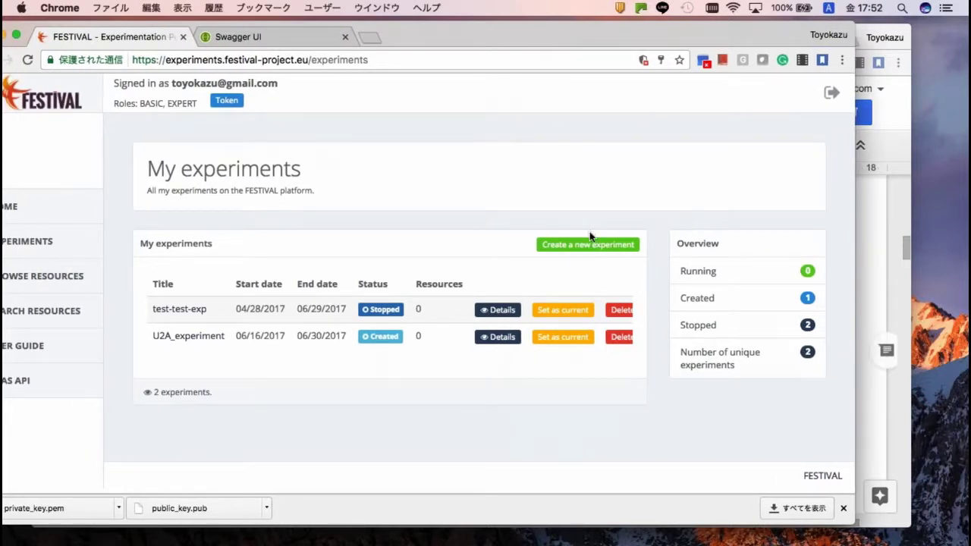
pyautogui.click(619, 313)
pyautogui.click(561, 152)
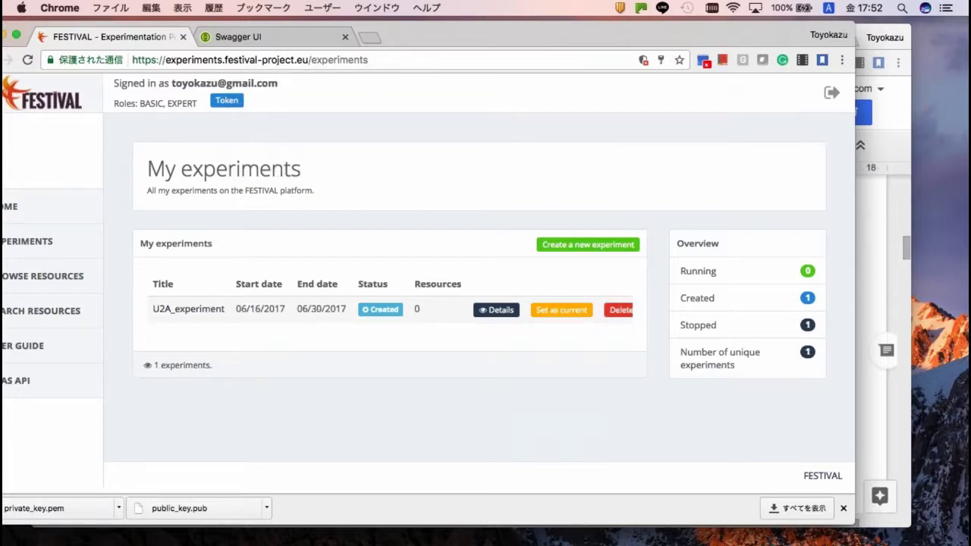
# - Open the management page of U2A_experiment and move its window fully into view
pyautogui.click(199, 311)
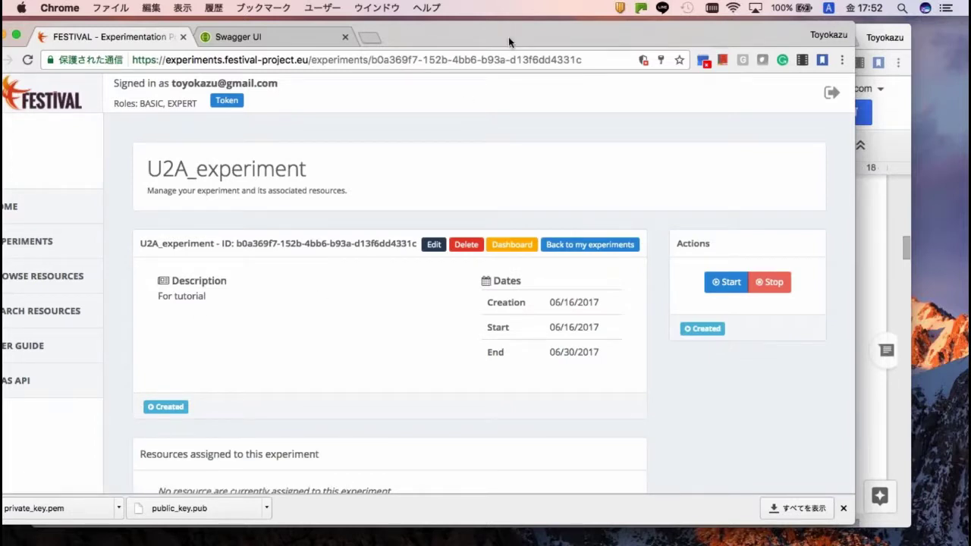
pyautogui.moveTo(508, 41); pyautogui.dragTo(559, 44)
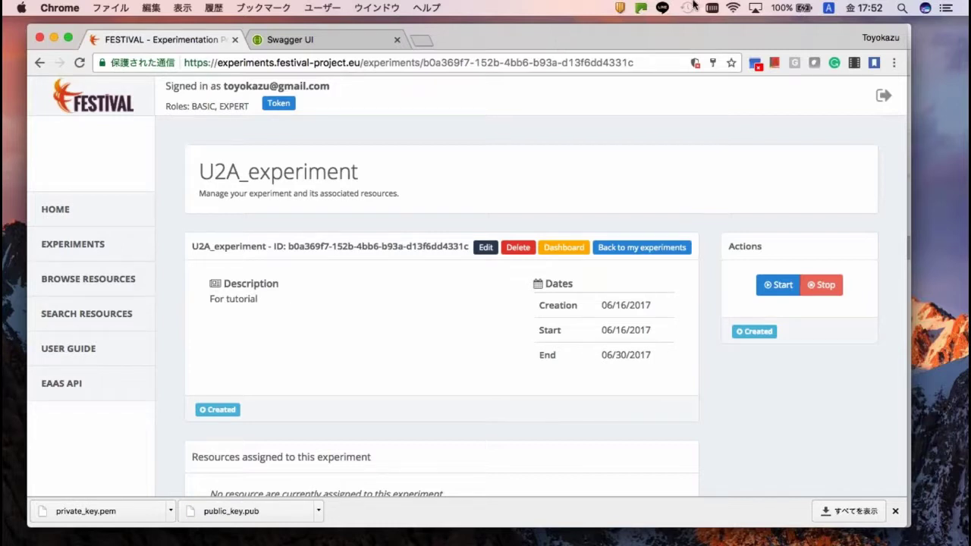
pyautogui.moveTo(590, 41); pyautogui.dragTo(592, 39)
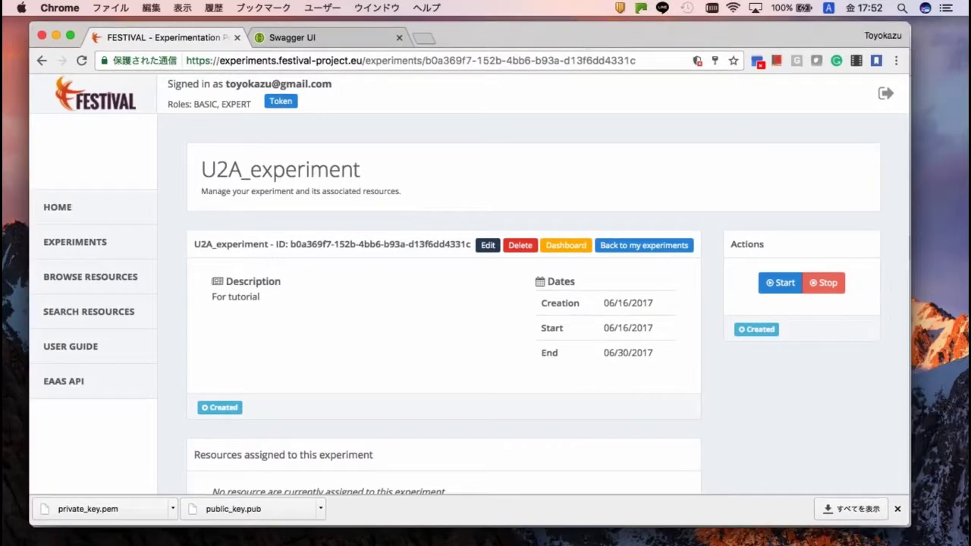
# - Move and narrow the portal and guide windows so the 実験の生成 section shows beside the U2A_experiment page
pyautogui.moveTo(470, 38); pyautogui.dragTo(610, 39)
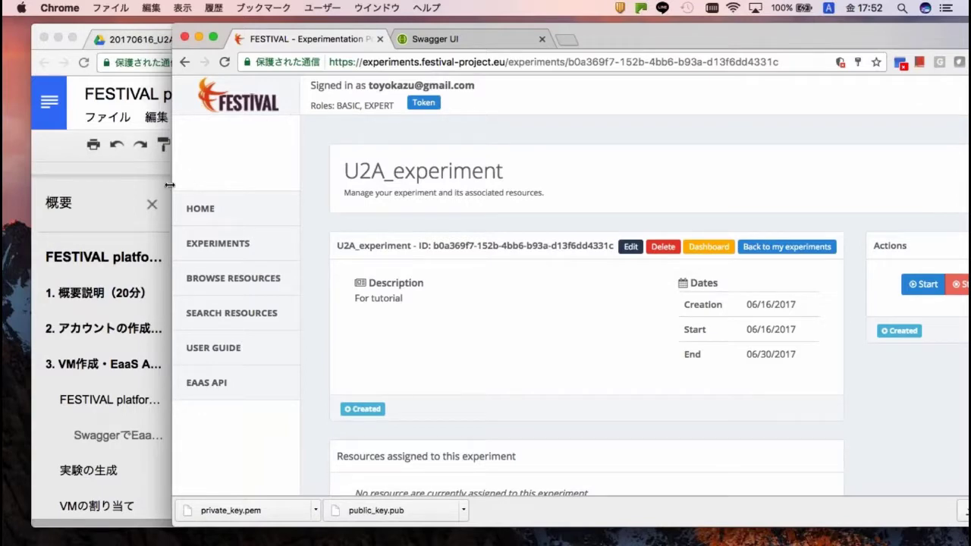
pyautogui.moveTo(224, 185); pyautogui.dragTo(418, 204)
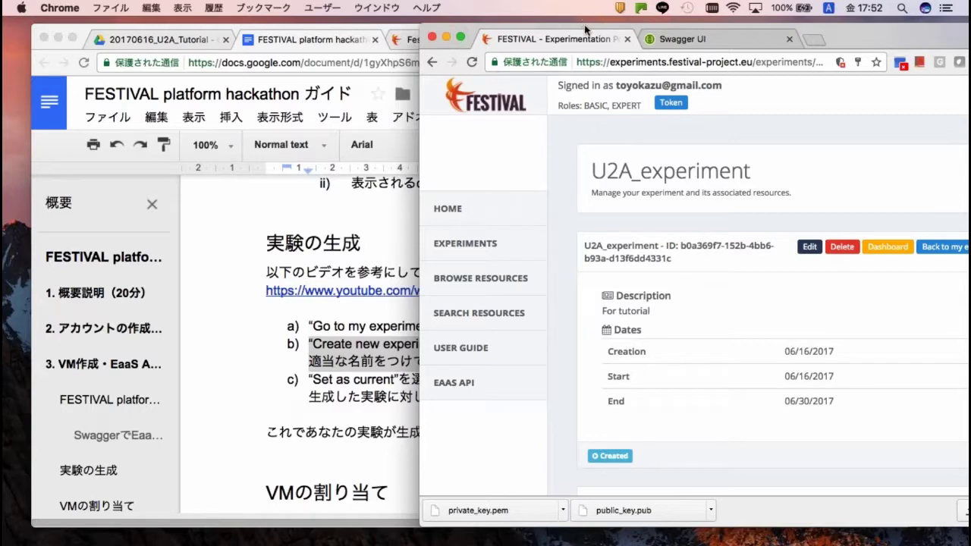
pyautogui.moveTo(585, 29); pyautogui.dragTo(607, 29)
pyautogui.moveTo(425, 32); pyautogui.dragTo(416, 29)
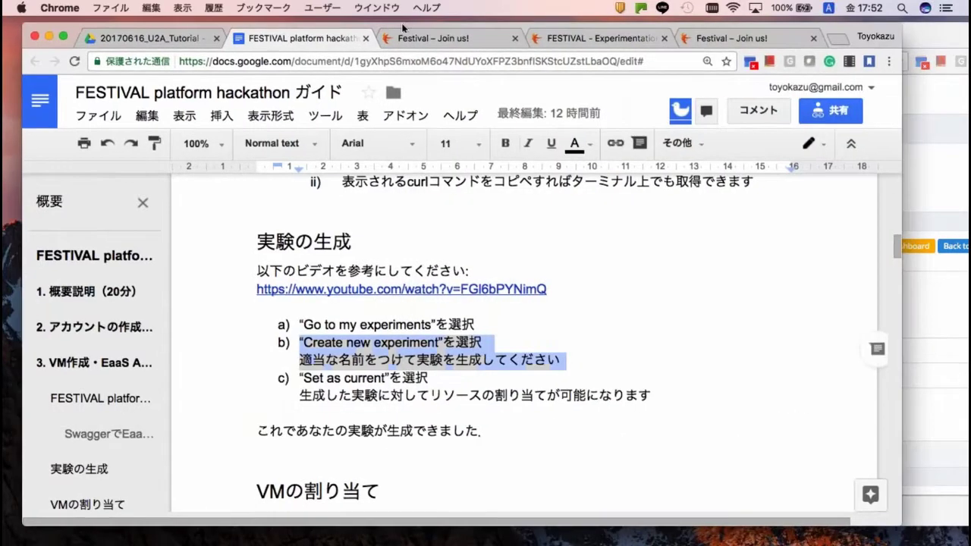
pyautogui.moveTo(901, 375); pyautogui.dragTo(622, 374)
pyautogui.hscroll(1, 360, 377)
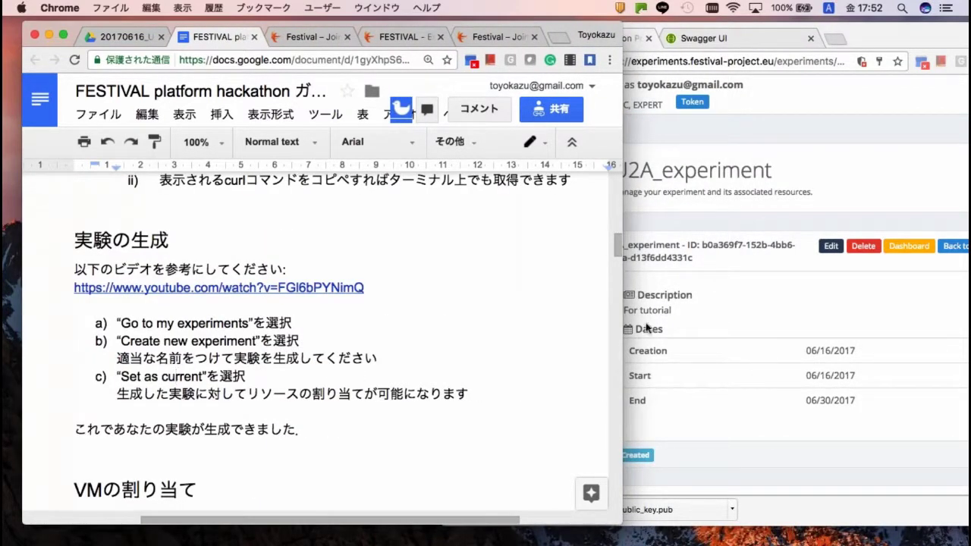
# - Bring the portal window forward, examine the U2A_experiment page's dates, assigned resources and actions, and widen the window
pyautogui.click(726, 340)
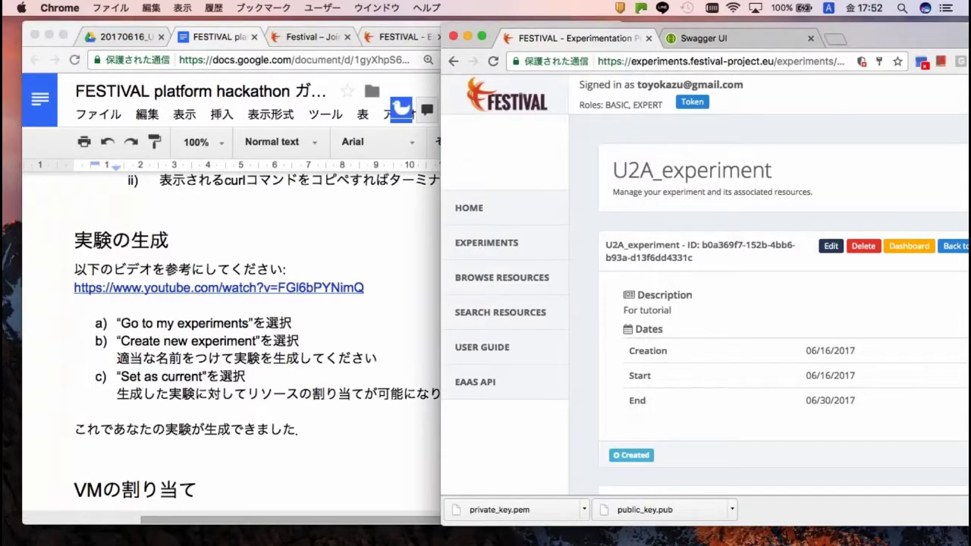
pyautogui.moveTo(883, 39); pyautogui.dragTo(805, 57)
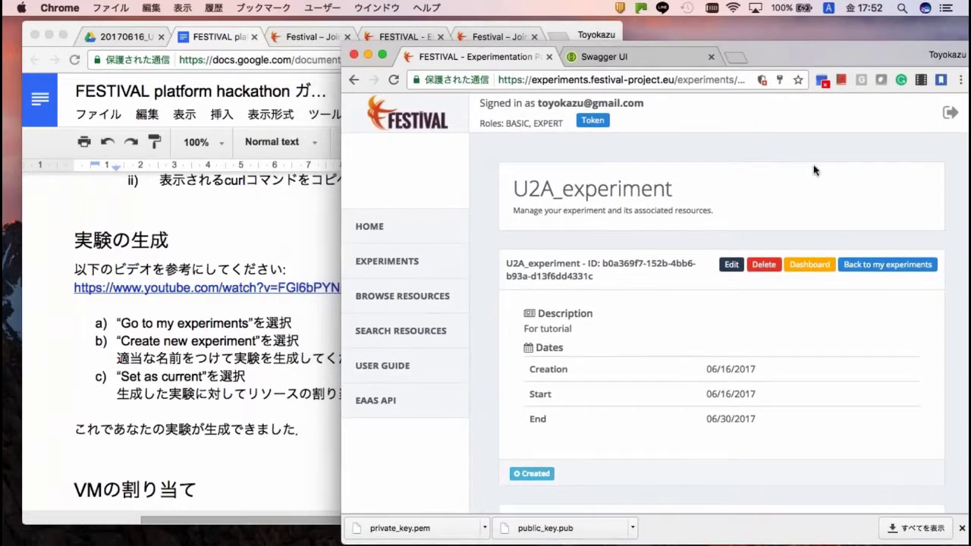
pyautogui.scroll(-3, 812, 185)
pyautogui.scroll(-3, 656, 304)
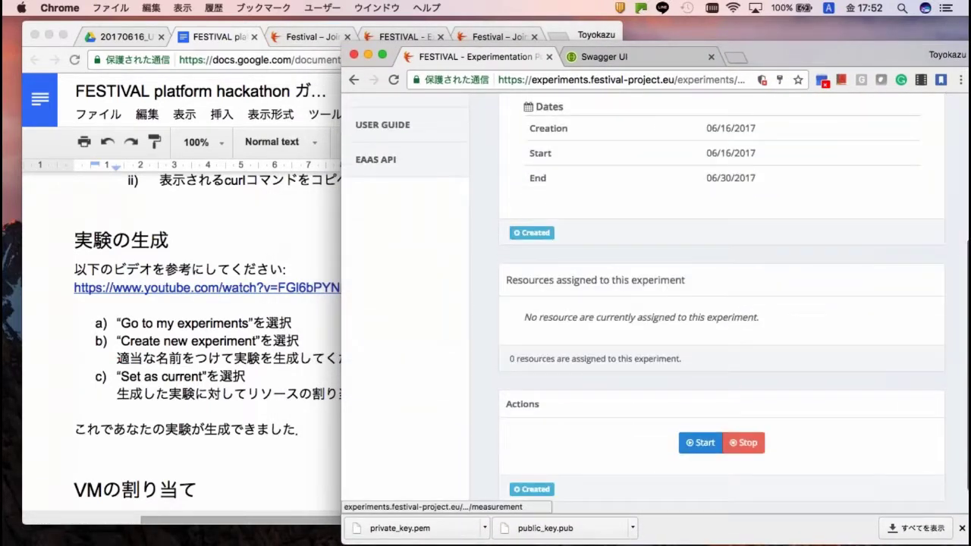
pyautogui.scroll(2, 656, 303)
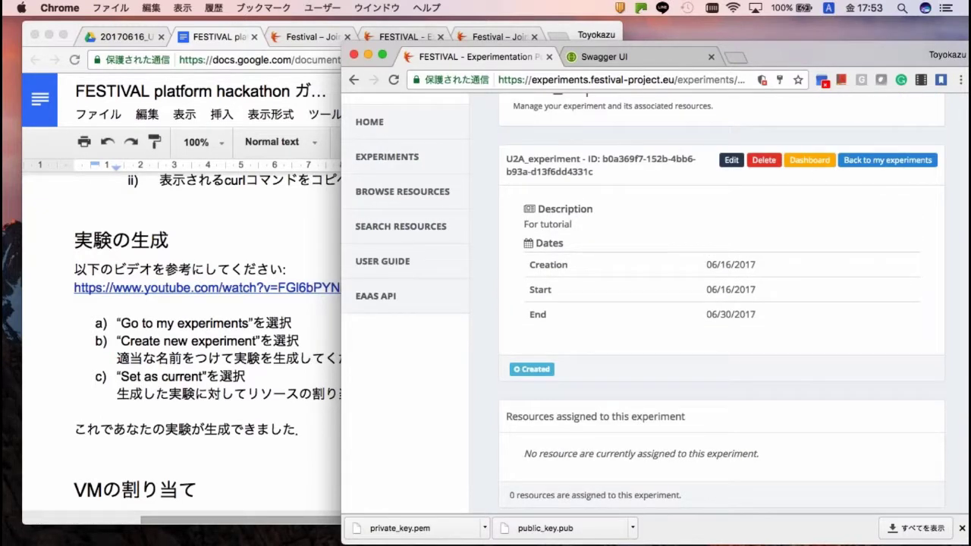
pyautogui.moveTo(796, 49); pyautogui.dragTo(661, 51)
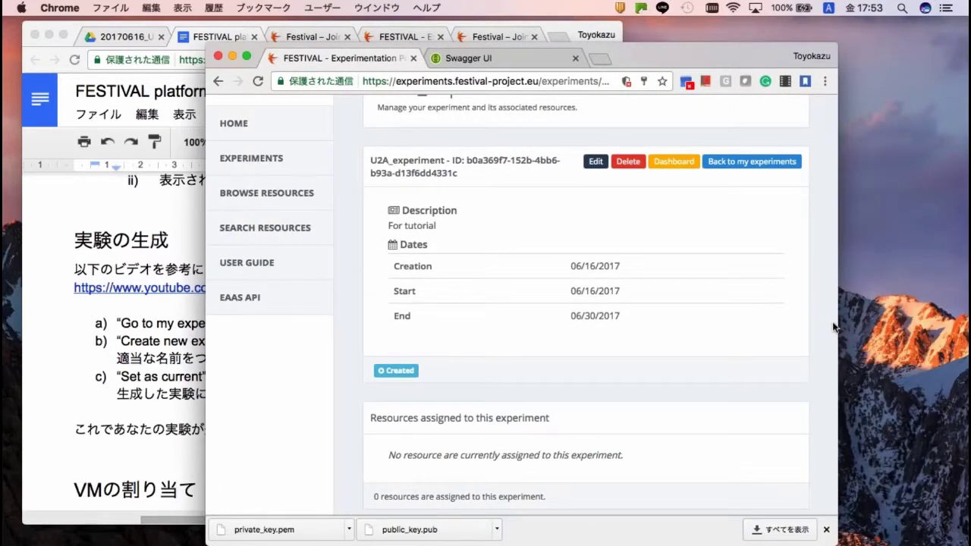
pyautogui.moveTo(838, 330); pyautogui.dragTo(960, 357)
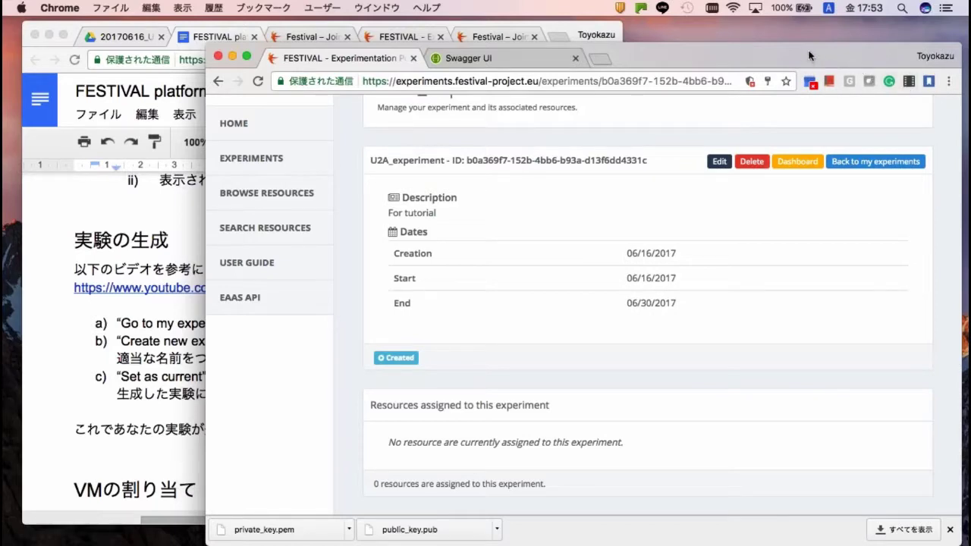
# - Return to the My experiments list and set U2A_experiment as the current experiment
pyautogui.moveTo(746, 56); pyautogui.dragTo(8, 30)
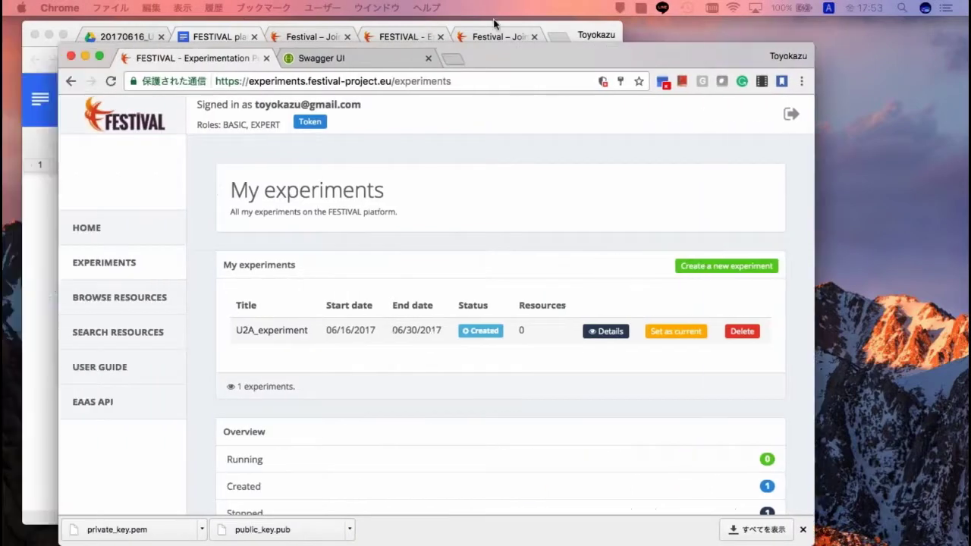
pyautogui.moveTo(494, 24); pyautogui.dragTo(564, 29)
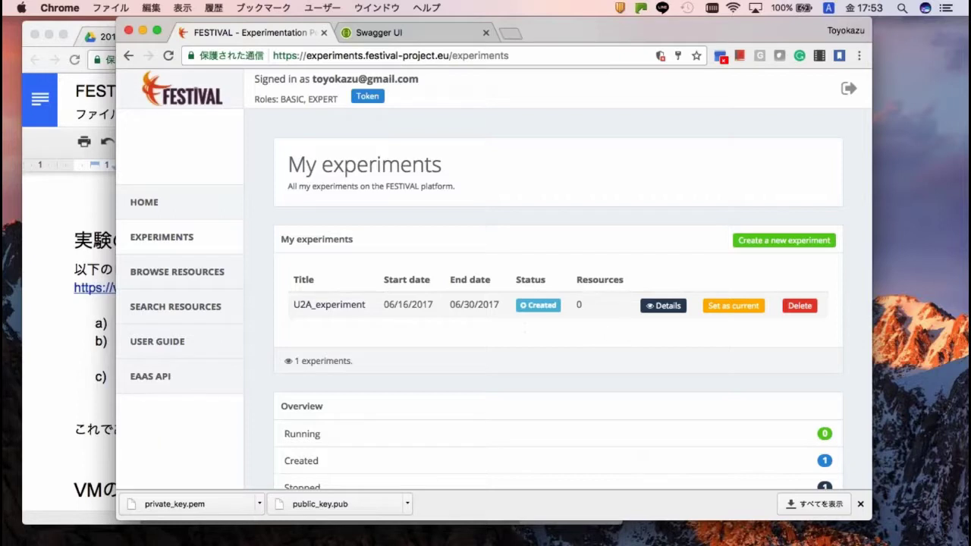
pyautogui.click(731, 308)
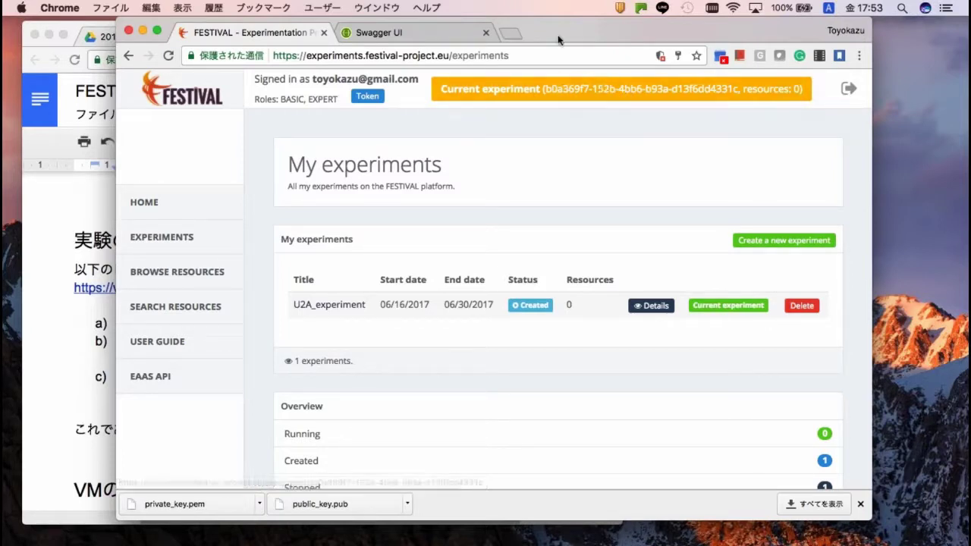
# - Move the portal window aside to reveal the guide's VMの割り当て section, and open the portal's Search resources page
pyautogui.moveTo(558, 33); pyautogui.dragTo(598, 34)
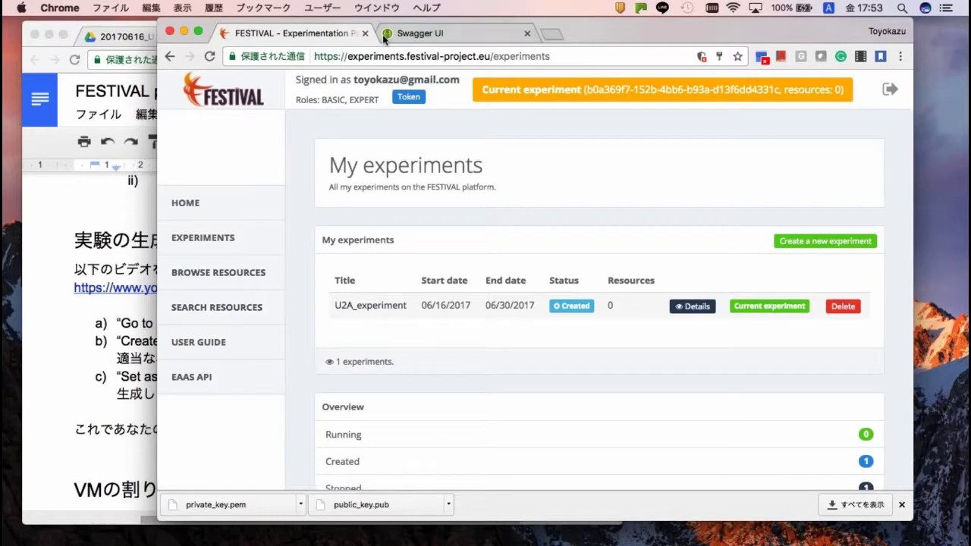
pyautogui.moveTo(355, 24); pyautogui.dragTo(565, 16)
pyautogui.scroll(-5, 213, 351)
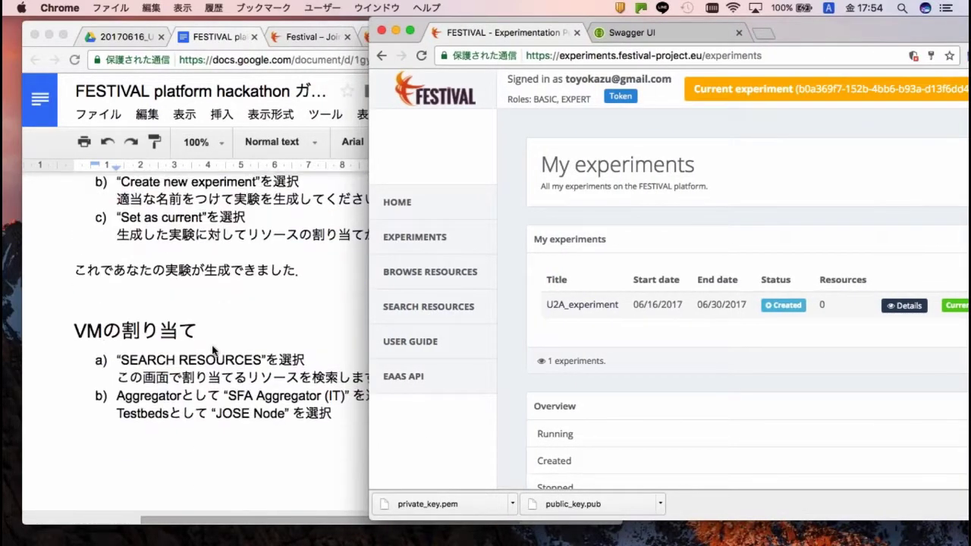
pyautogui.scroll(-1, 214, 351)
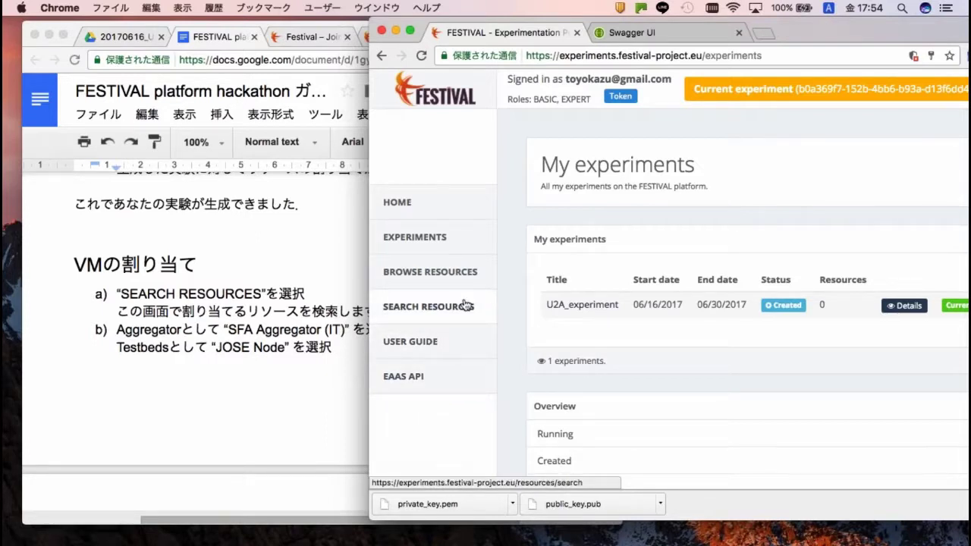
pyautogui.click(429, 306)
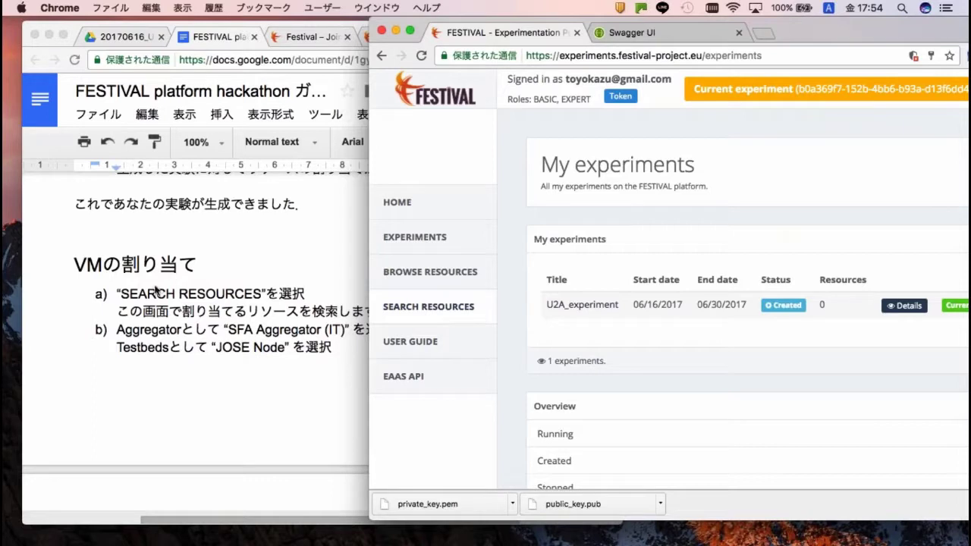
pyautogui.click(443, 306)
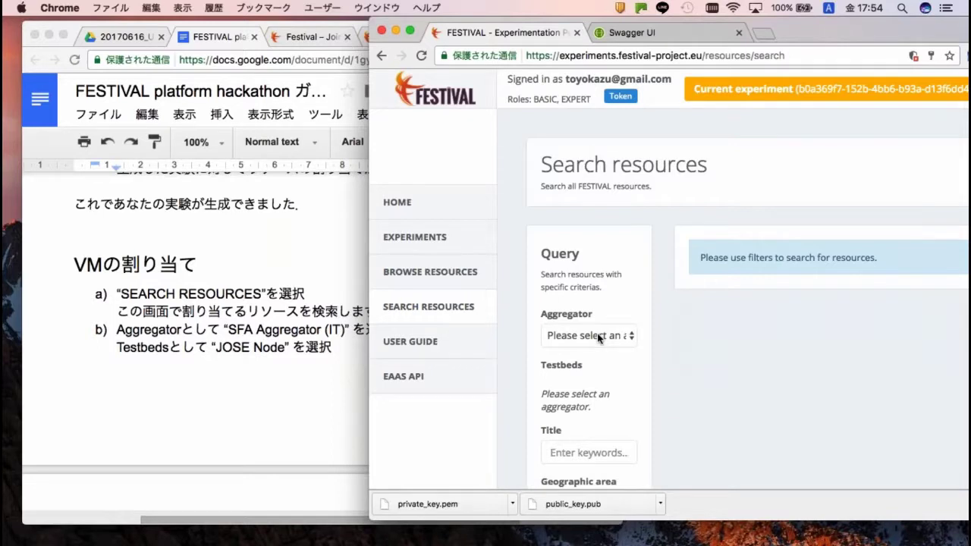
# - Filter the resource query by the SFA Aggregator (IT) aggregator and the JOSE Node testbed
pyautogui.scroll(-2, 599, 338)
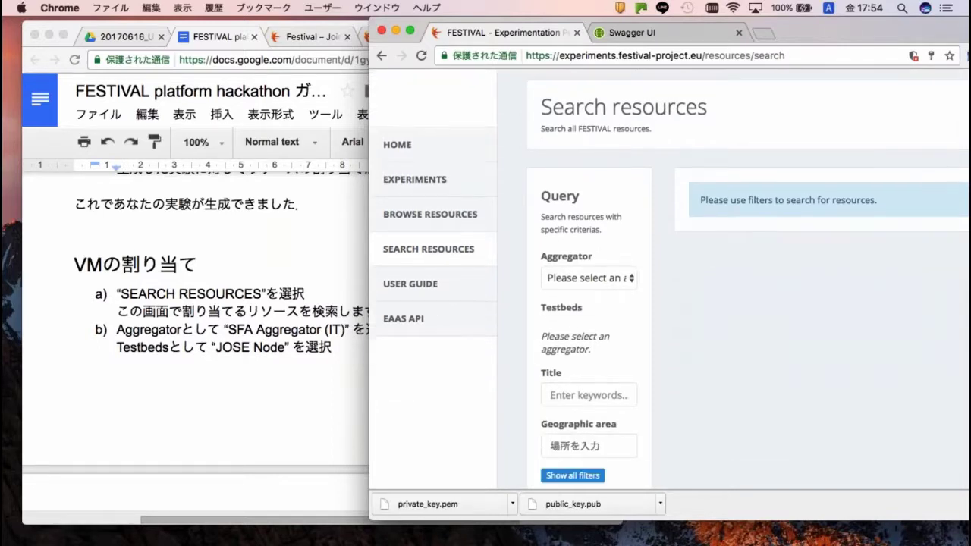
pyautogui.click(607, 278)
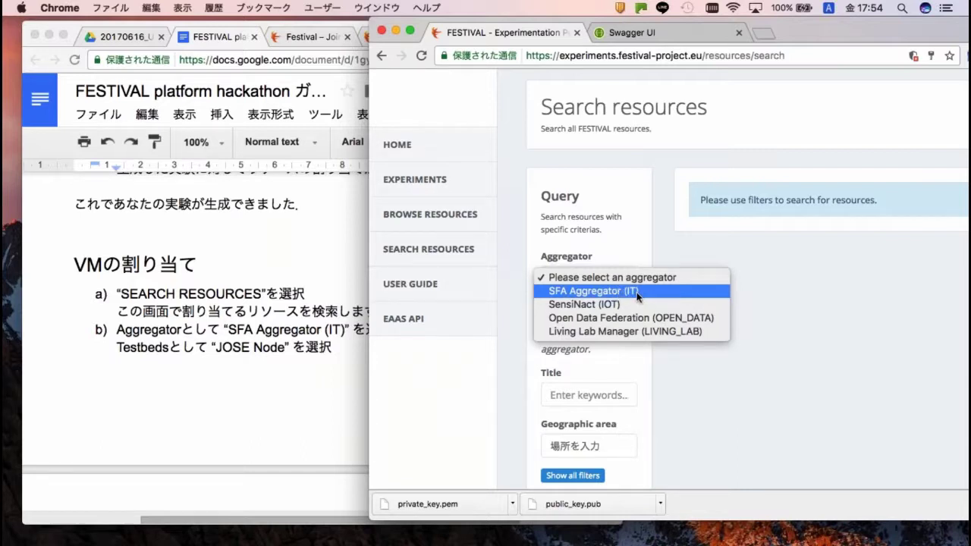
pyautogui.click(637, 293)
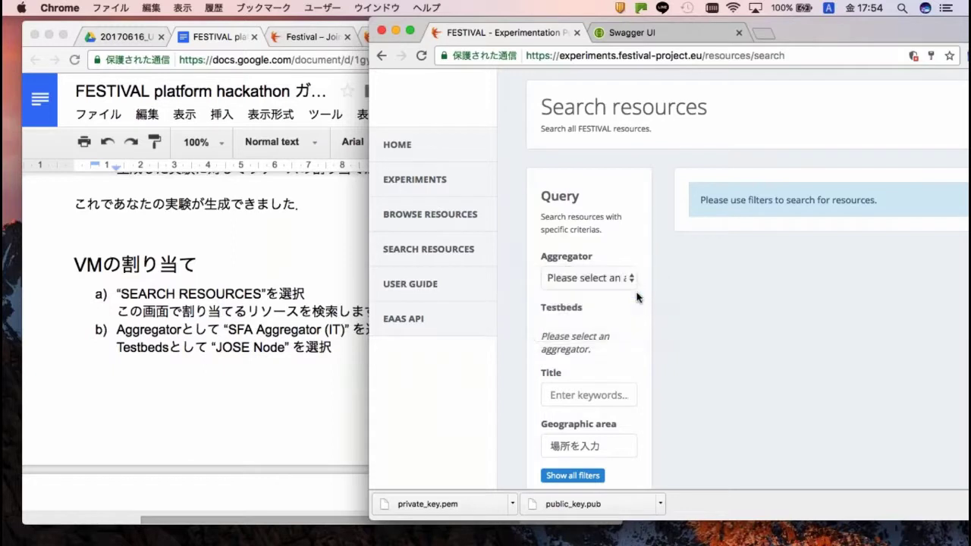
pyautogui.scroll(-1, 630, 299)
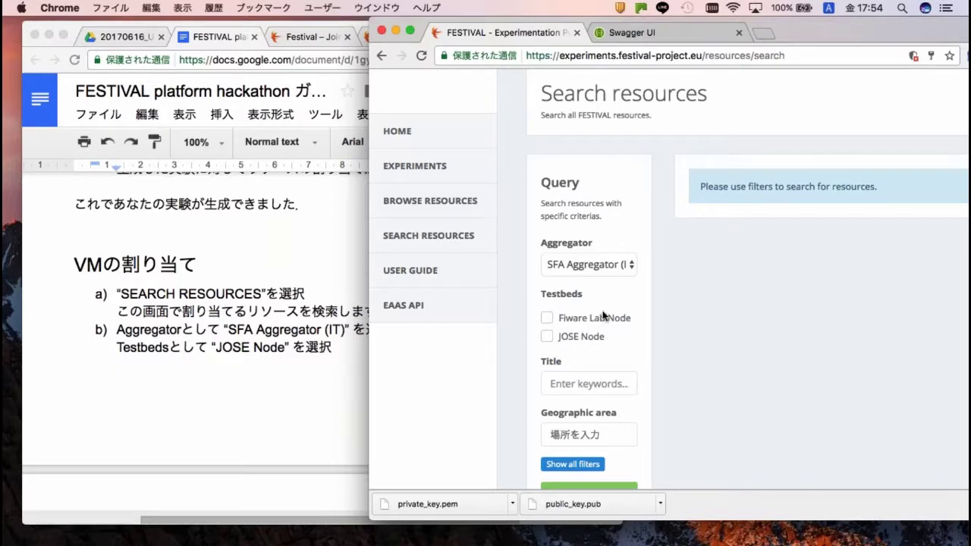
pyautogui.click(547, 337)
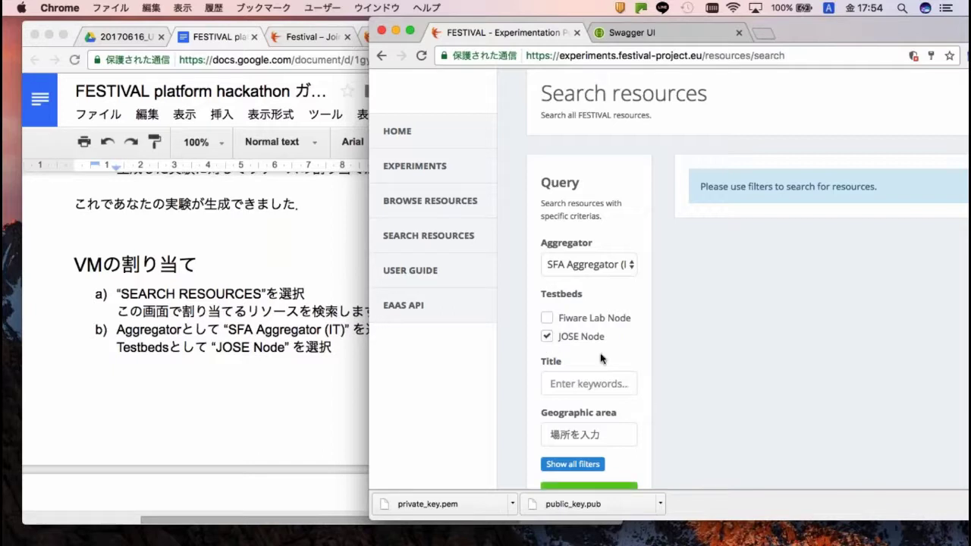
# - Copy the title keywords "Ubuntu 16.04 Server" from the guide's VM allocation instructions
pyautogui.scroll(-1, 588, 341)
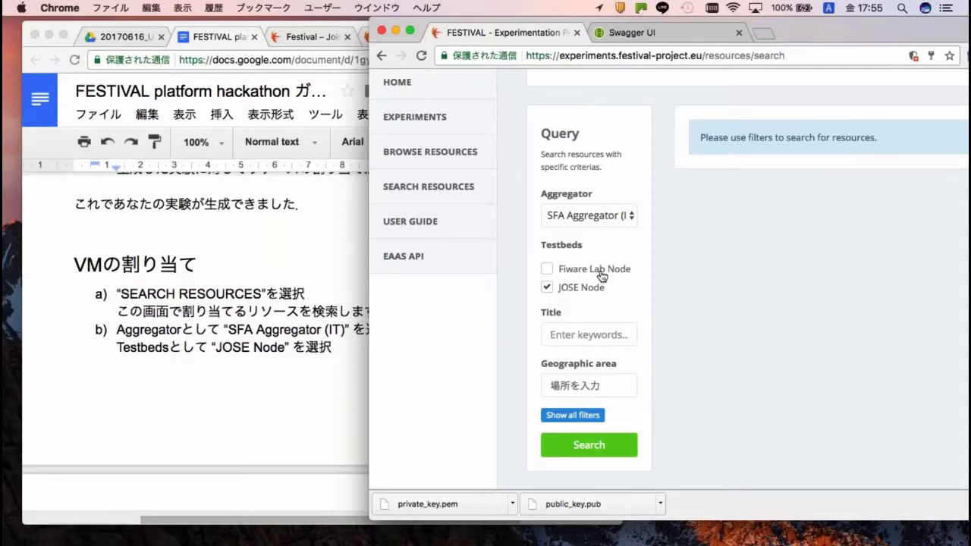
pyautogui.scroll(-1, 601, 276)
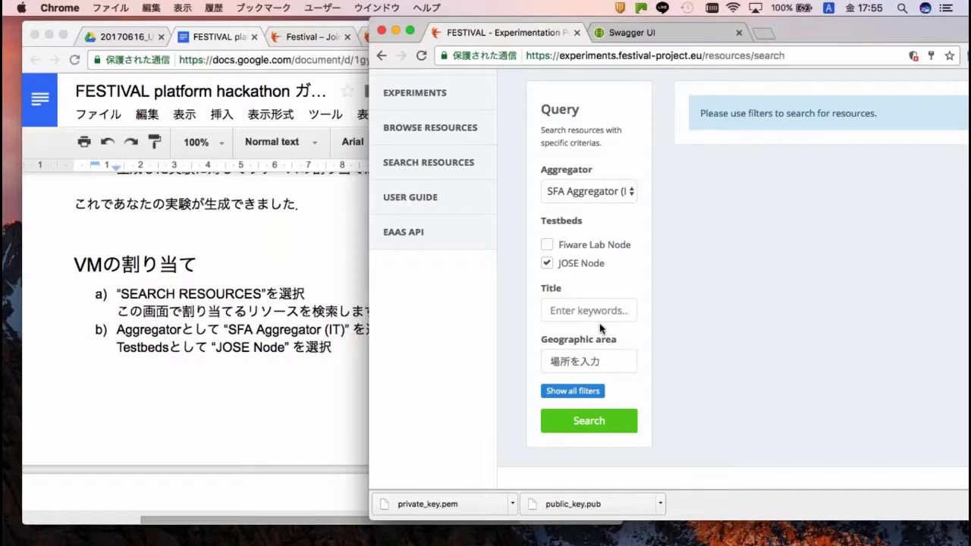
pyautogui.click(576, 317)
pyautogui.write('U')
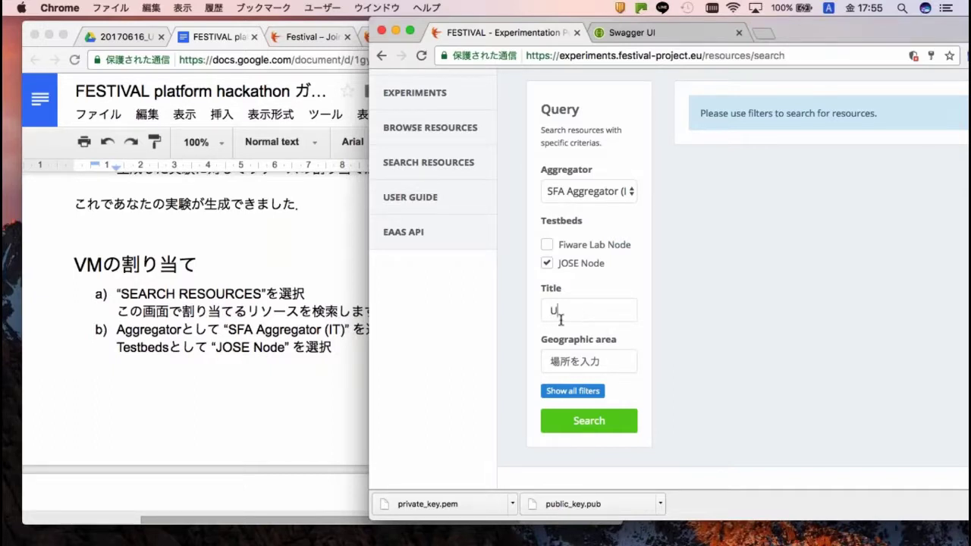
pyautogui.scroll(-3, 225, 347)
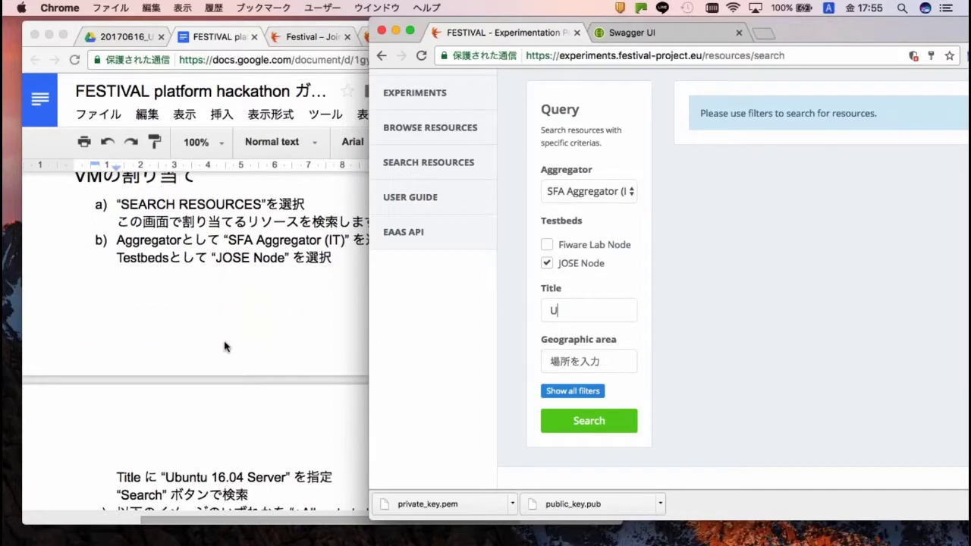
pyautogui.scroll(-1, 224, 347)
pyautogui.scroll(-3, 221, 303)
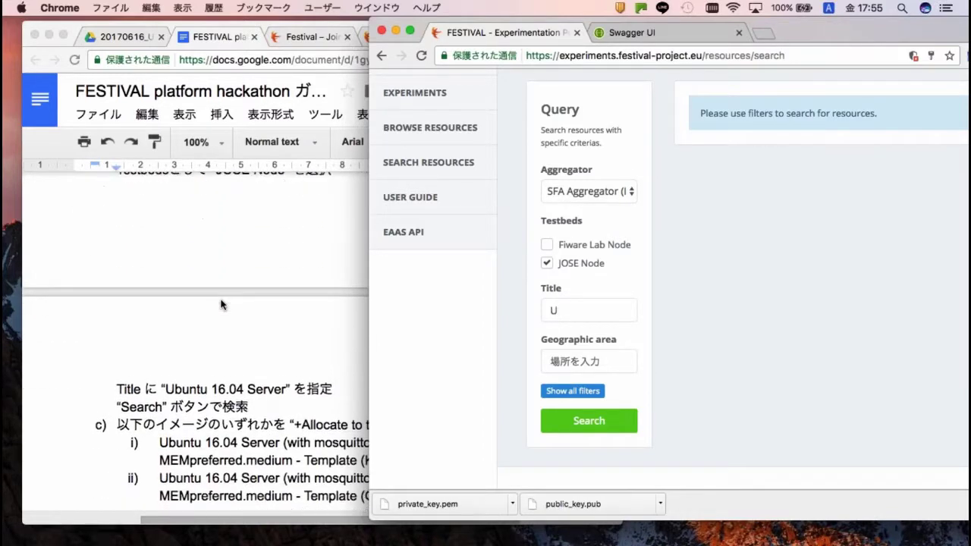
pyautogui.click(173, 386)
pyautogui.moveTo(166, 384); pyautogui.dragTo(286, 389)
pyautogui.press('super+c')
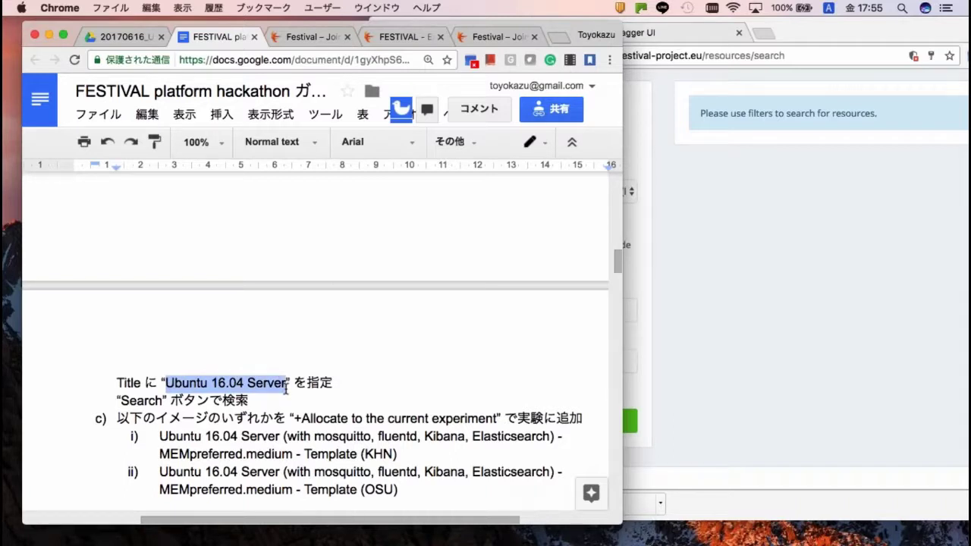
# - Replace the query's Title filter with the copied "Ubuntu 16.04 Server" and run the resource search
pyautogui.click(630, 309)
pyautogui.write('U')
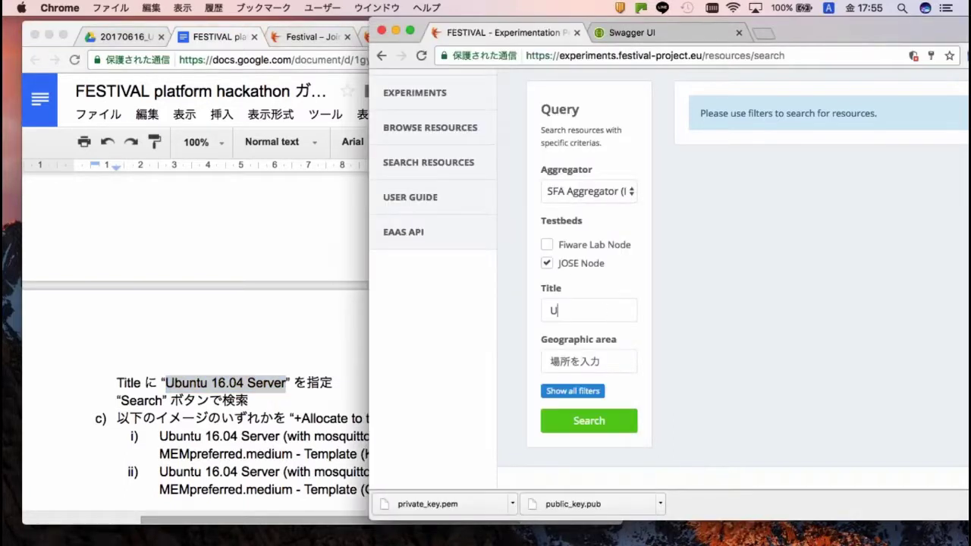
pyautogui.press('super+a')
pyautogui.press('super+v')
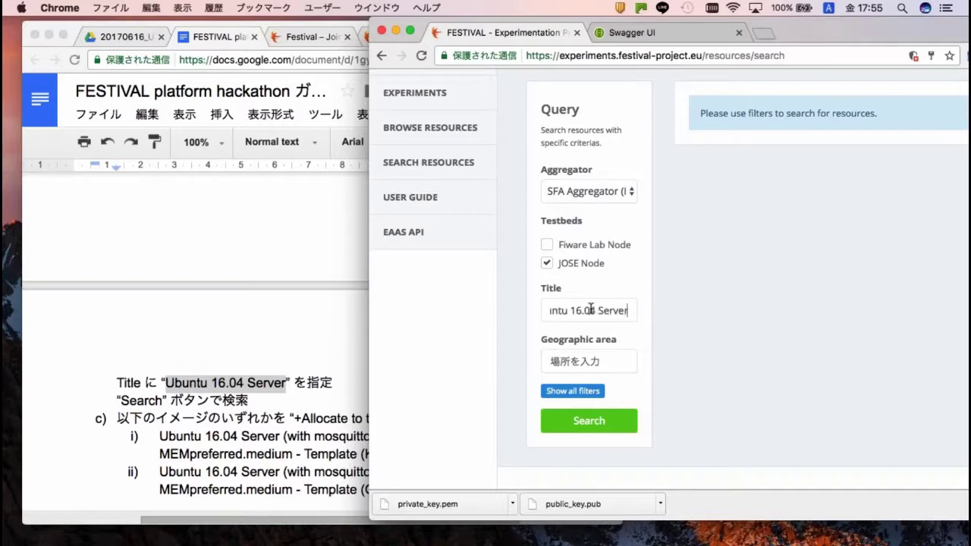
pyautogui.click(613, 428)
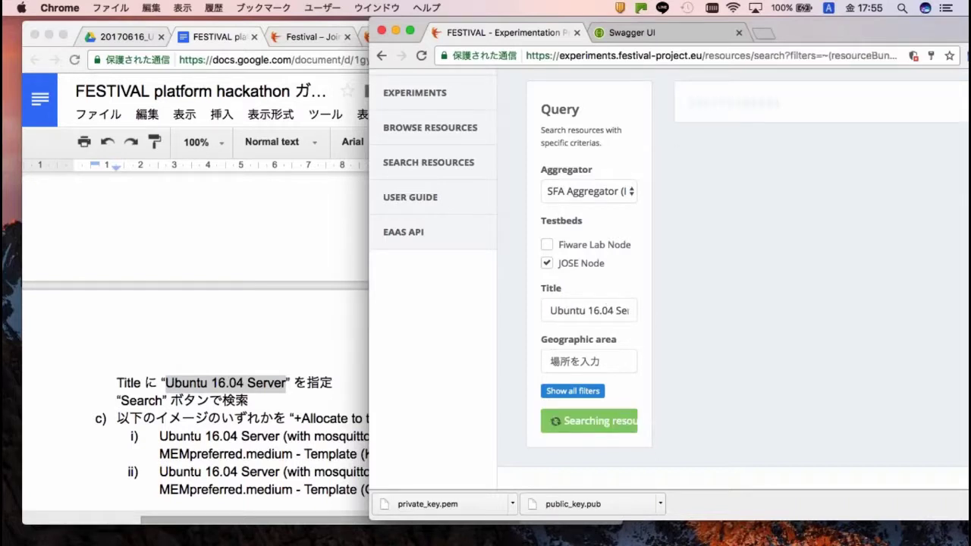
# - Bring the search results fully into view and allocate Ubuntu 16.04 Server (with mosquitto, fluentd, Kibana, Elasticsearch) - MEMpreferred.medium - Template (OSU) to the current experiment
pyautogui.moveTo(822, 26); pyautogui.dragTo(675, 25)
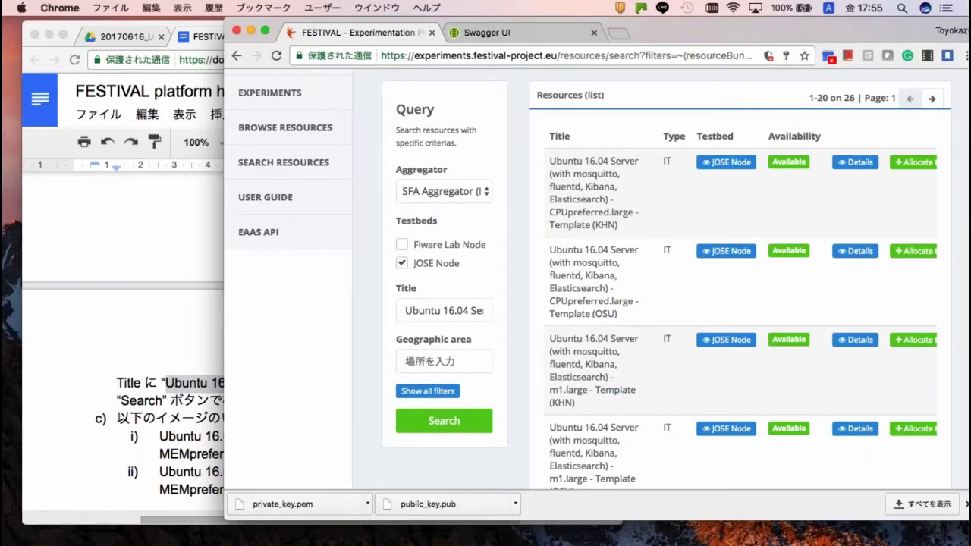
pyautogui.scroll(-3, 588, 278)
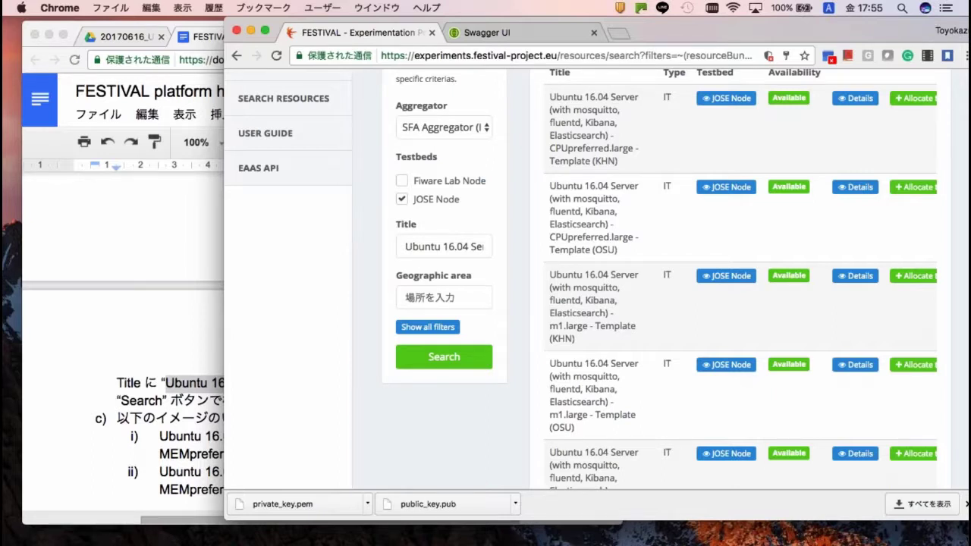
pyautogui.scroll(-5, 589, 278)
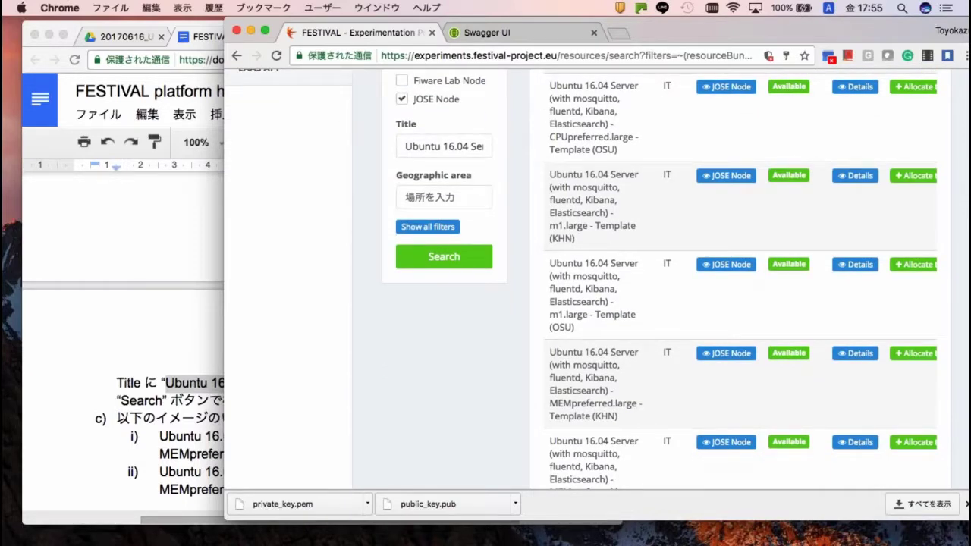
pyautogui.scroll(-6, 581, 280)
pyautogui.scroll(-3, 659, 278)
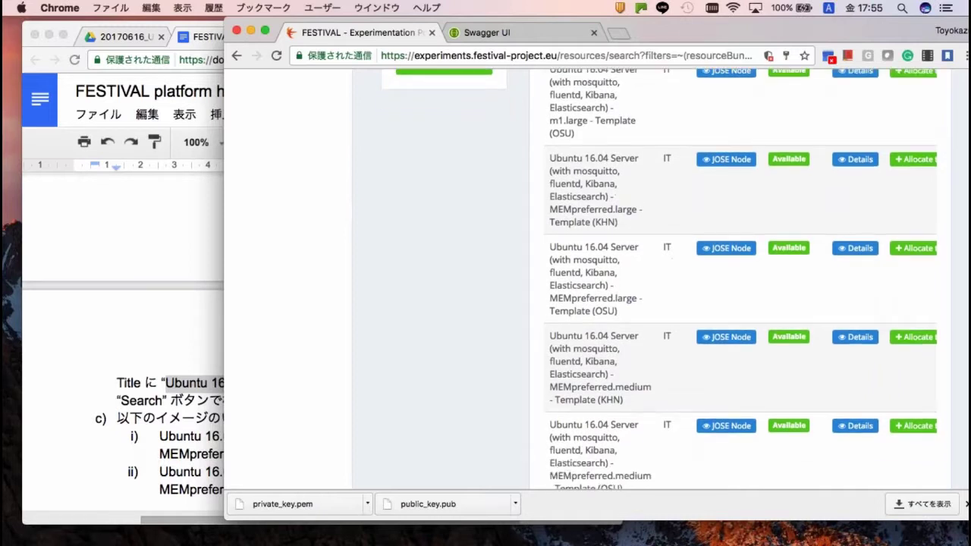
pyautogui.scroll(-2, 660, 277)
pyautogui.scroll(-4, 741, 278)
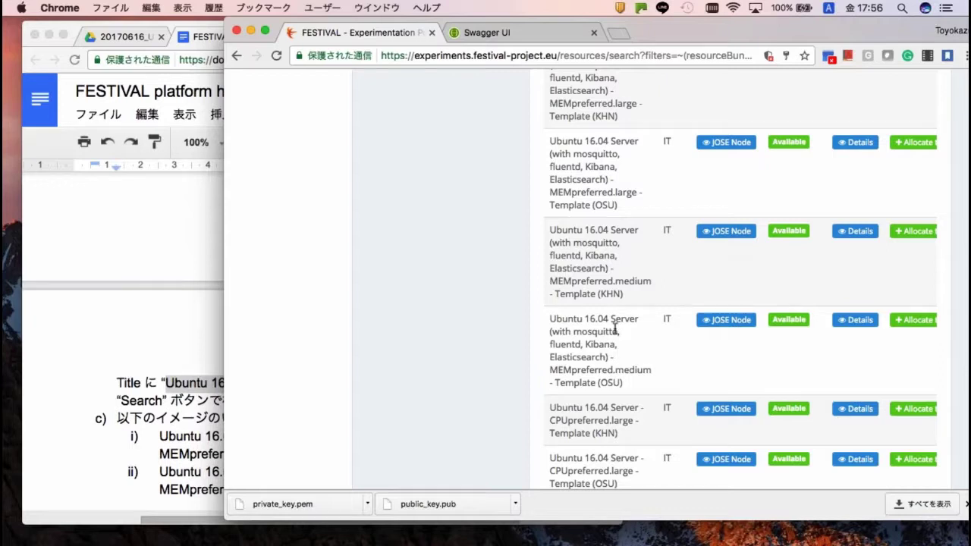
pyautogui.scroll(-1, 614, 326)
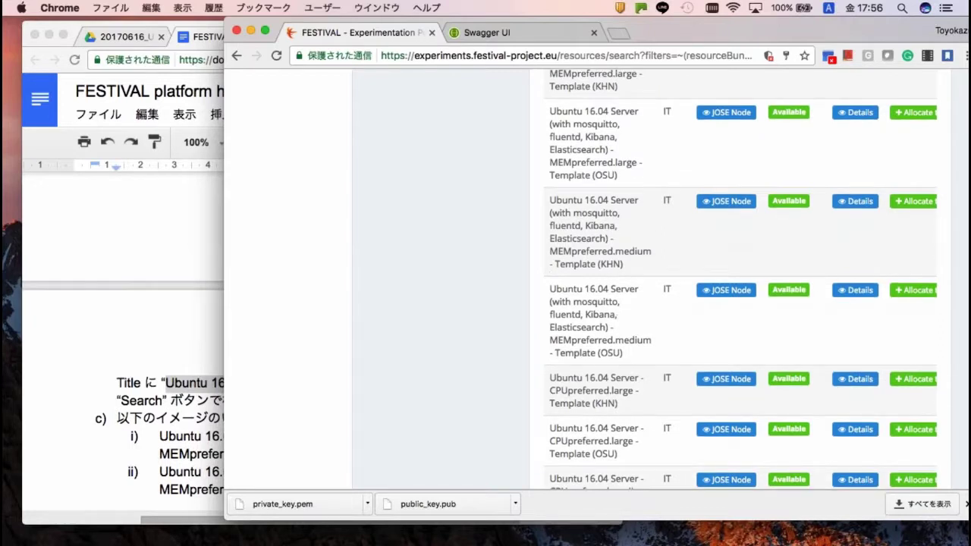
pyautogui.rightClick(610, 325)
pyautogui.click(577, 310)
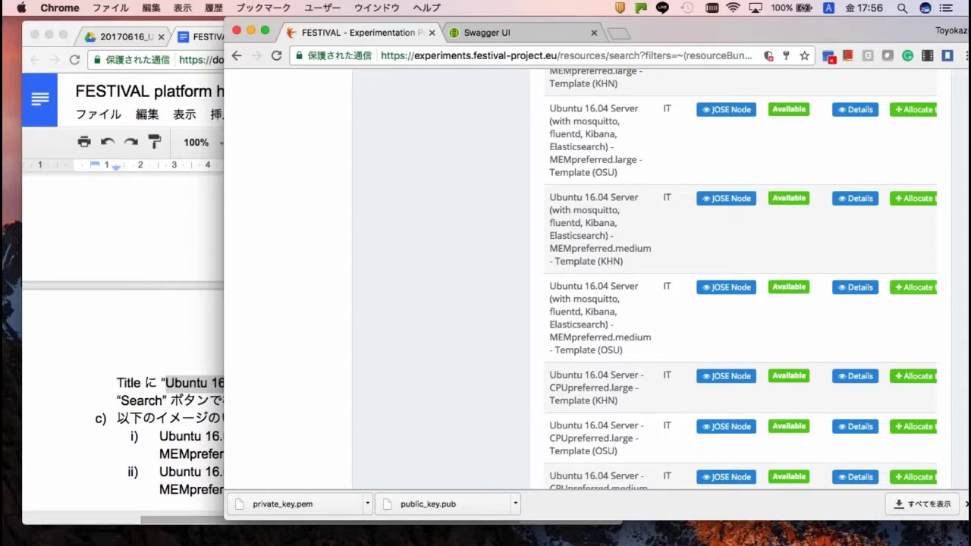
pyautogui.click(920, 288)
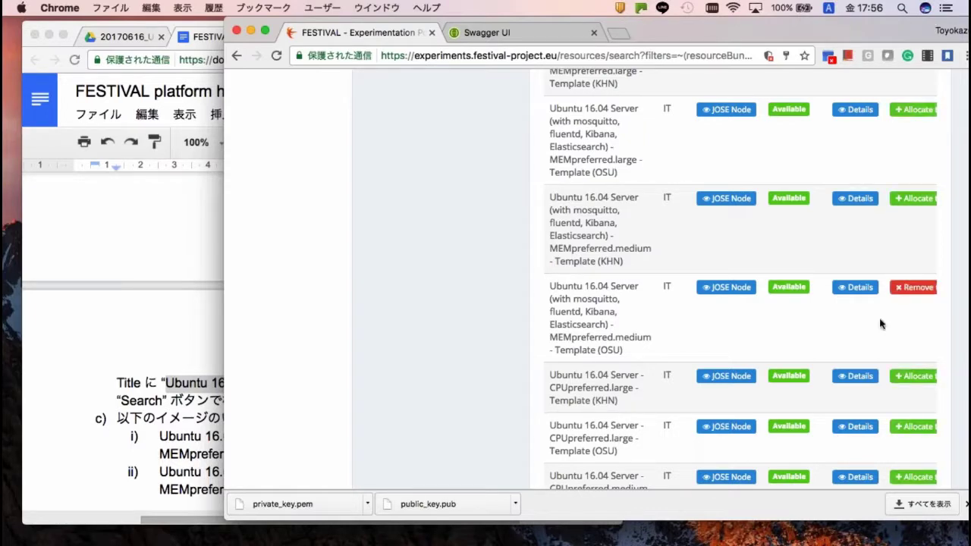
pyautogui.scroll(10, 880, 324)
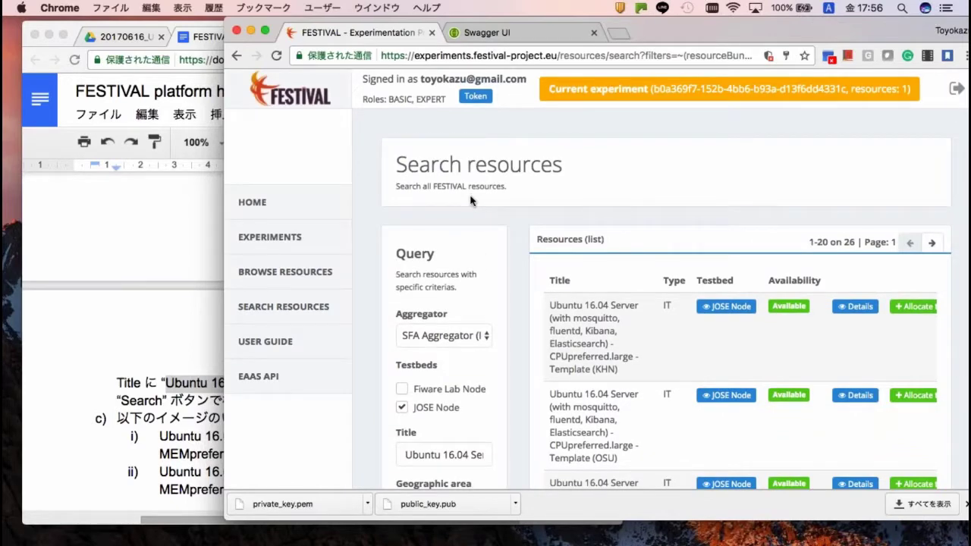
# - Read the guide's allowed VM images and its 実験の開始 instructions for starting an experiment, and return to the portal window
pyautogui.click(131, 348)
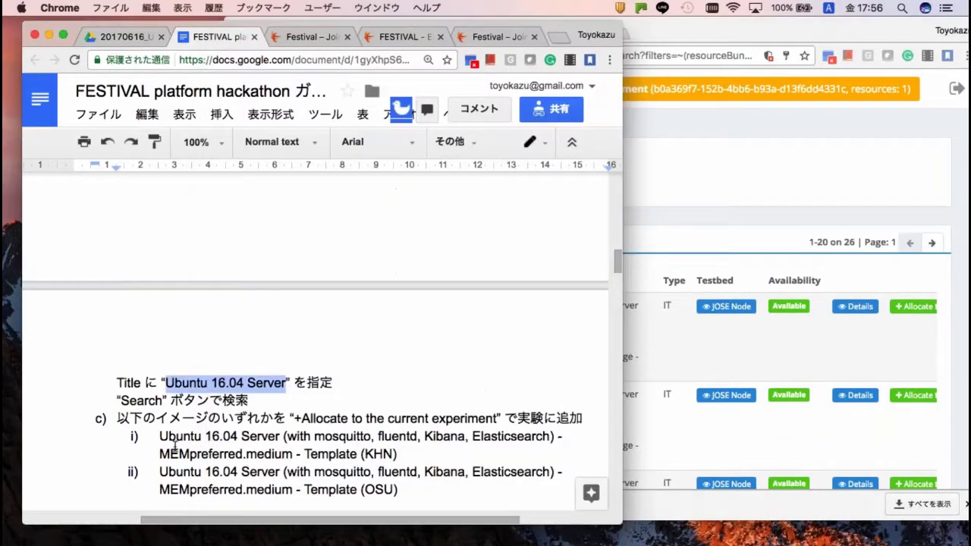
pyautogui.scroll(-2, 175, 444)
pyautogui.click(245, 385)
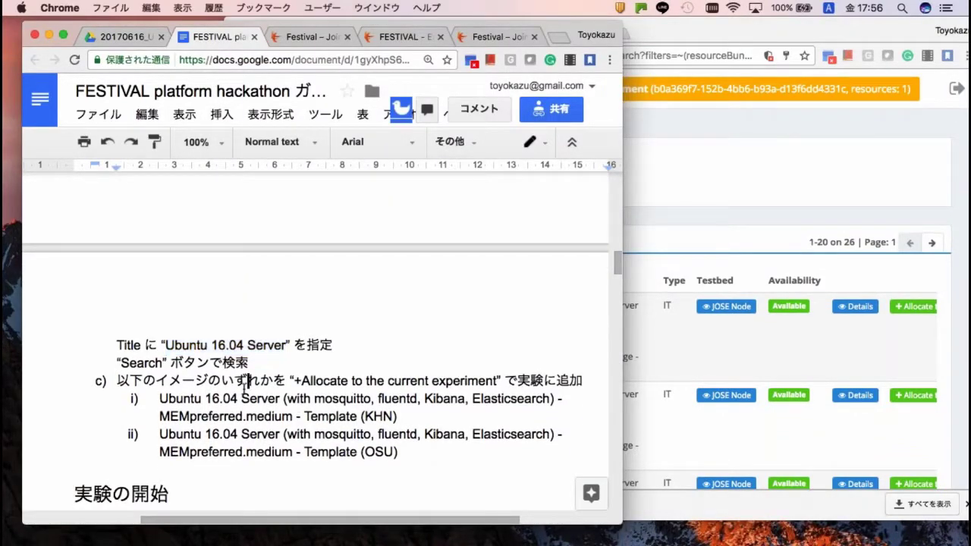
pyautogui.tripleClick(245, 385)
pyautogui.tripleClick(236, 415)
pyautogui.doubleClick(200, 451)
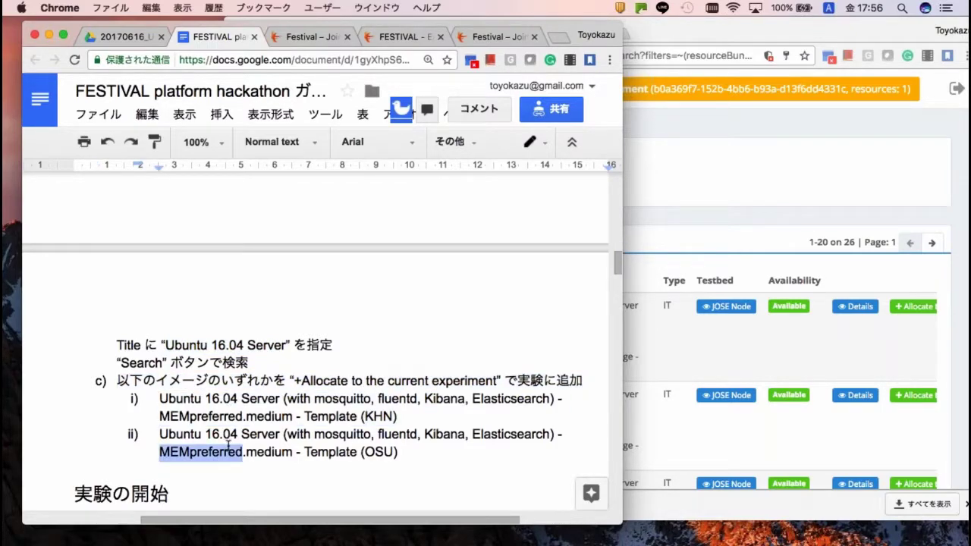
pyautogui.scroll(-3, 229, 447)
pyautogui.tripleClick(227, 446)
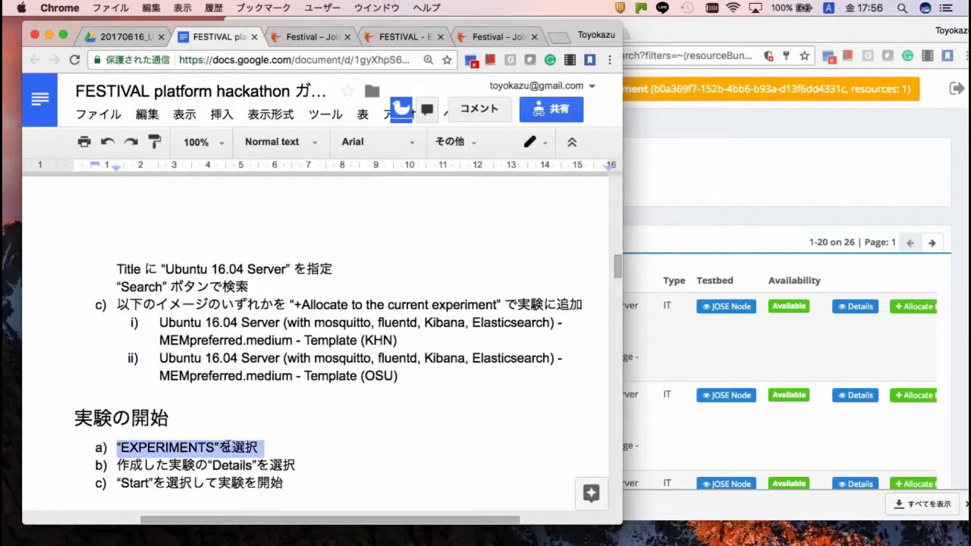
pyautogui.scroll(-2, 228, 447)
pyautogui.tripleClick(126, 368)
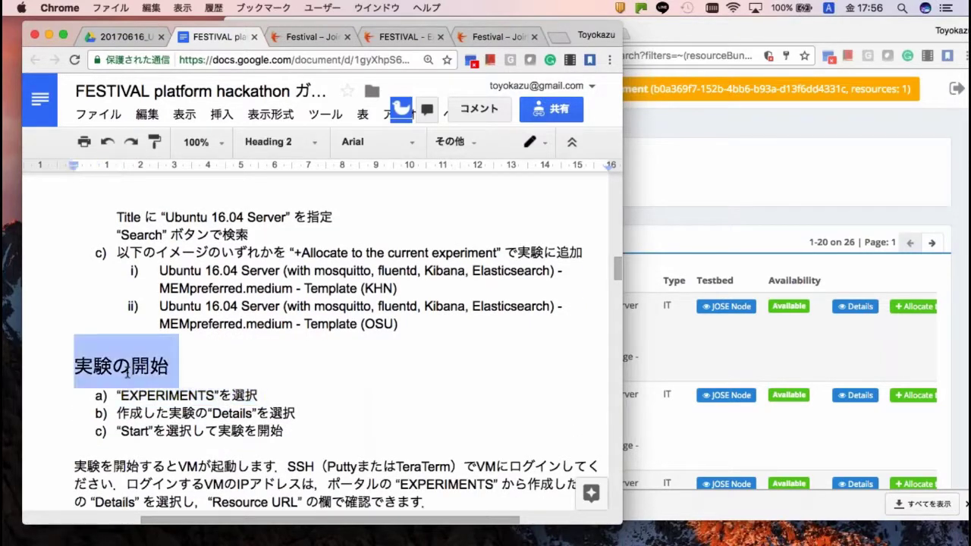
pyautogui.tripleClick(177, 453)
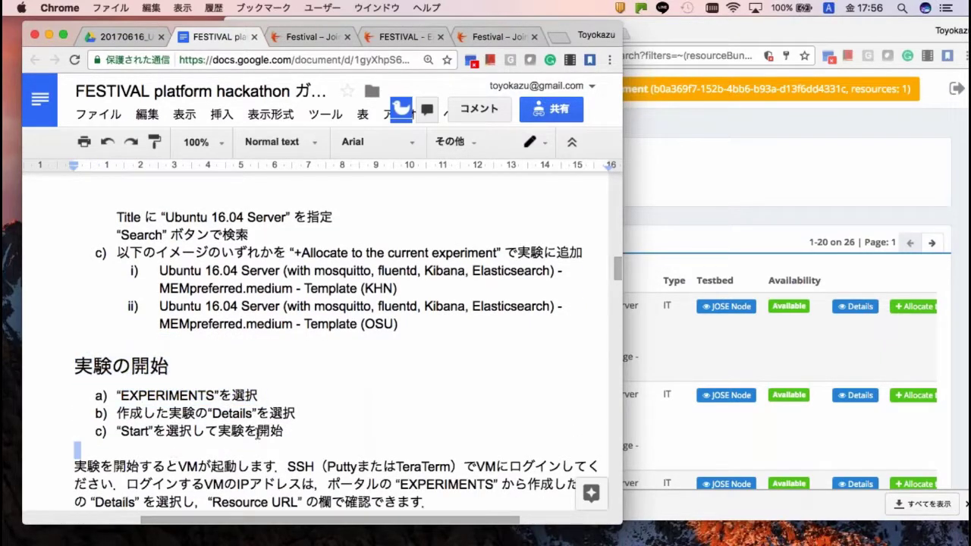
pyautogui.click(699, 220)
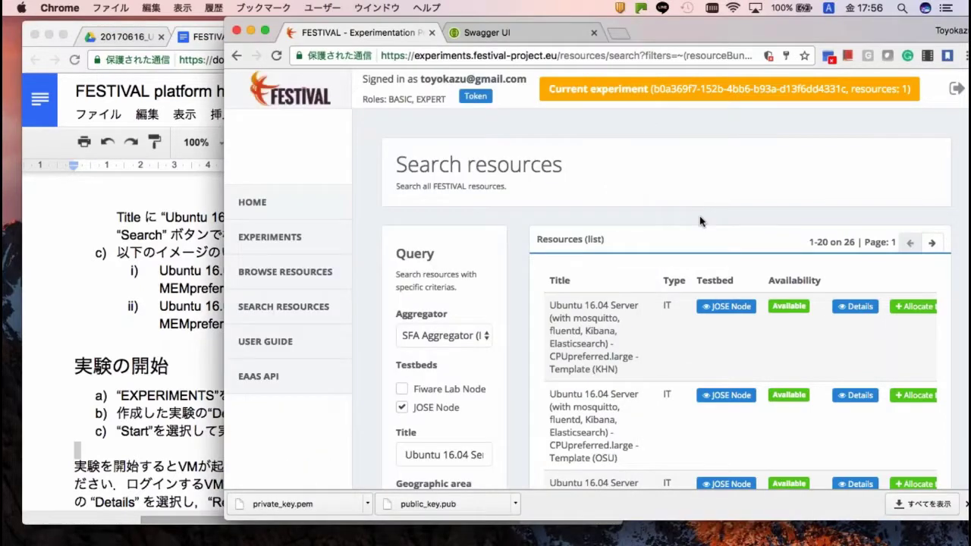
# - Open the details of U2A_experiment from the experiments list, check its assigned Ubuntu VM resource, and start the experiment
pyautogui.click(276, 236)
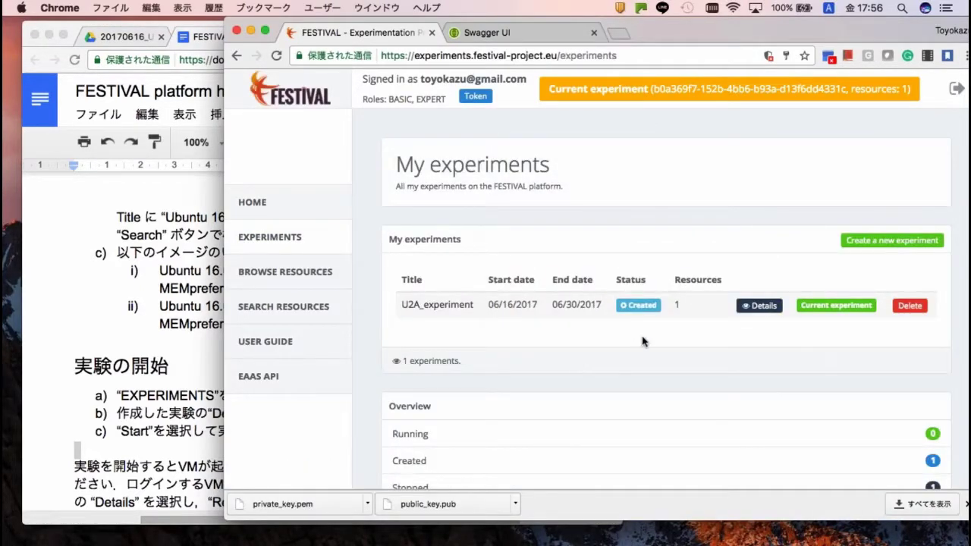
pyautogui.click(752, 306)
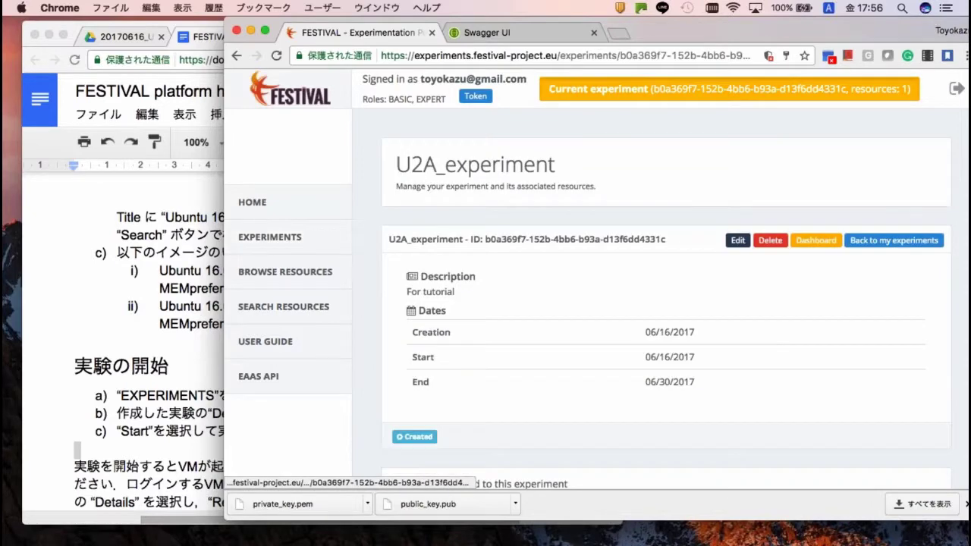
pyautogui.scroll(-2, 667, 303)
pyautogui.scroll(-5, 645, 341)
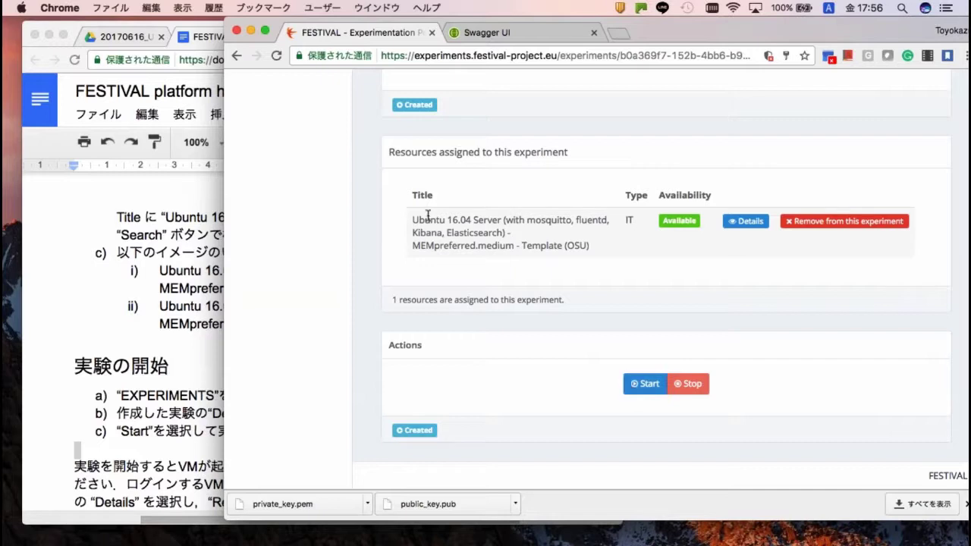
pyautogui.moveTo(416, 217); pyautogui.dragTo(602, 260)
pyautogui.click(602, 259)
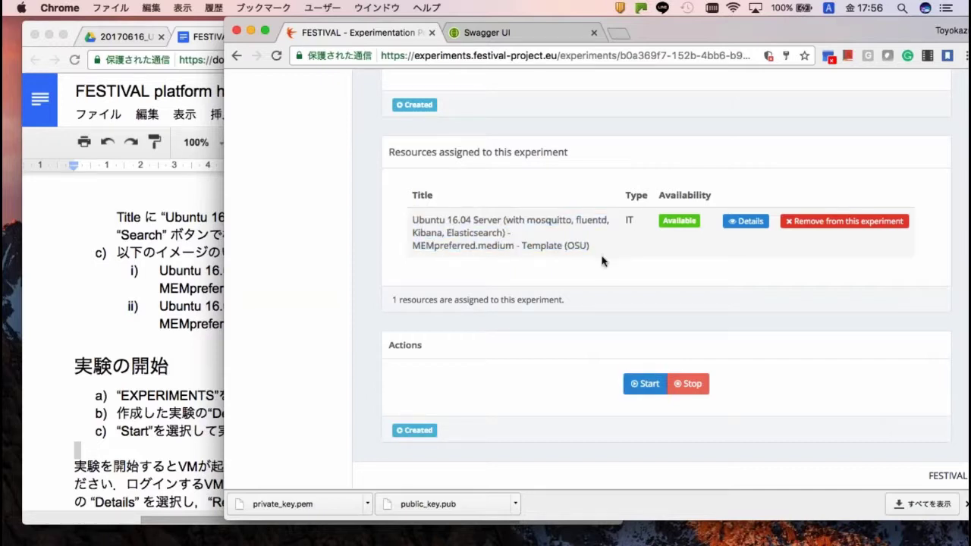
pyautogui.click(639, 388)
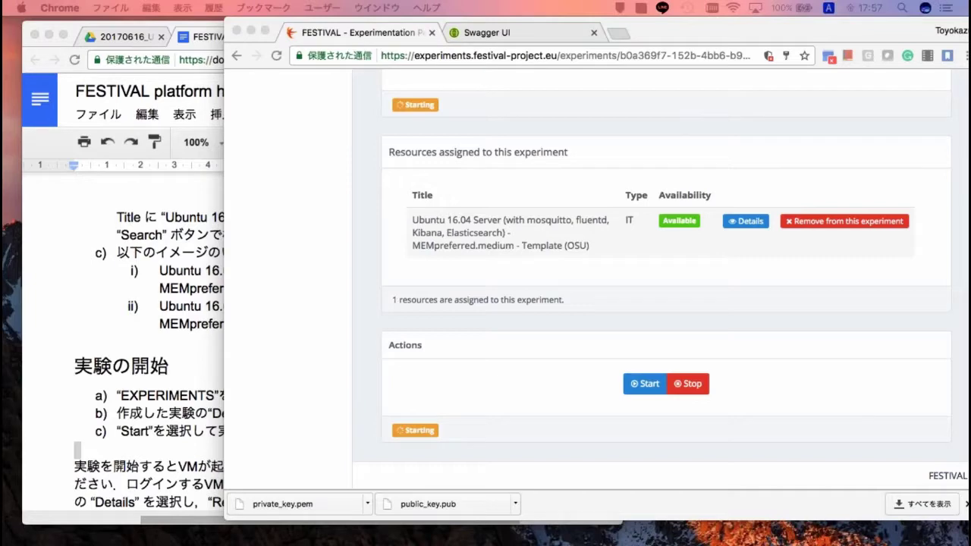
# - Return to the hackathon guide and read section 4's introduction and virtual machine diagram, down to section 4.1 on data analysis
pyautogui.click(123, 264)
pyautogui.scroll(-9, 124, 264)
pyautogui.scroll(-20, 315, 341)
pyautogui.scroll(-8, 314, 341)
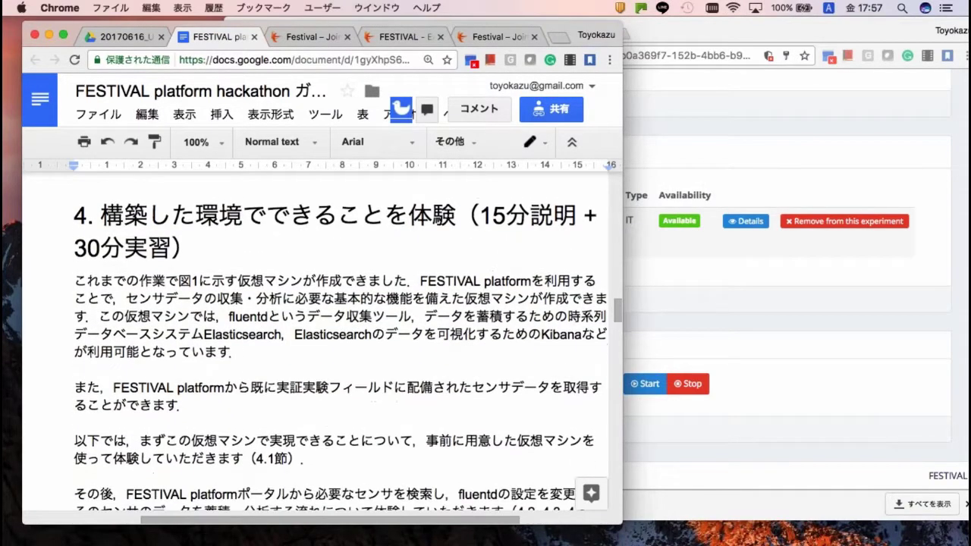
pyautogui.scroll(-1, 315, 341)
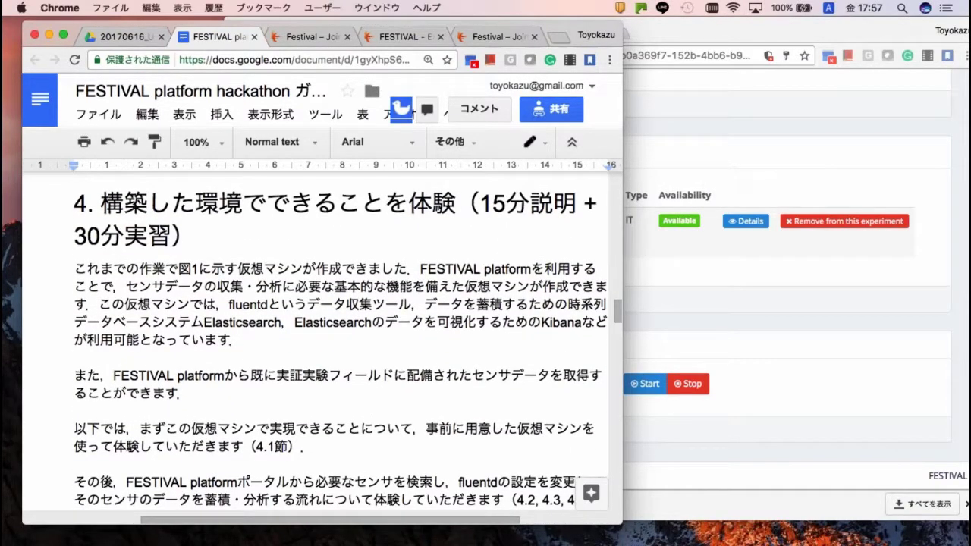
pyautogui.scroll(-2, 341, 348)
pyautogui.scroll(-10, 145, 291)
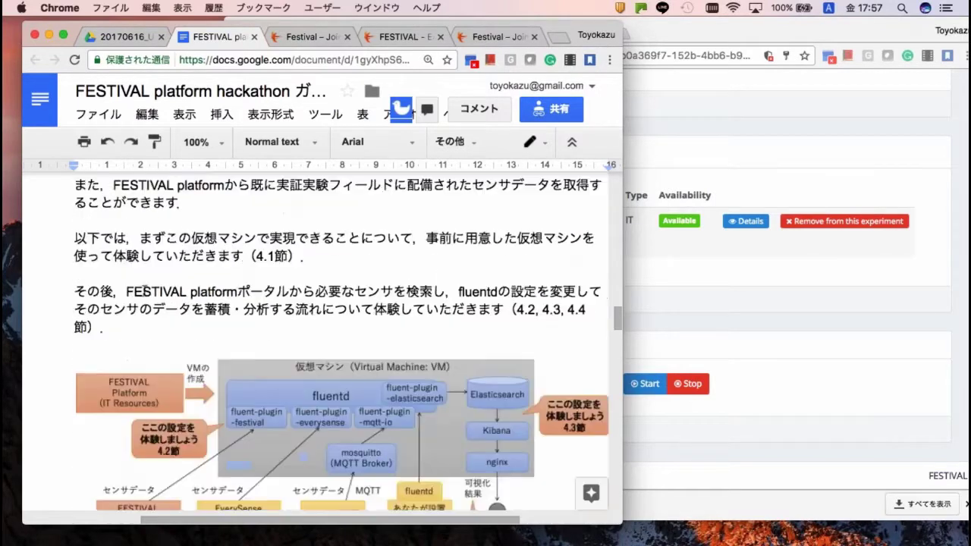
pyautogui.scroll(-1, 341, 341)
pyautogui.scroll(-1, 341, 341)
pyautogui.scroll(-15, 341, 341)
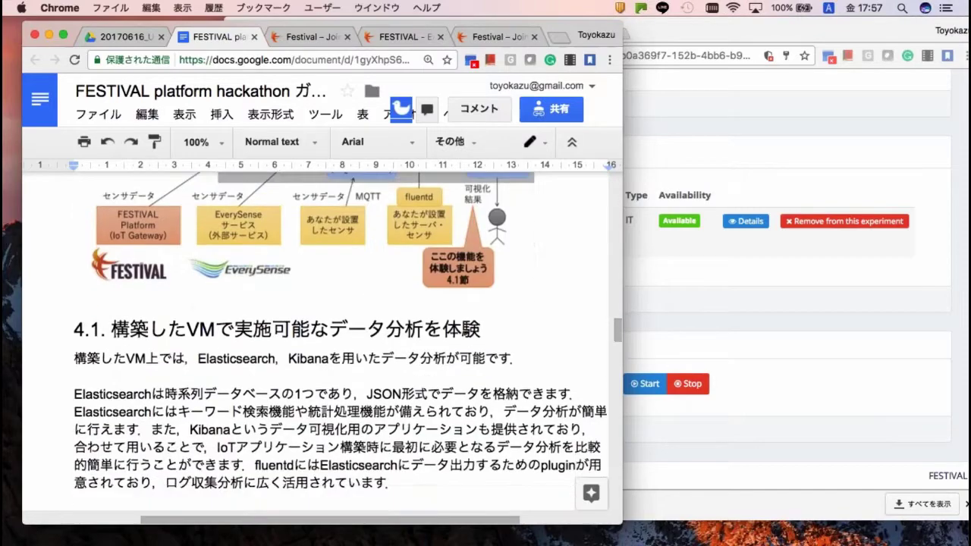
pyautogui.scroll(-7, 315, 342)
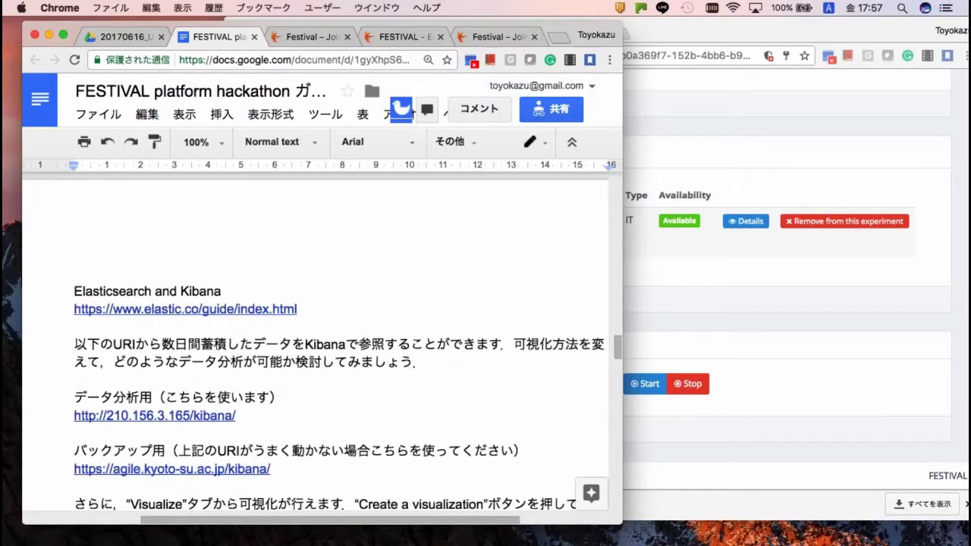
pyautogui.scroll(-1, 314, 341)
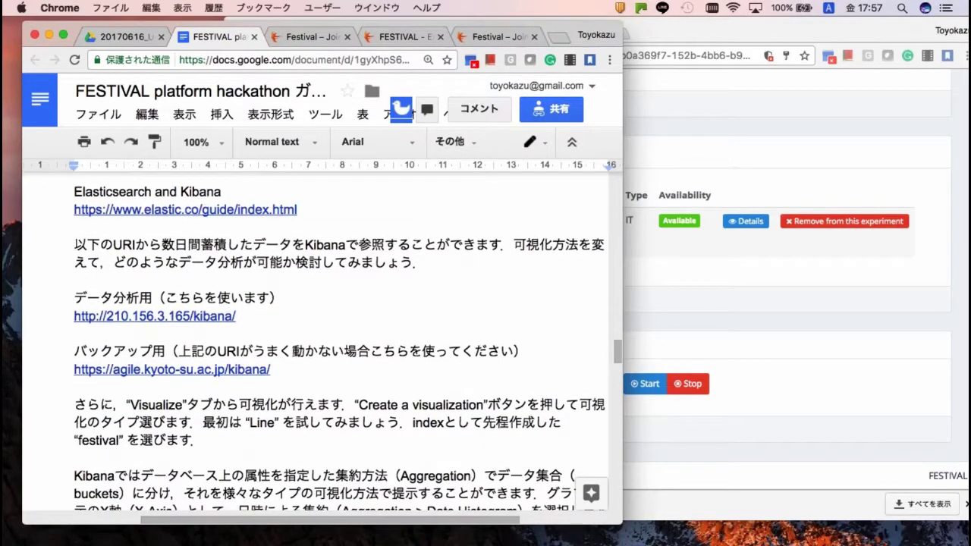
pyautogui.click(146, 317)
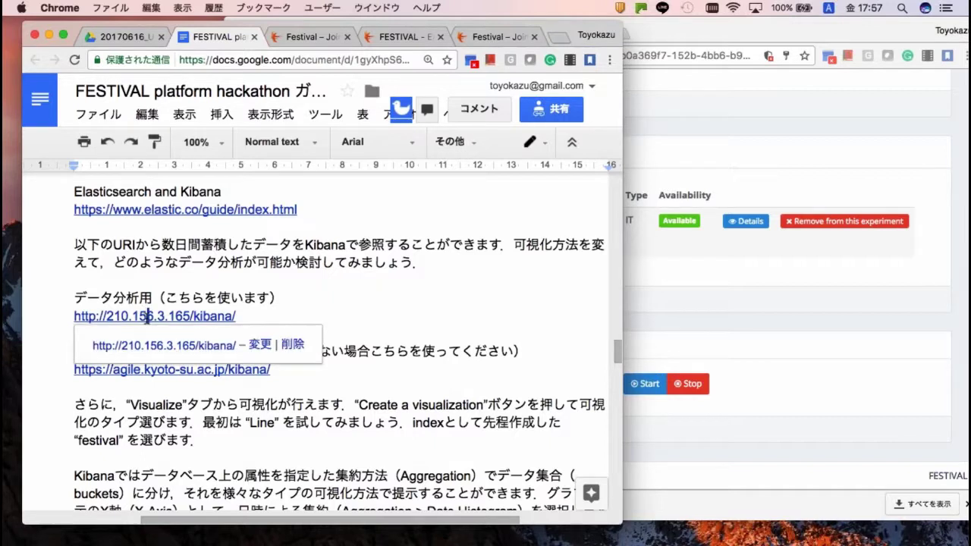
pyautogui.click(148, 350)
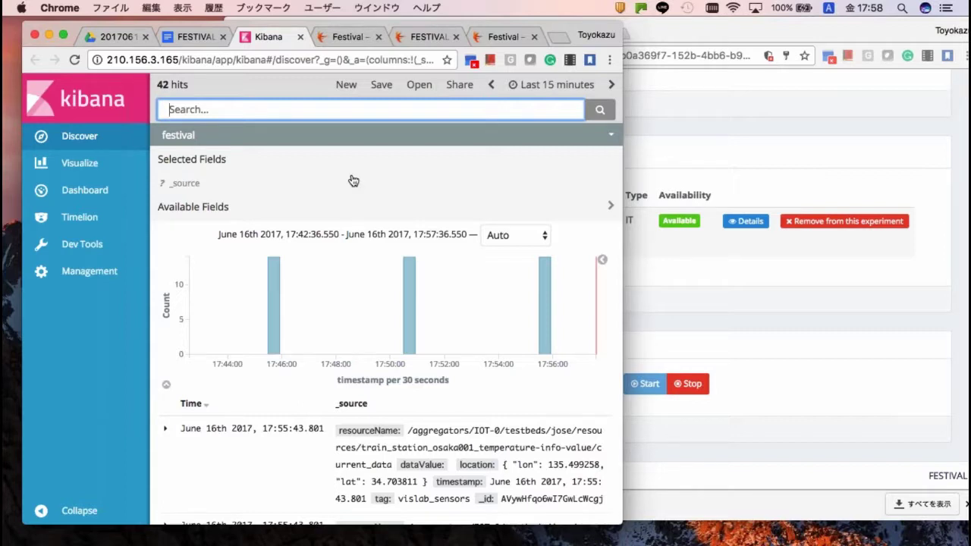
# - Expand the first festival record in Kibana's Discover view and examine its fields as a table and as JSON
pyautogui.scroll(-3, 347, 271)
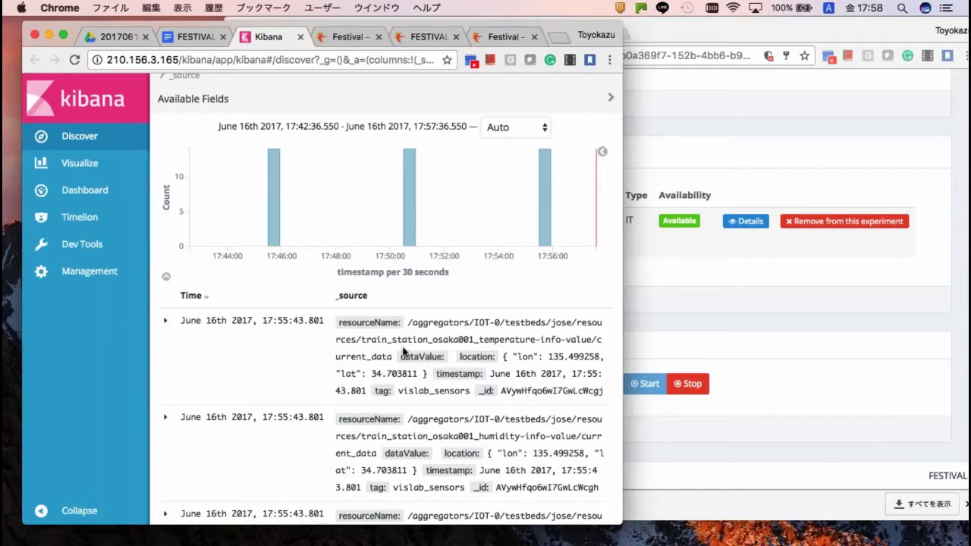
pyautogui.click(164, 322)
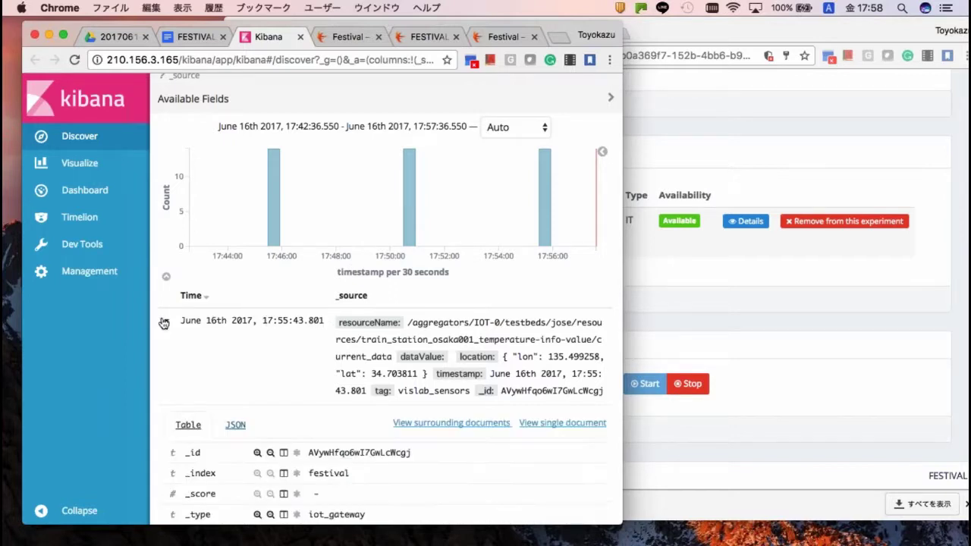
pyautogui.scroll(-7, 213, 388)
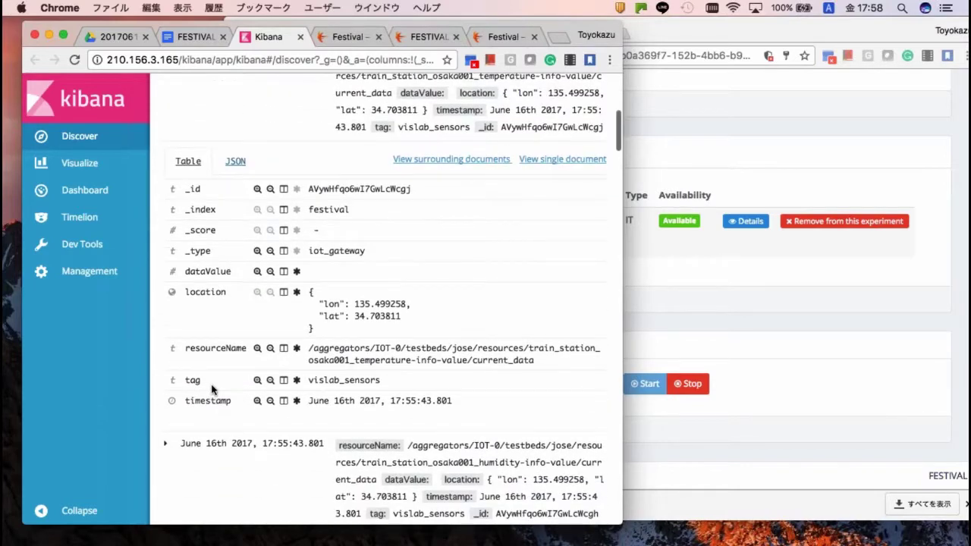
pyautogui.click(235, 160)
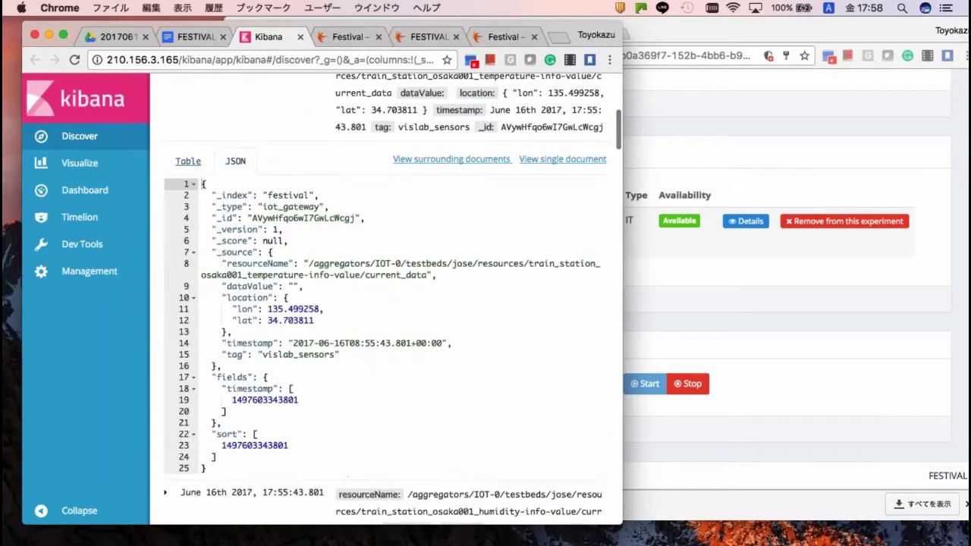
pyautogui.scroll(1, 250, 274)
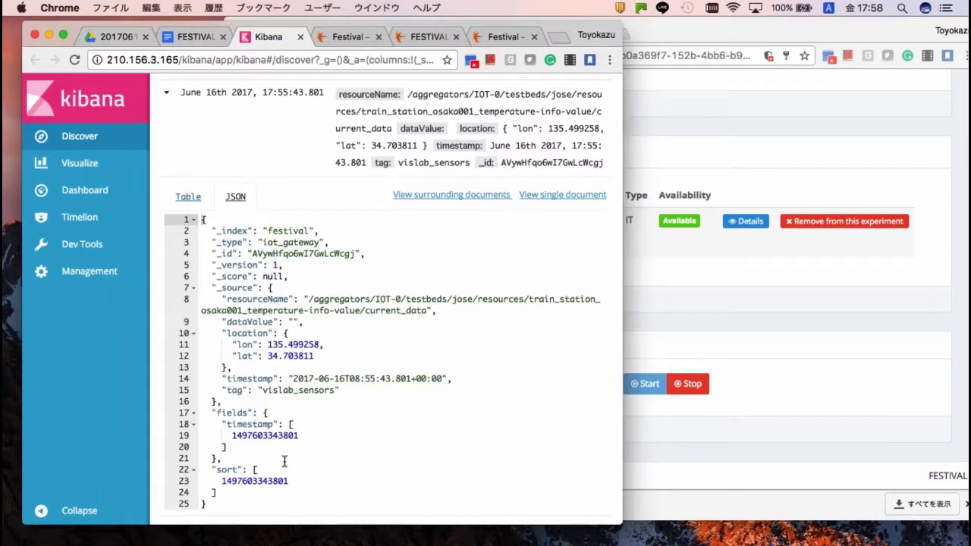
pyautogui.scroll(-1, 284, 461)
pyautogui.scroll(1, 285, 461)
pyautogui.scroll(1, 269, 378)
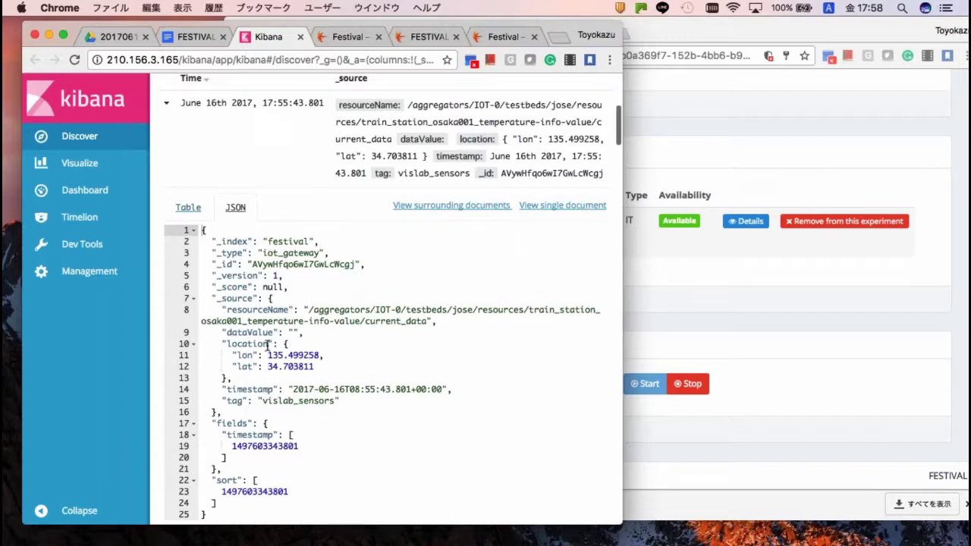
pyautogui.click(189, 208)
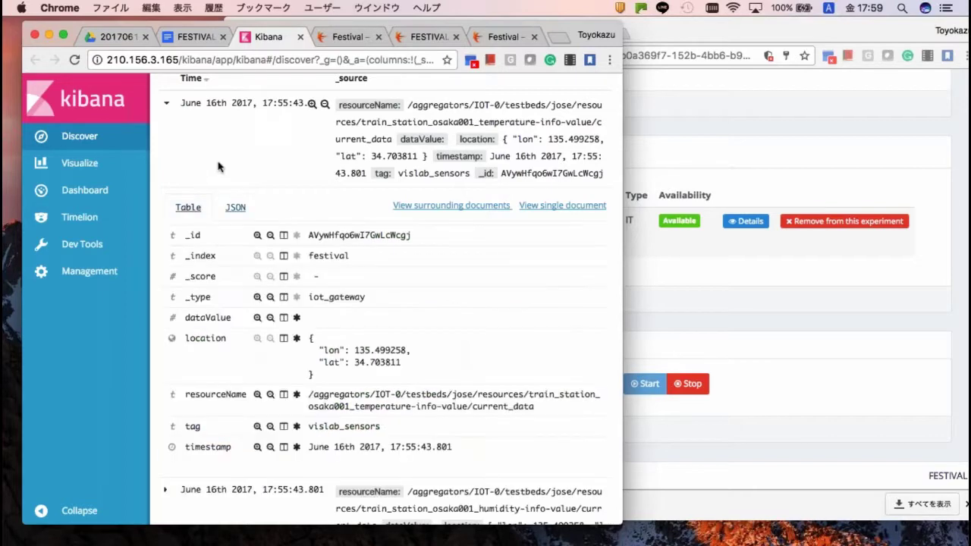
# - Create a new Line visualization in Kibana using the festival index as its search source
pyautogui.scroll(5, 218, 167)
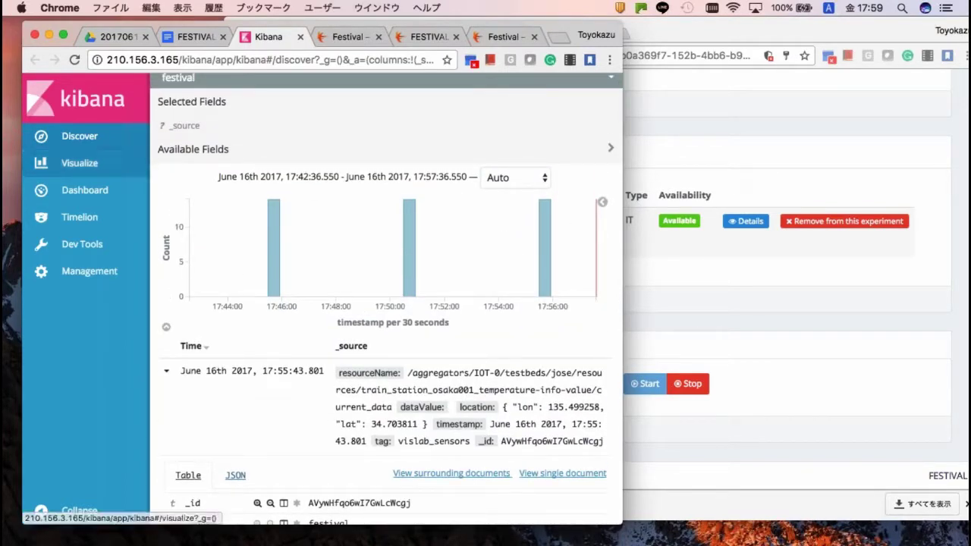
pyautogui.click(97, 165)
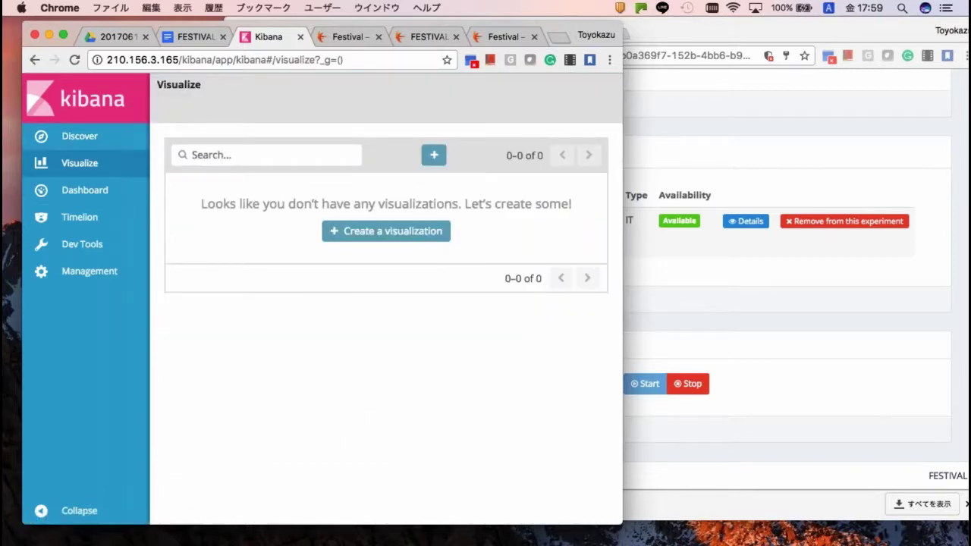
pyautogui.click(368, 240)
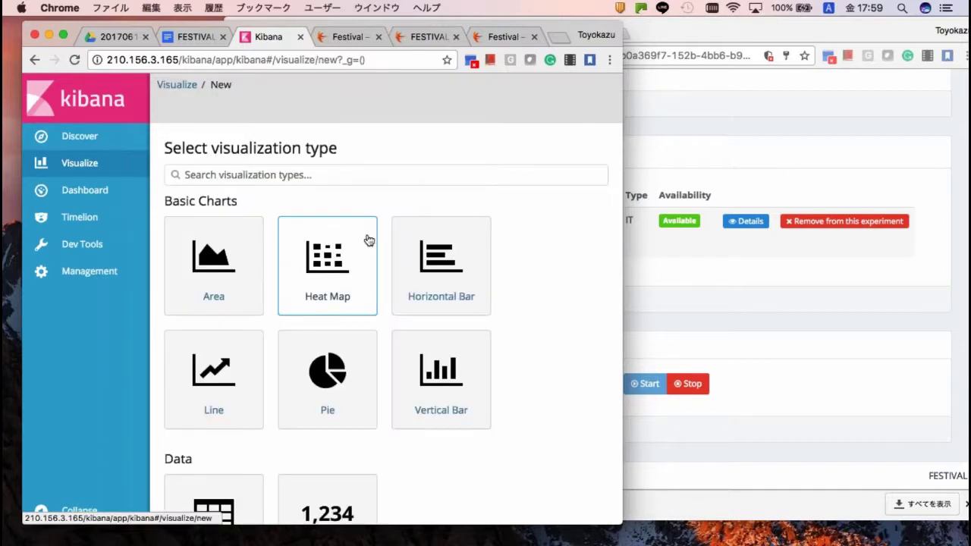
pyautogui.scroll(-1, 368, 241)
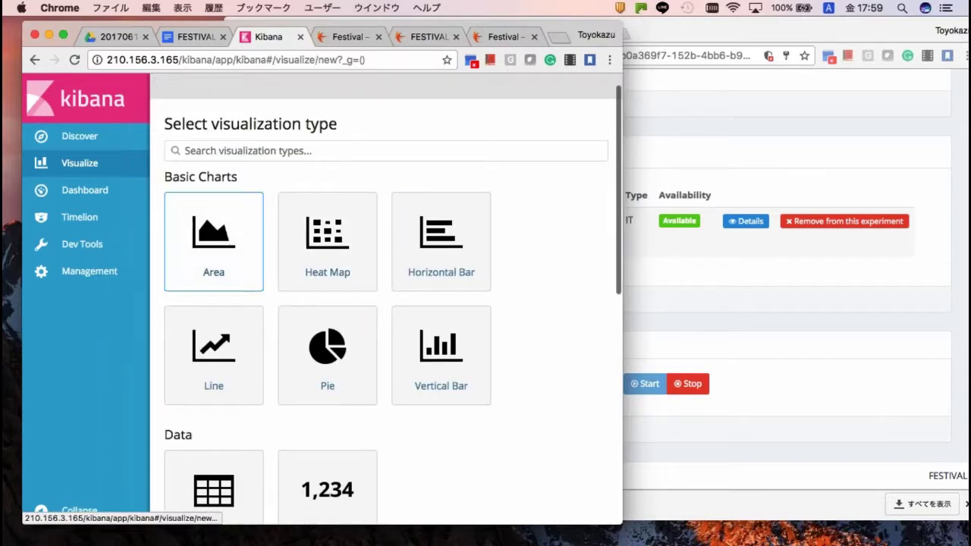
pyautogui.scroll(-6, 327, 357)
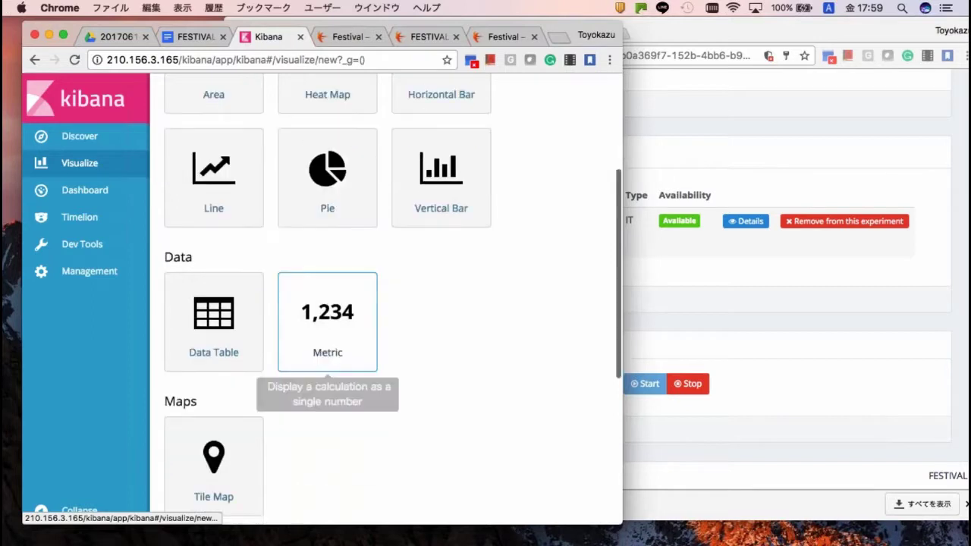
pyautogui.scroll(4, 214, 266)
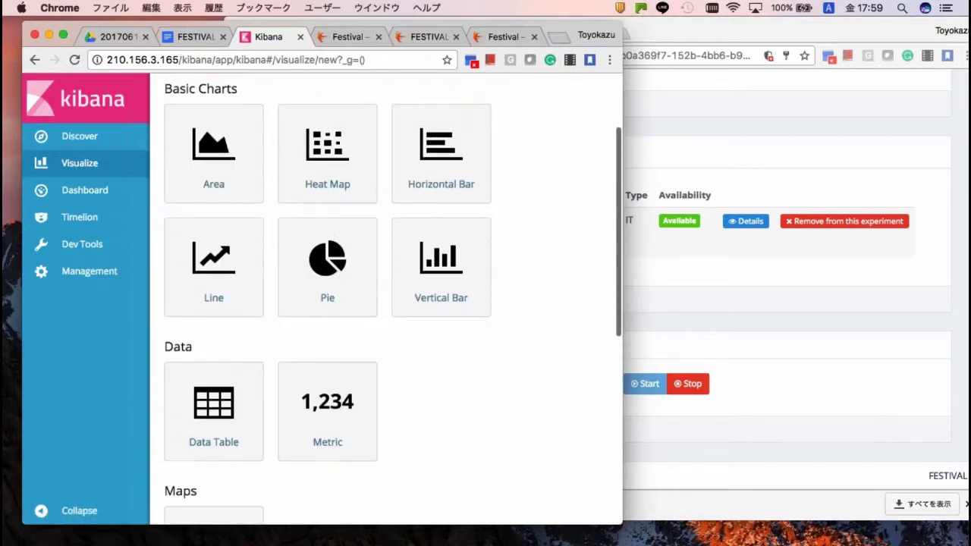
pyautogui.click(214, 265)
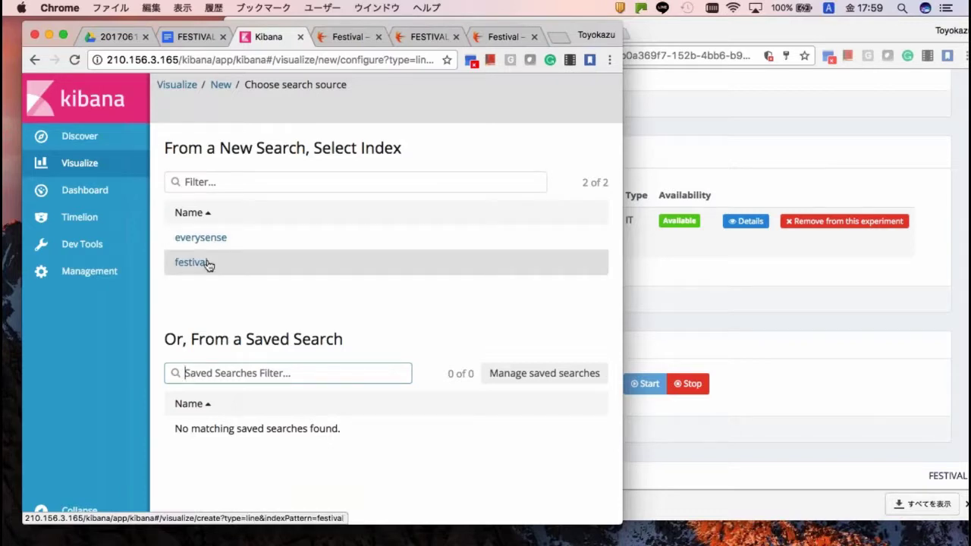
pyautogui.click(210, 264)
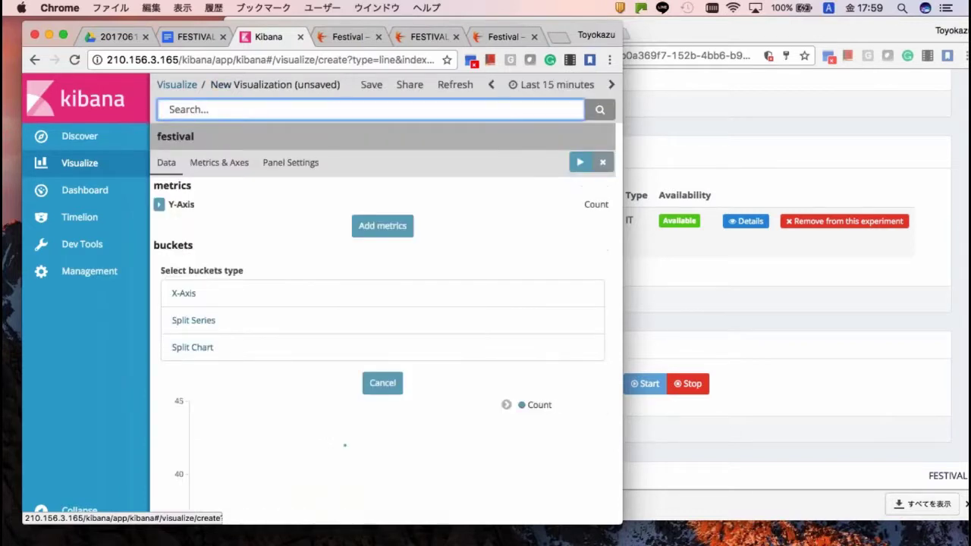
# - Add an X-Axis bucket to the line chart with the Date Histogram aggregation
pyautogui.scroll(-3, 379, 248)
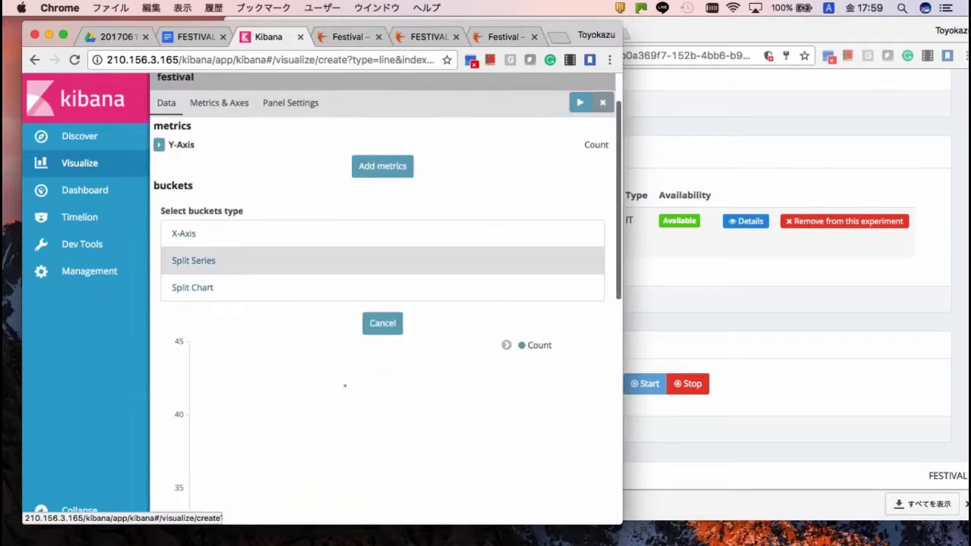
pyautogui.scroll(2, 201, 256)
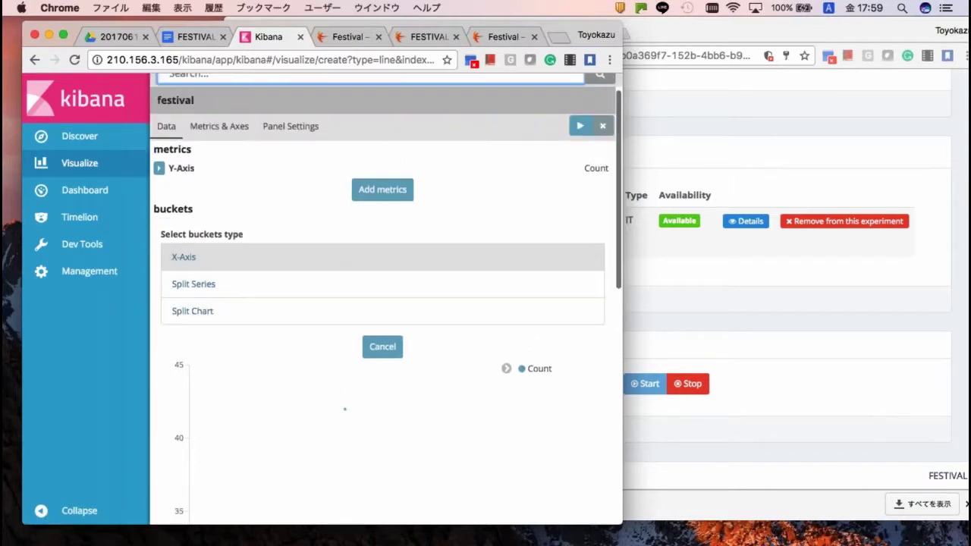
pyautogui.click(199, 258)
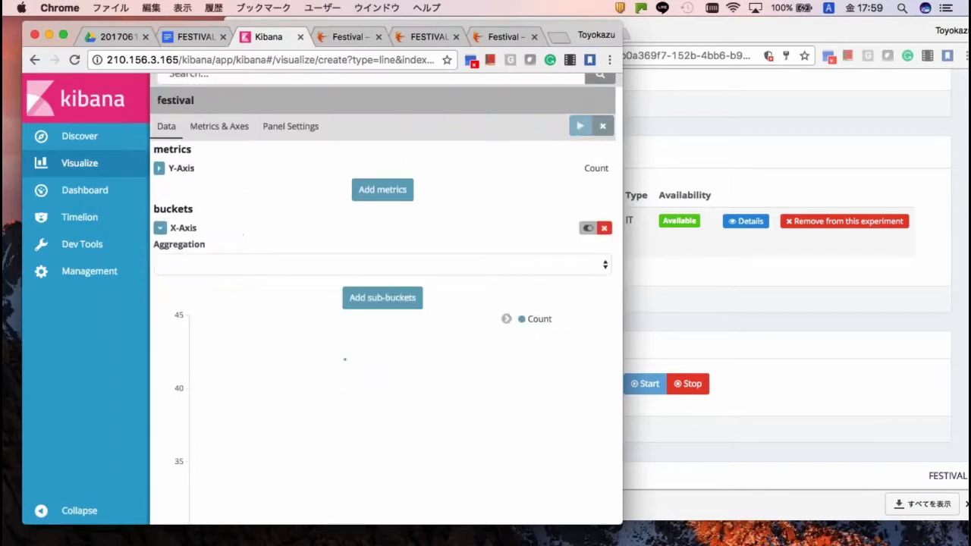
pyautogui.click(198, 265)
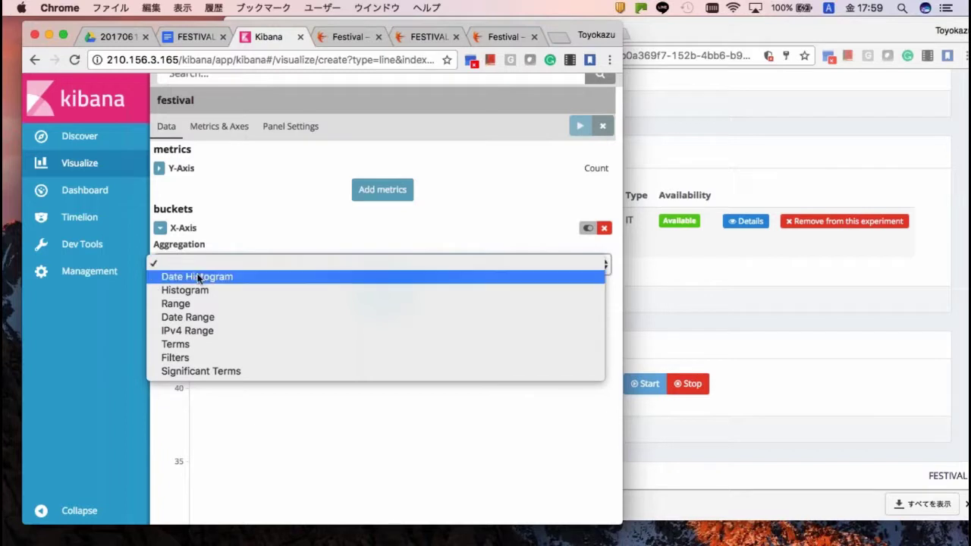
pyautogui.click(197, 279)
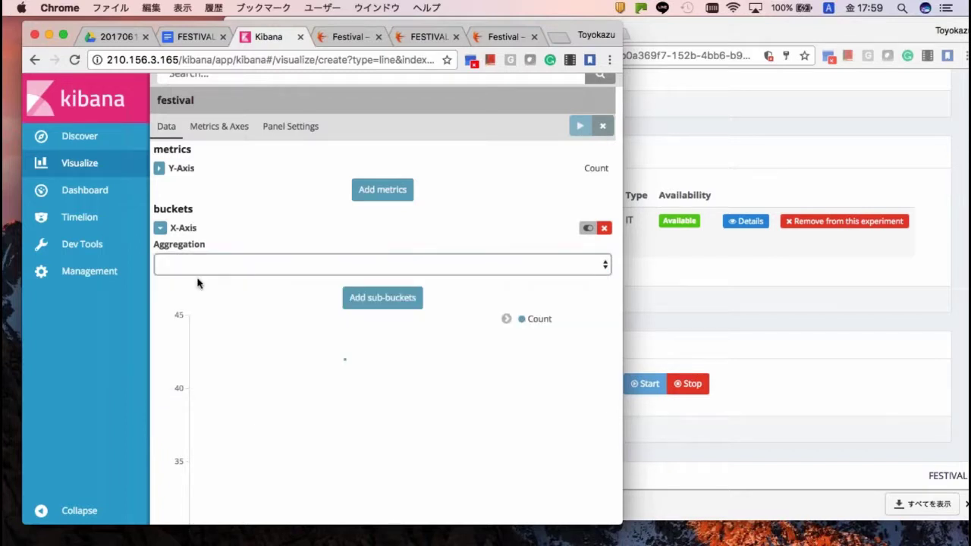
# - Add a Split Series sub-bucket to the line chart with the Terms aggregation on the resourceName field
pyautogui.scroll(-3, 198, 283)
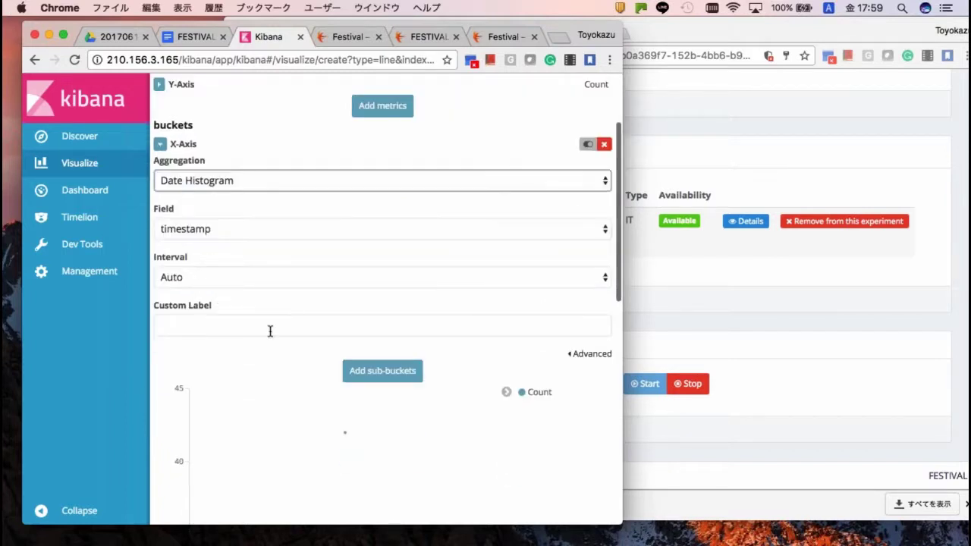
pyautogui.click(372, 371)
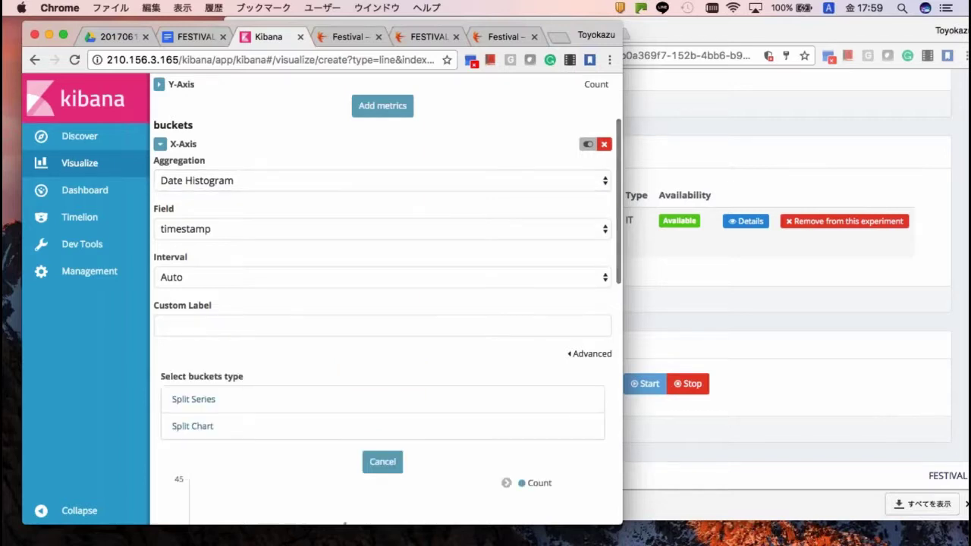
pyautogui.scroll(-1, 286, 376)
pyautogui.click(279, 379)
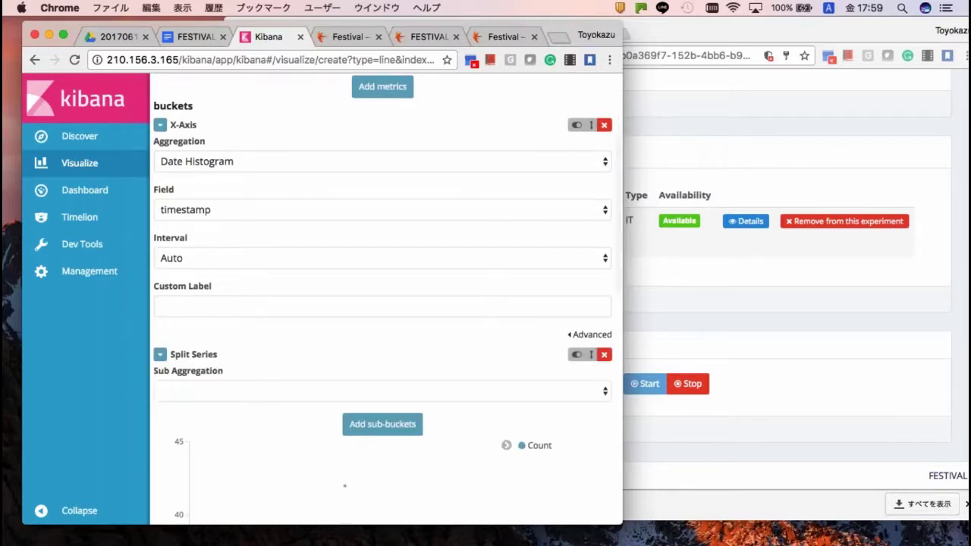
pyautogui.click(266, 392)
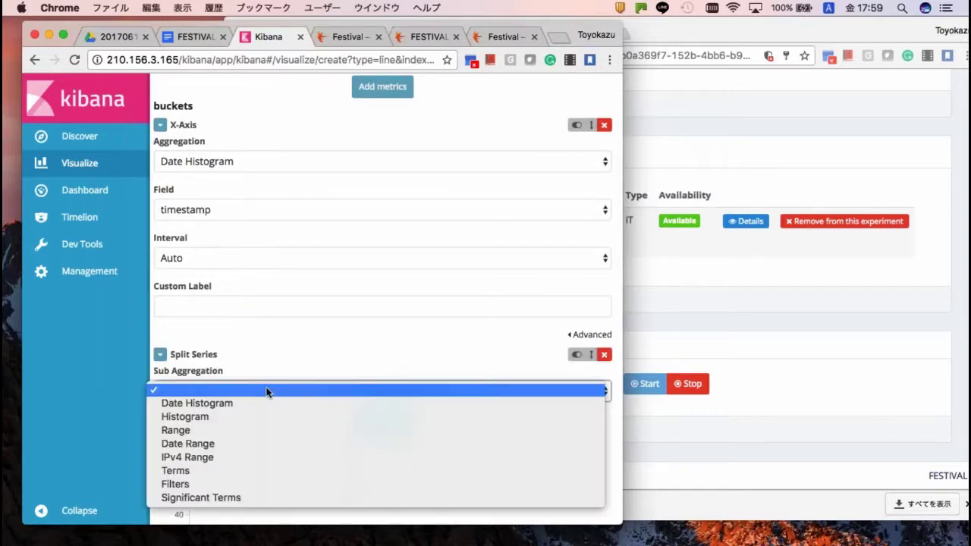
pyautogui.click(251, 470)
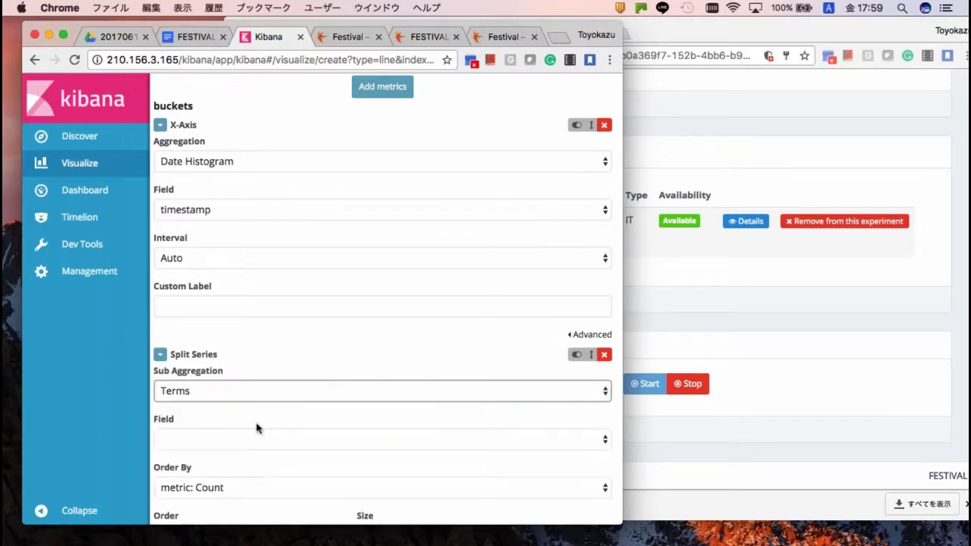
pyautogui.scroll(-3, 255, 427)
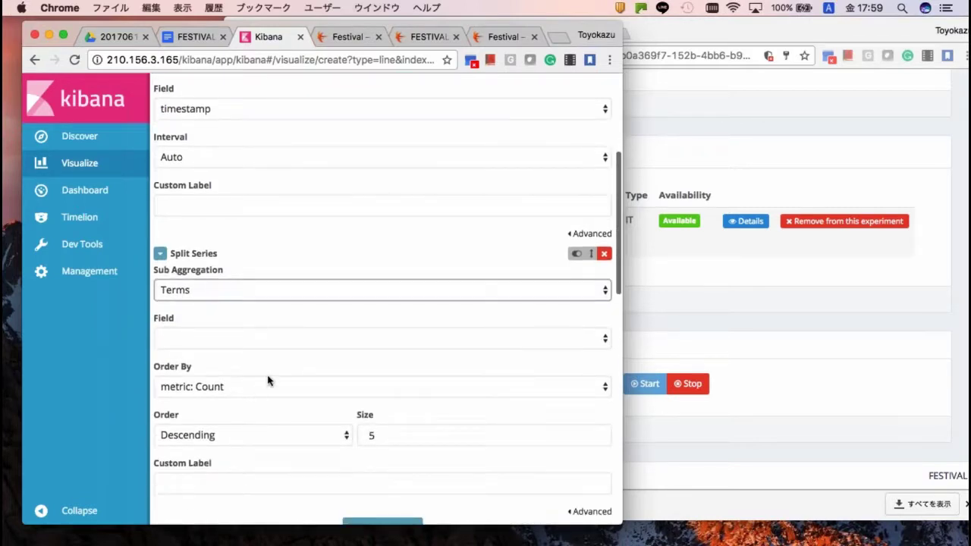
pyautogui.click(252, 338)
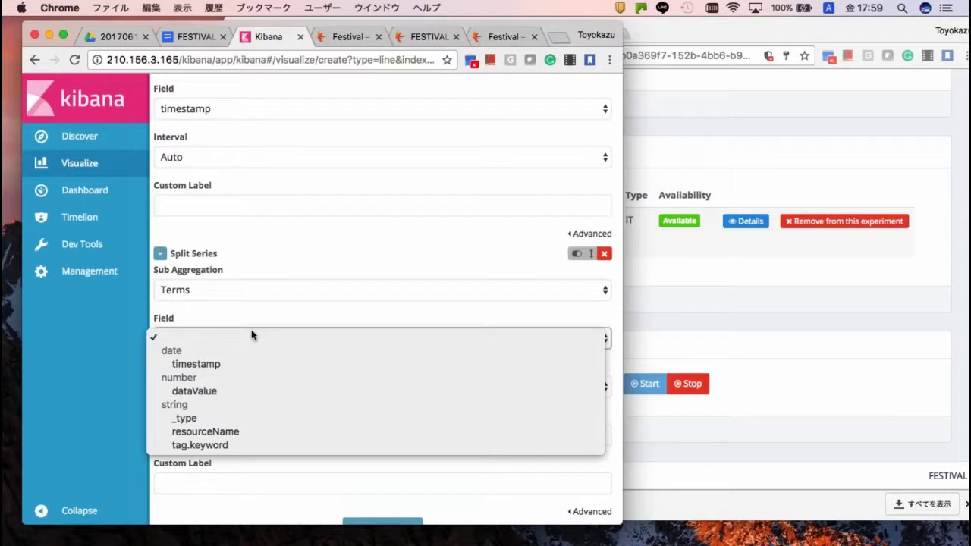
pyautogui.click(239, 429)
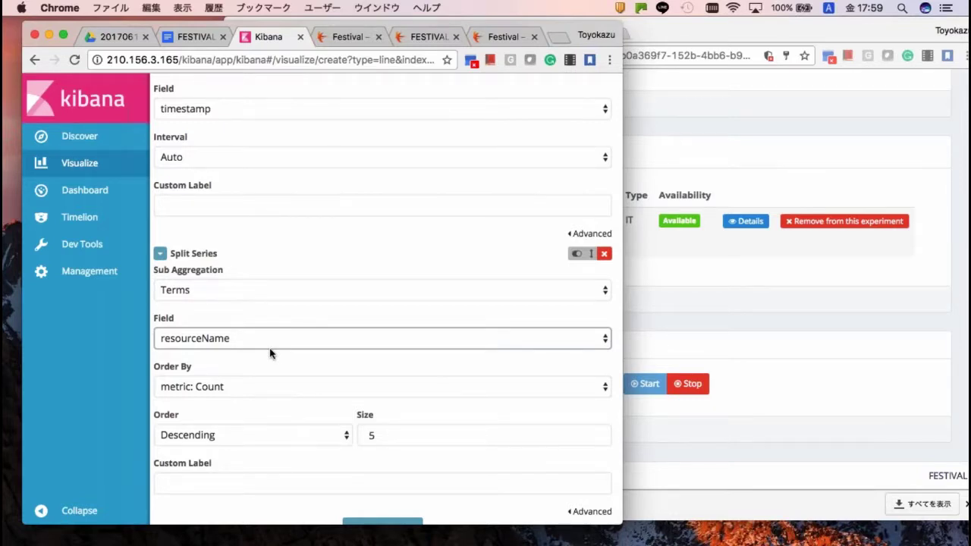
pyautogui.scroll(-1, 297, 318)
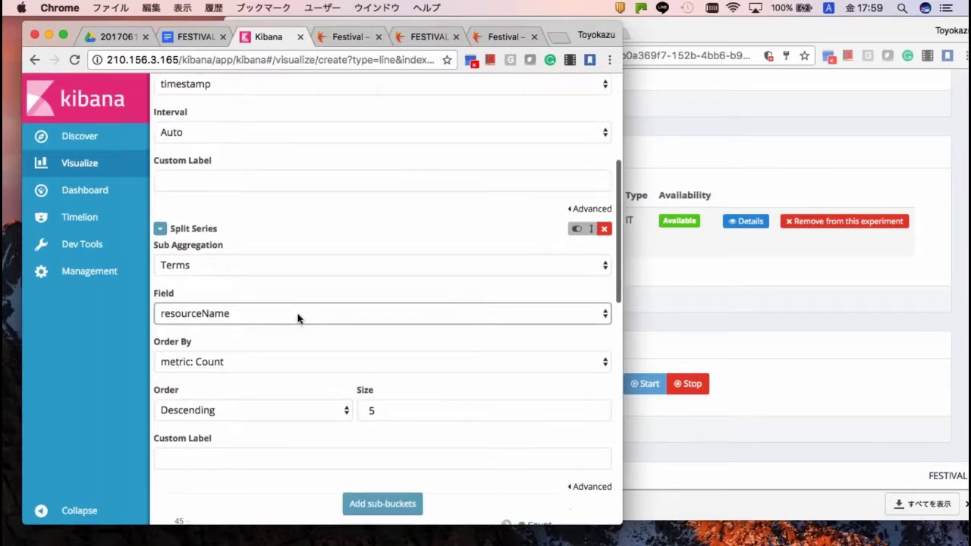
# - Set the Y-Axis metric to the Average of the dataValue field and apply the changes to the chart
pyautogui.scroll(10, 260, 328)
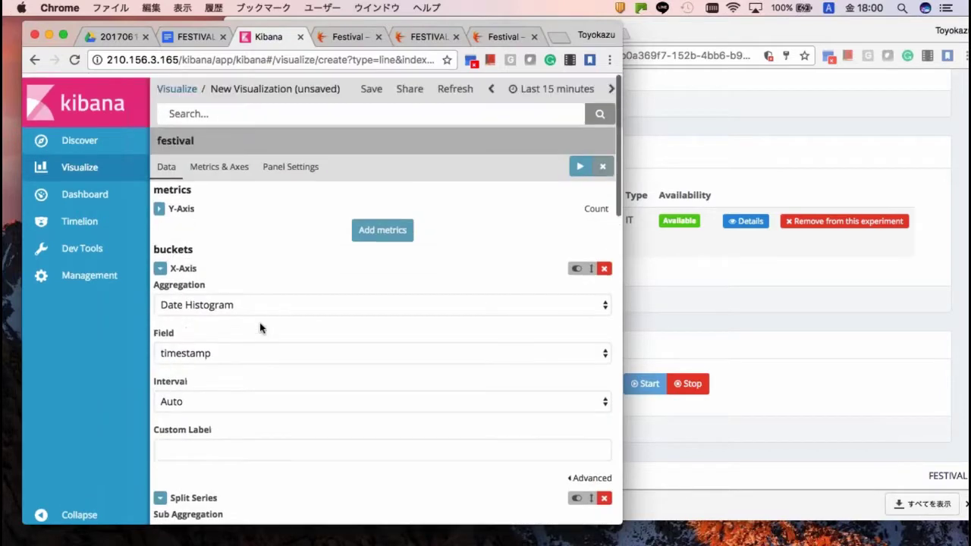
pyautogui.click(160, 204)
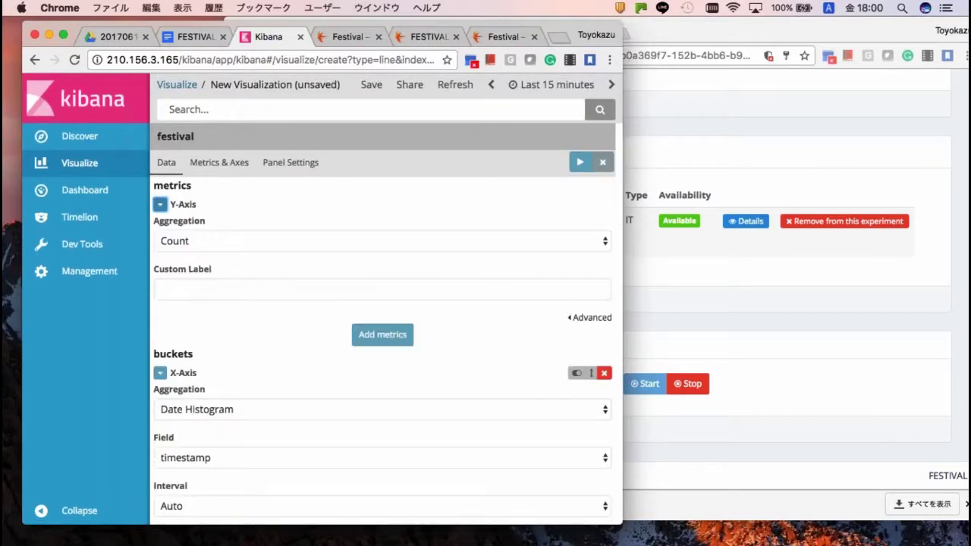
pyautogui.click(199, 241)
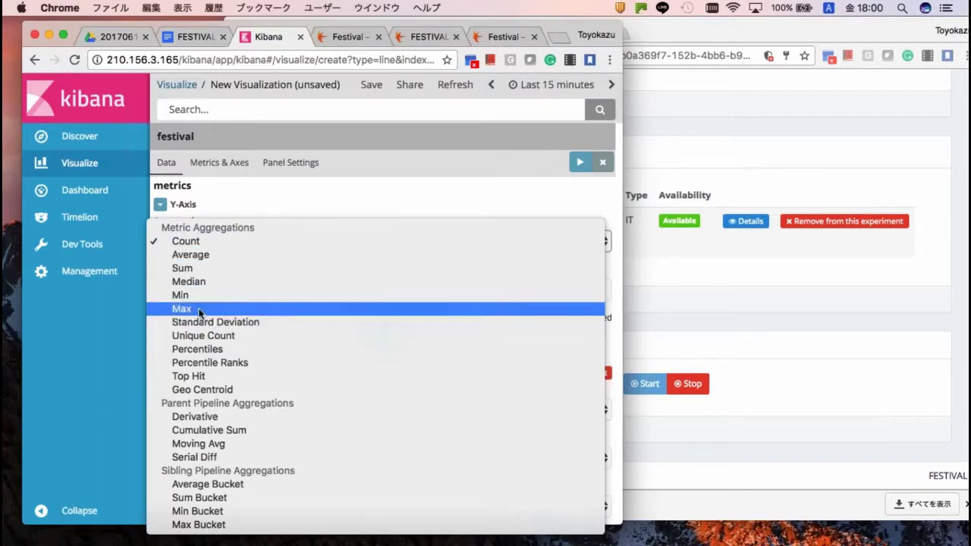
pyautogui.click(204, 241)
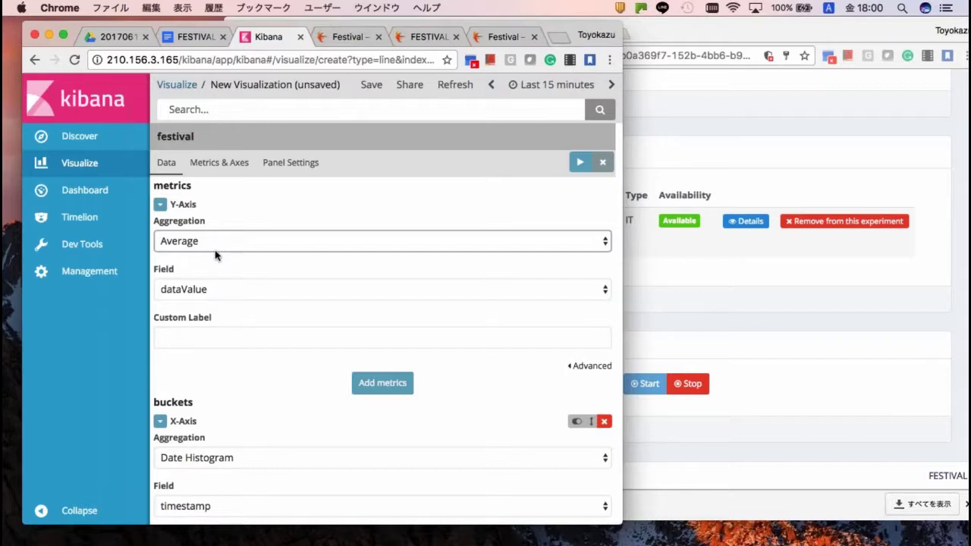
pyautogui.click(236, 289)
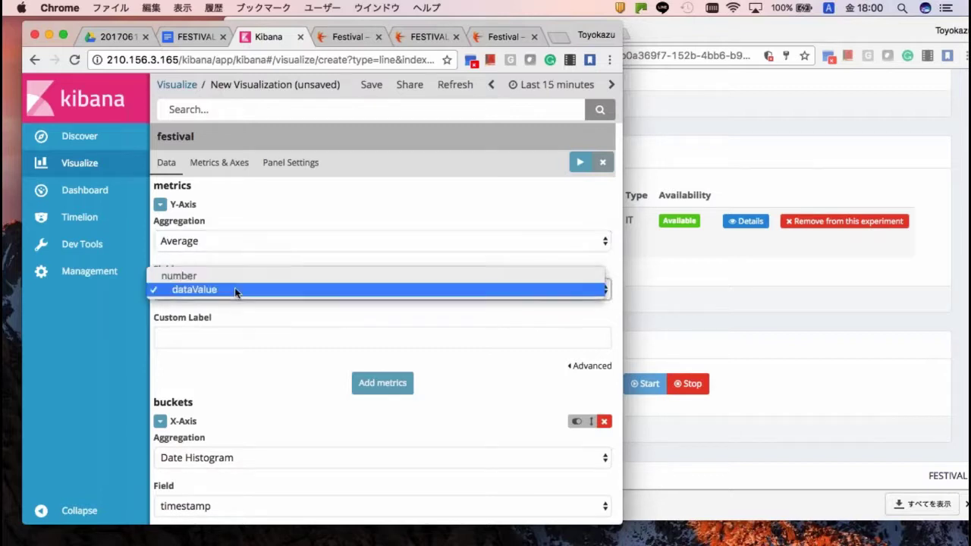
pyautogui.click(234, 289)
pyautogui.scroll(-1, 307, 366)
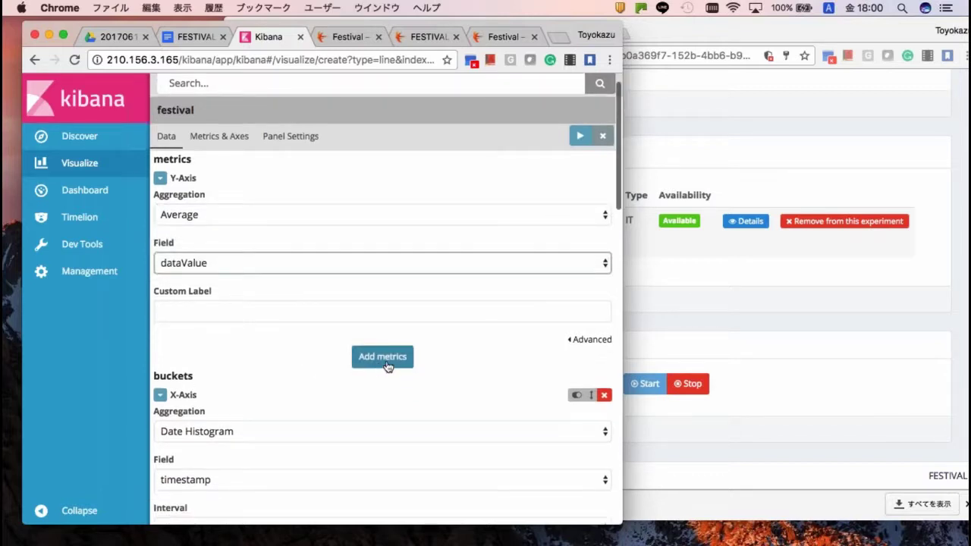
pyautogui.scroll(-1, 430, 391)
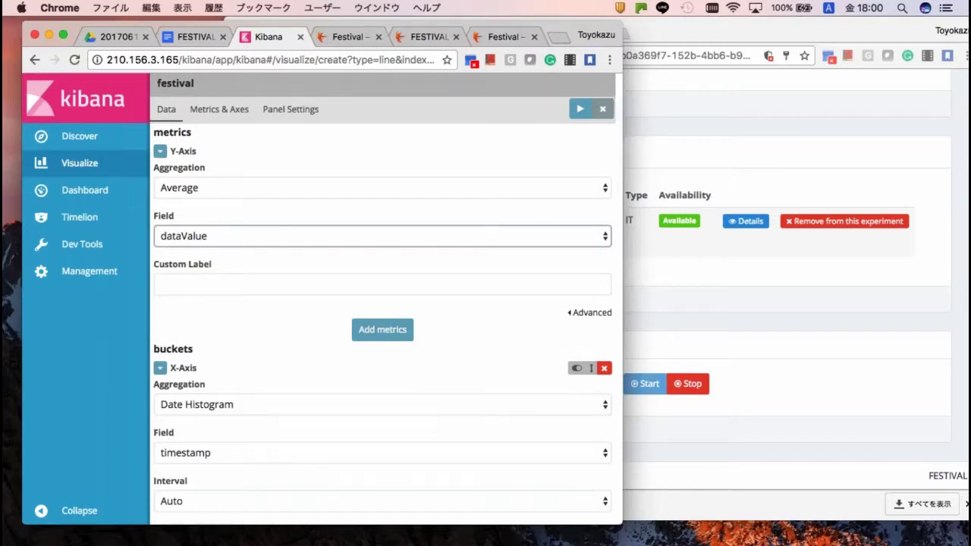
pyautogui.scroll(2, 553, 195)
pyautogui.click(580, 162)
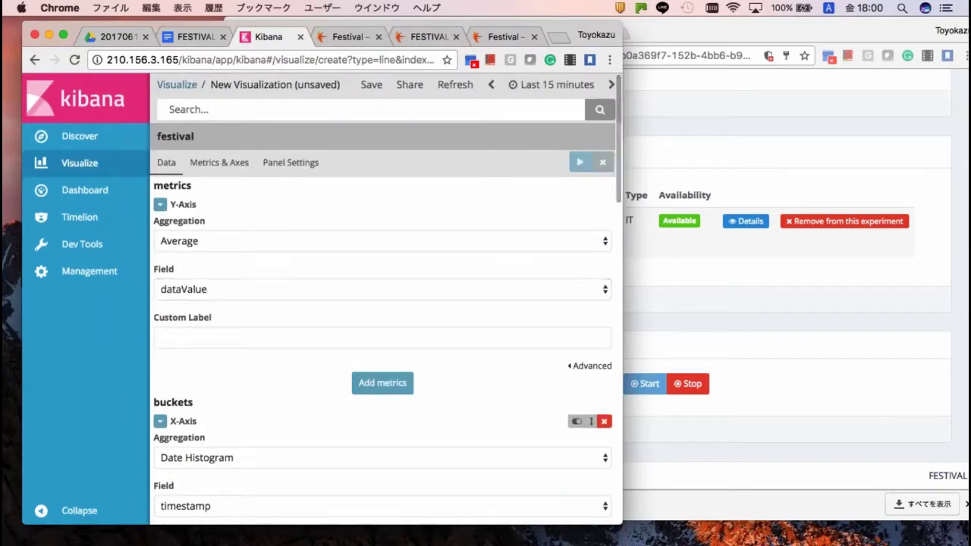
# - Examine the plotted sensor lines down to the time axis and widen the browser window to view the chart beside its settings
pyautogui.scroll(-20, 494, 229)
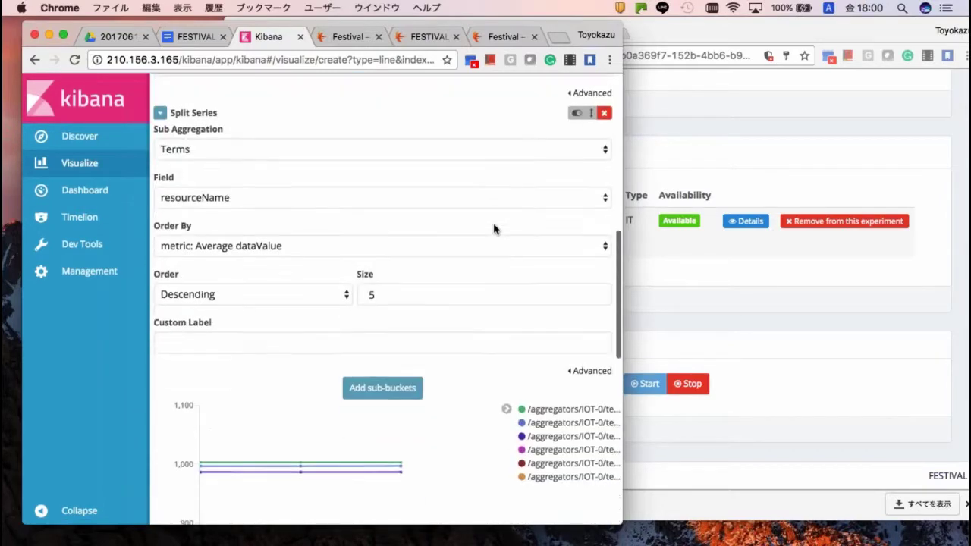
pyautogui.scroll(-3, 564, 269)
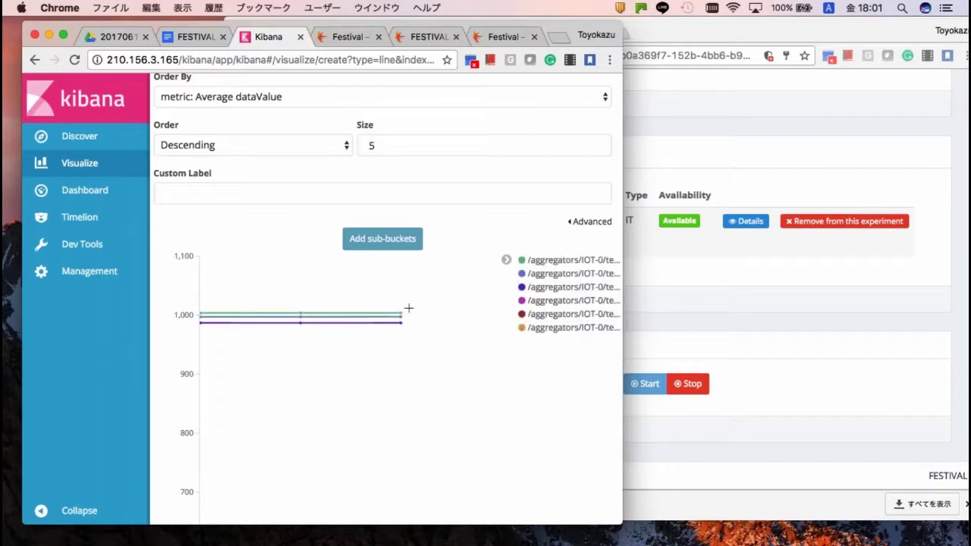
pyautogui.scroll(-10, 408, 308)
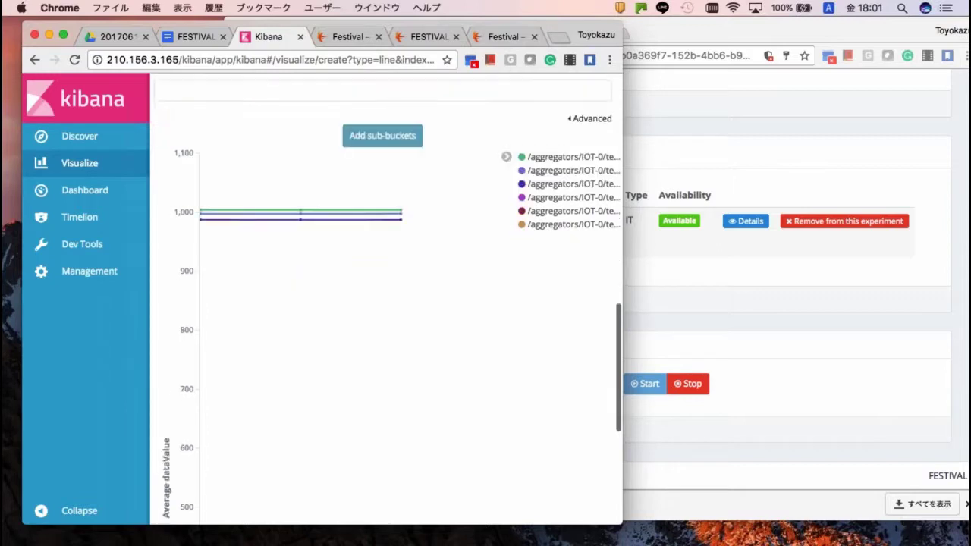
pyautogui.scroll(-2, 251, 399)
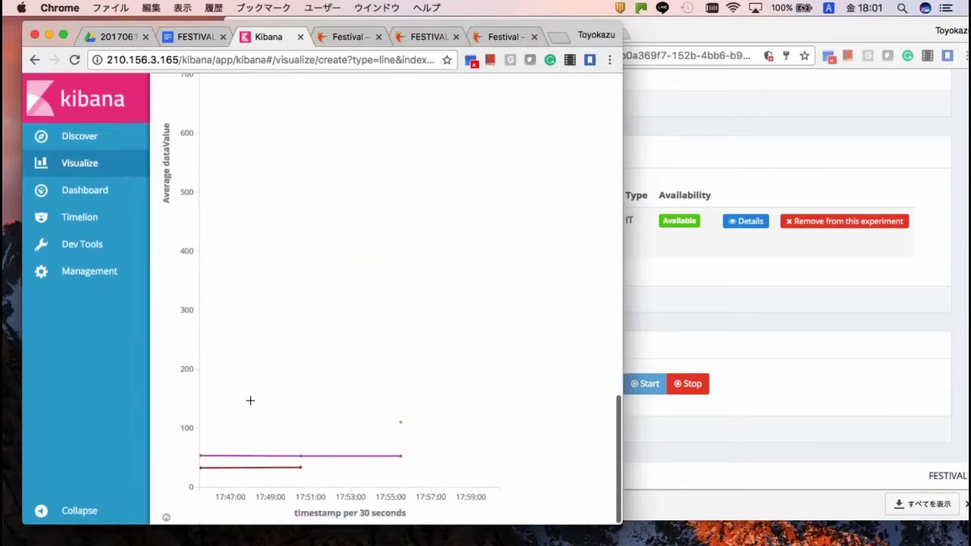
pyautogui.scroll(4, 226, 449)
pyautogui.scroll(10, 226, 449)
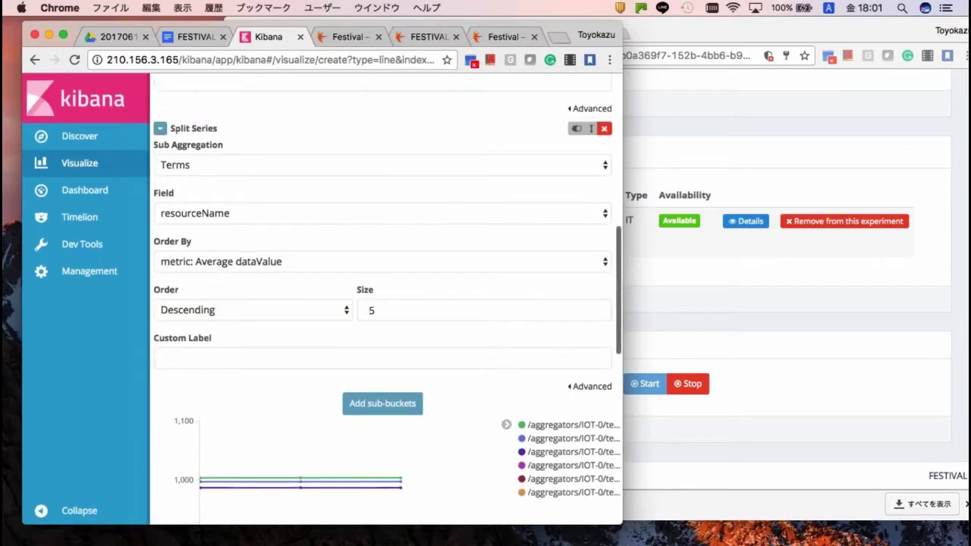
pyautogui.scroll(5, 207, 276)
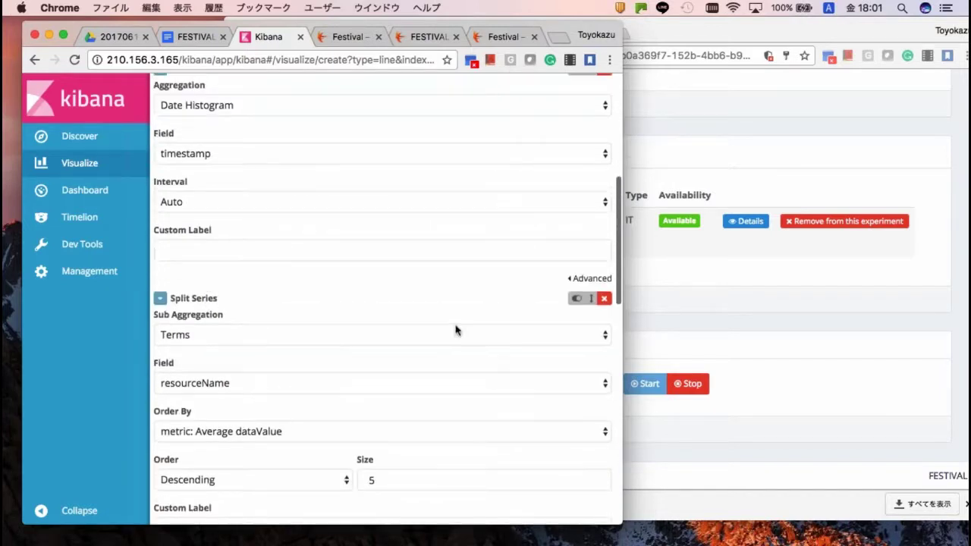
pyautogui.moveTo(622, 347); pyautogui.dragTo(938, 355)
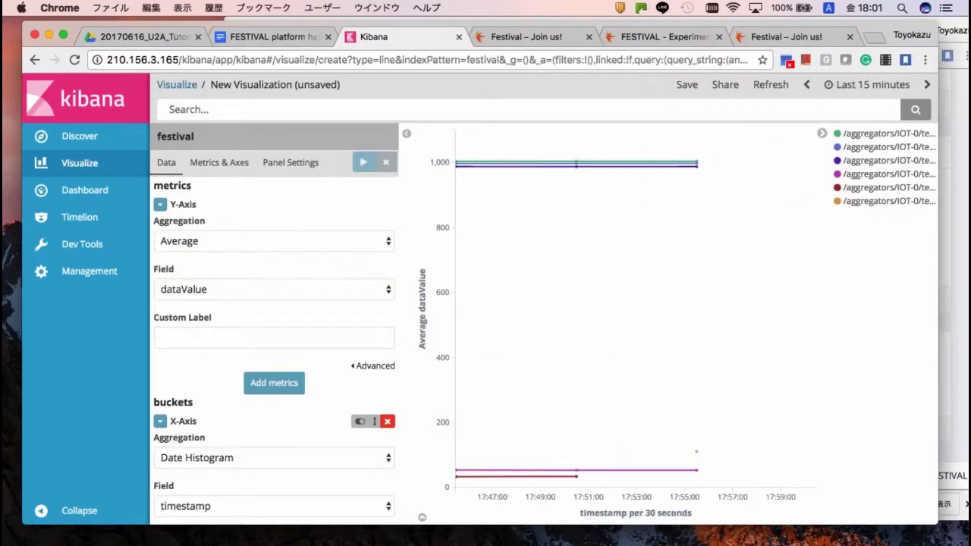
# - Filter the line chart with the query resourceName: *temperature*
pyautogui.click(204, 112)
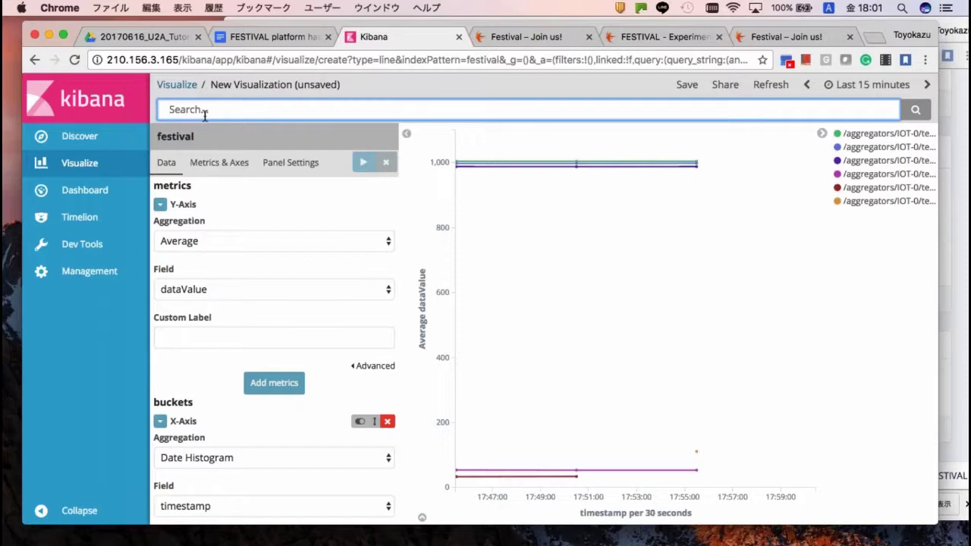
pyautogui.write('re')
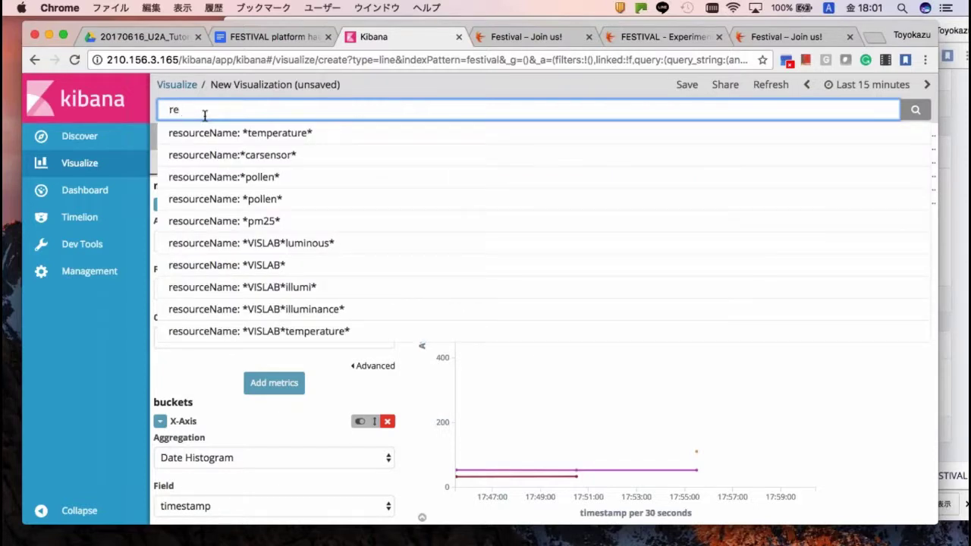
pyautogui.click(177, 133)
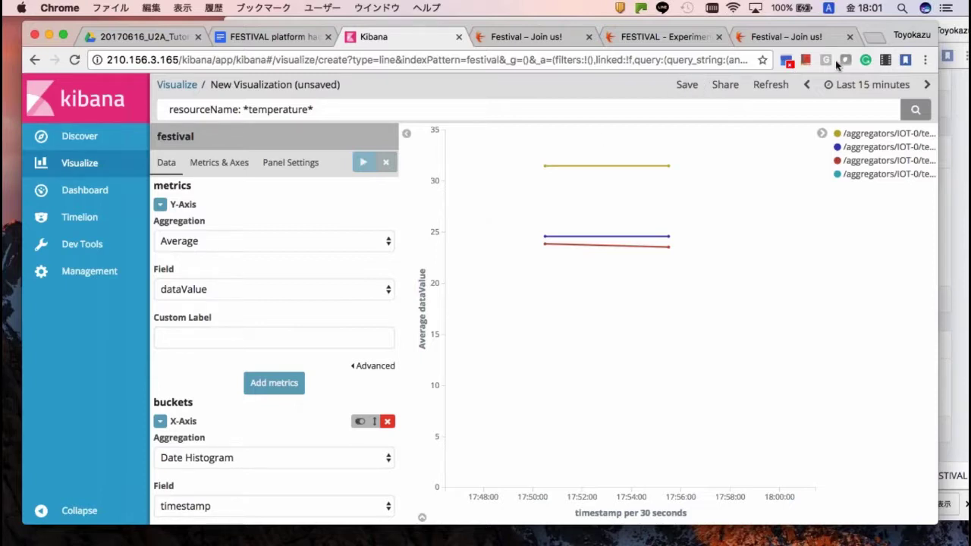
# - Set the line chart's time range to Last 7 days and reopen the time range choices
pyautogui.click(851, 88)
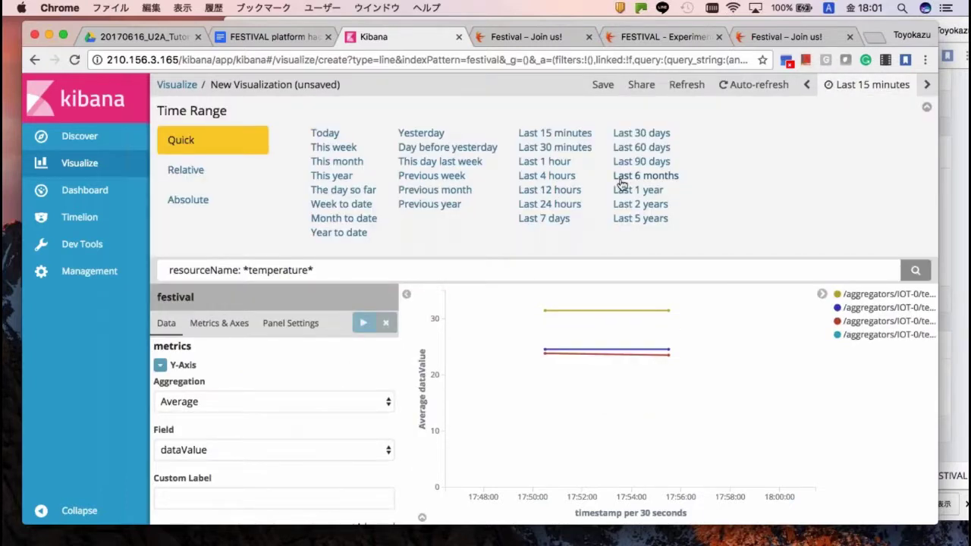
pyautogui.click(556, 220)
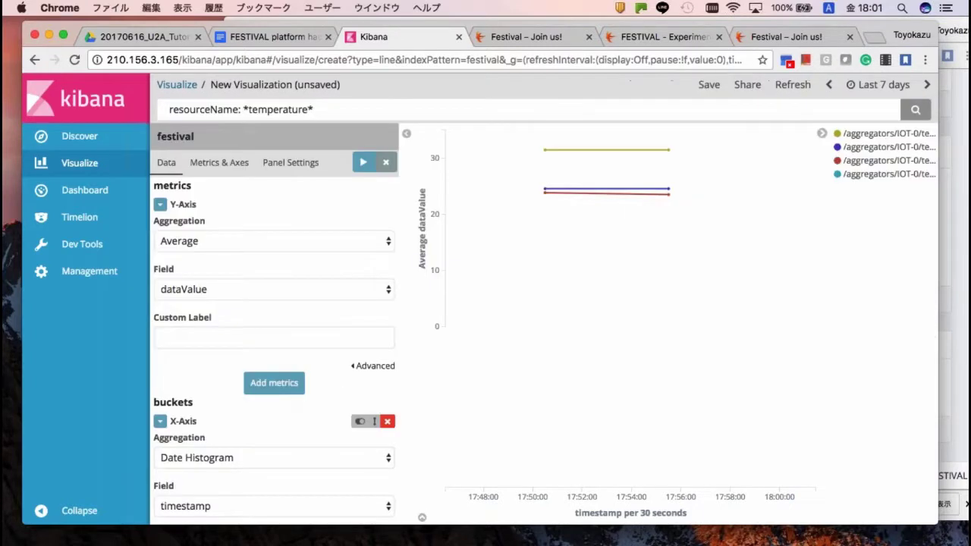
pyautogui.click(860, 84)
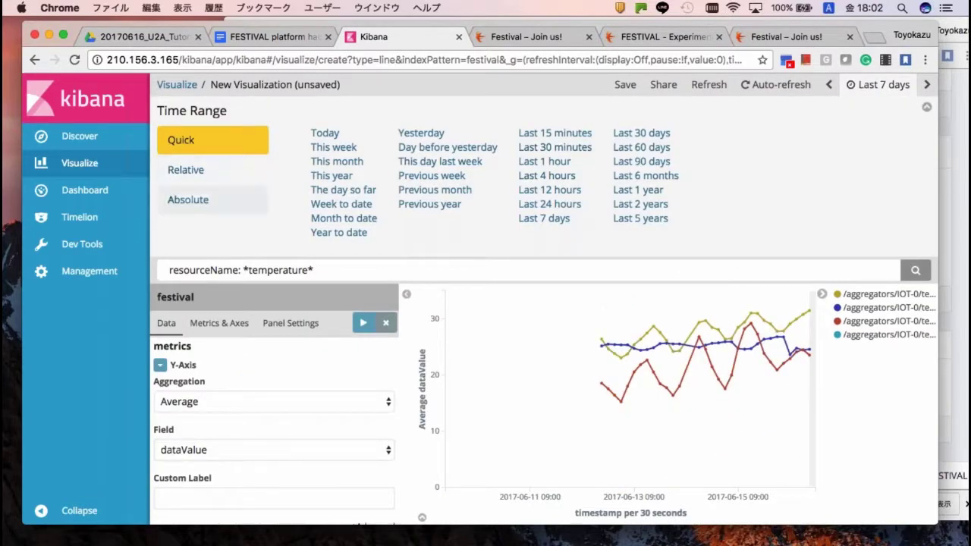
# - Create a new Tile Map visualization based on the festival index
pyautogui.click(89, 166)
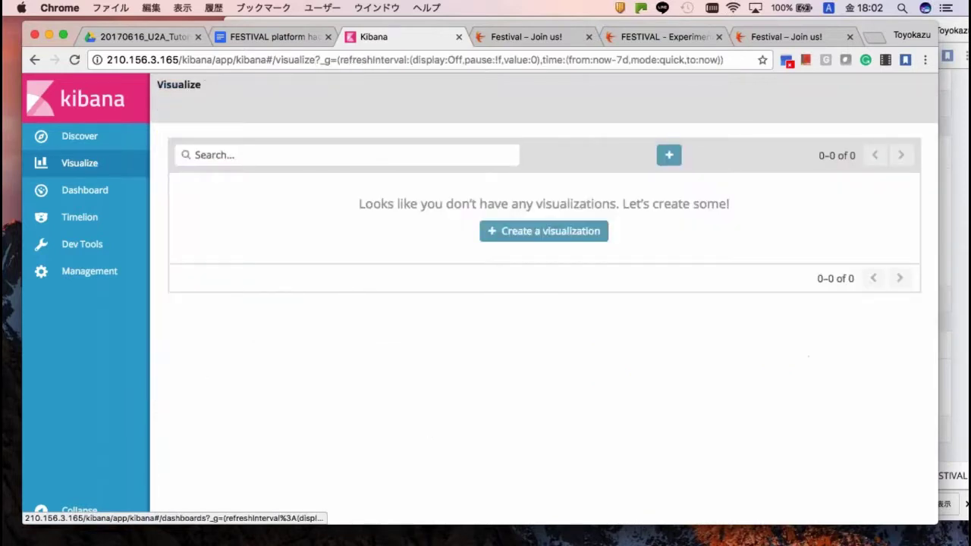
pyautogui.click(516, 235)
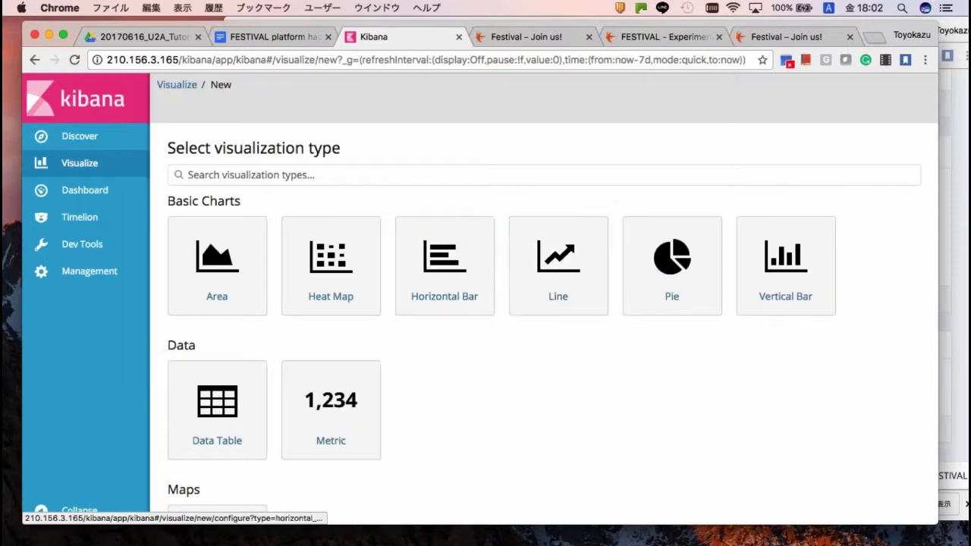
pyautogui.scroll(-10, 455, 303)
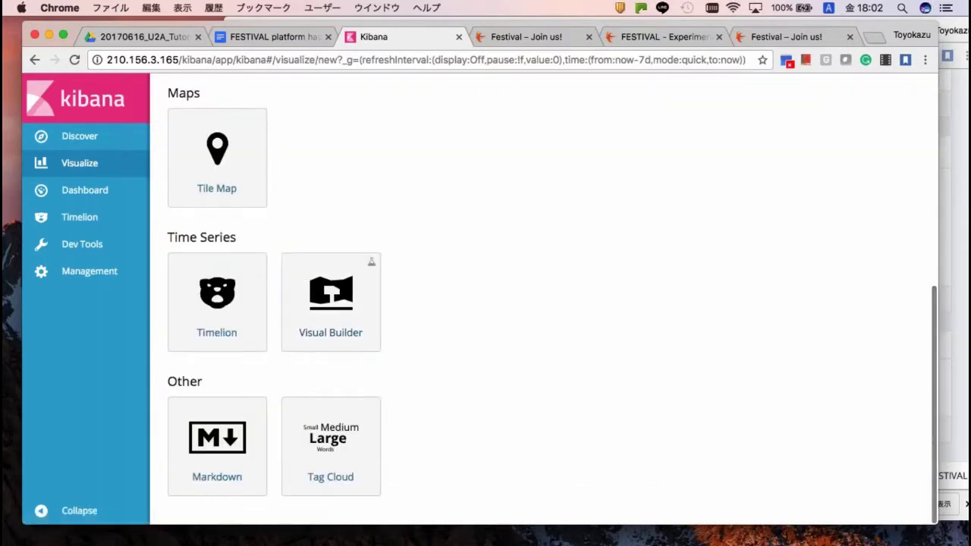
pyautogui.rightClick(300, 193)
pyautogui.click(214, 162)
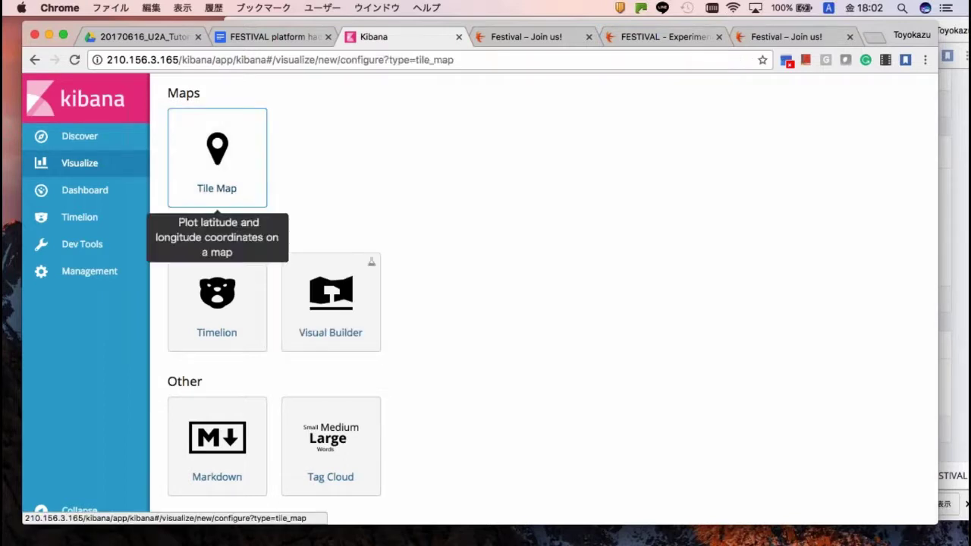
pyautogui.click(214, 163)
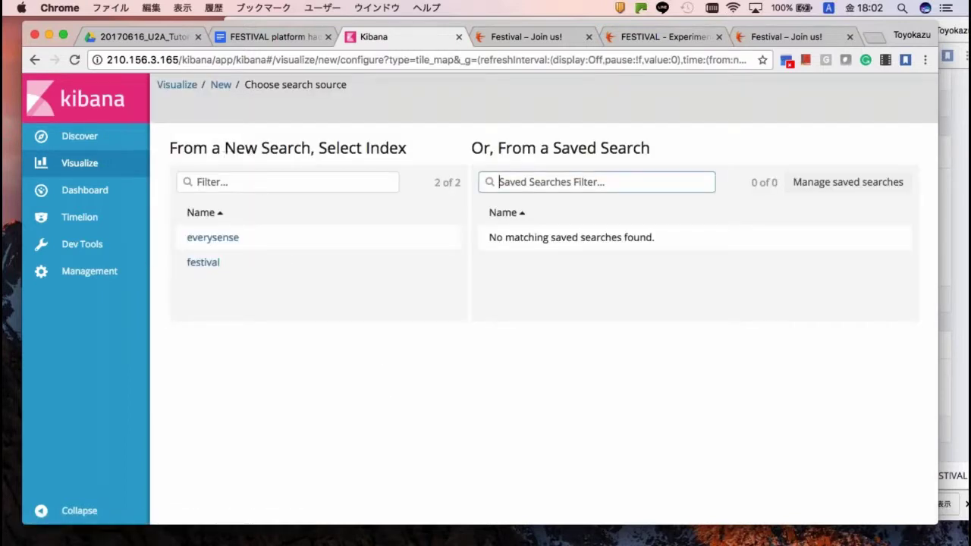
pyautogui.click(203, 262)
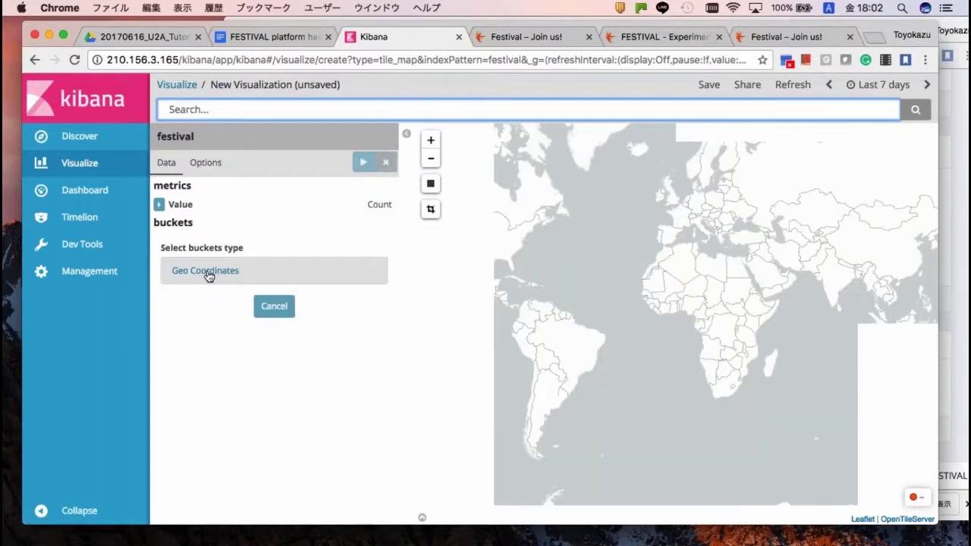
# - Add a Geo Coordinates bucket using Geohash on the location field, keep Count as the metric, and apply the changes to the map
pyautogui.click(207, 273)
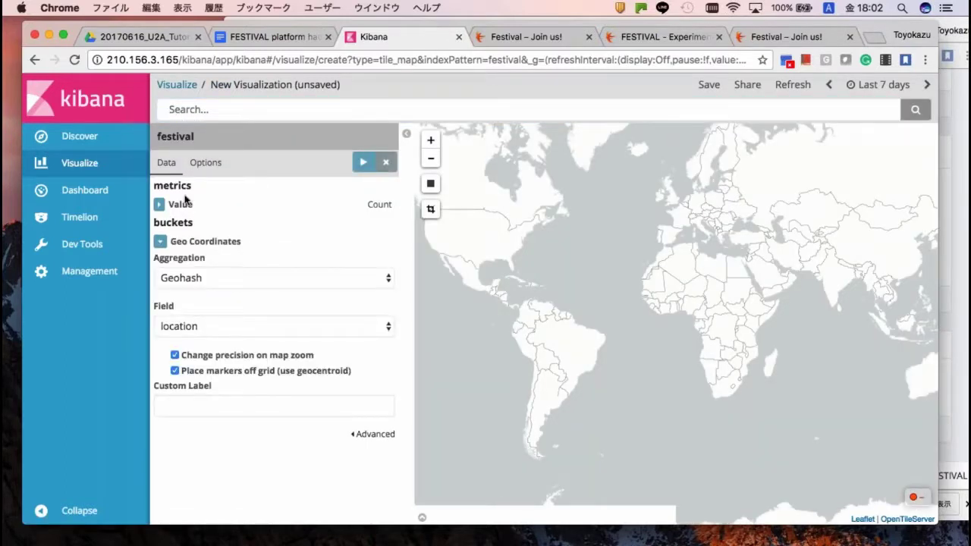
pyautogui.click(160, 205)
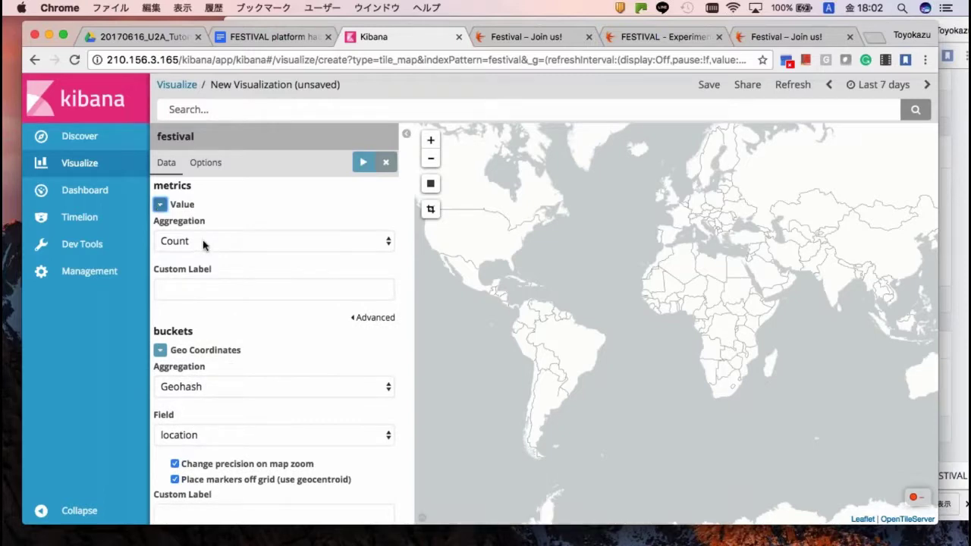
pyautogui.click(363, 164)
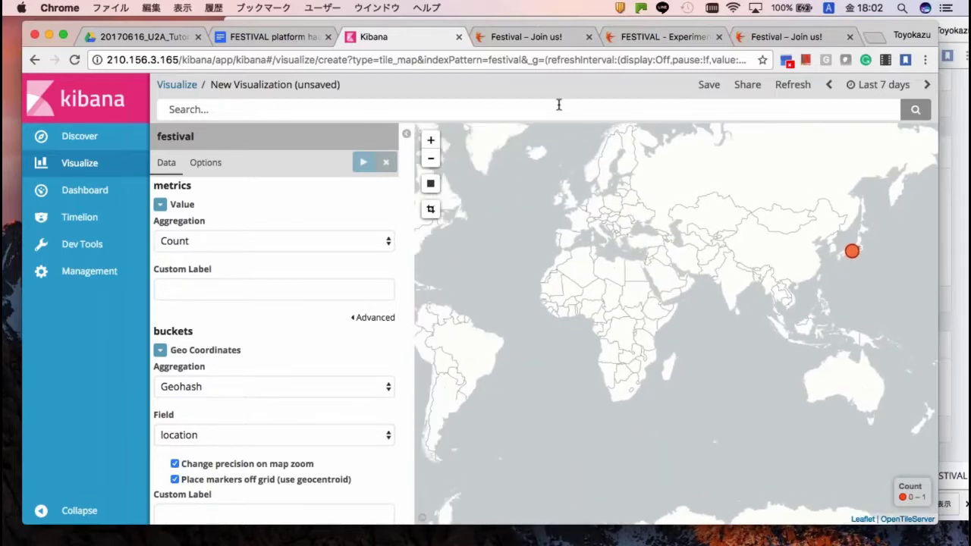
# - Examine the sensor count markers over Japan on the tile map in closer detail
pyautogui.click(431, 141)
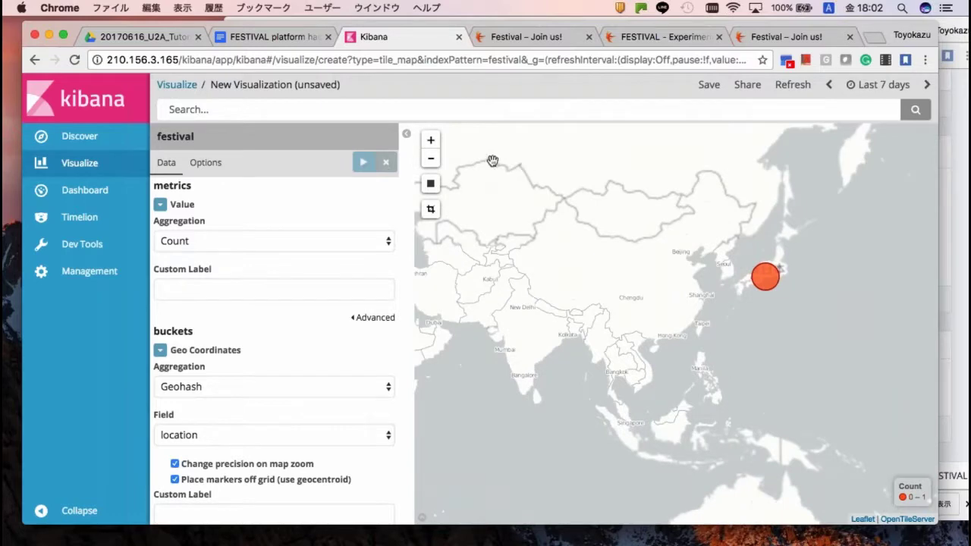
pyautogui.click(431, 140)
pyautogui.click(431, 139)
pyautogui.moveTo(778, 232); pyautogui.dragTo(622, 319)
pyautogui.moveTo(599, 155); pyautogui.dragTo(599, 215)
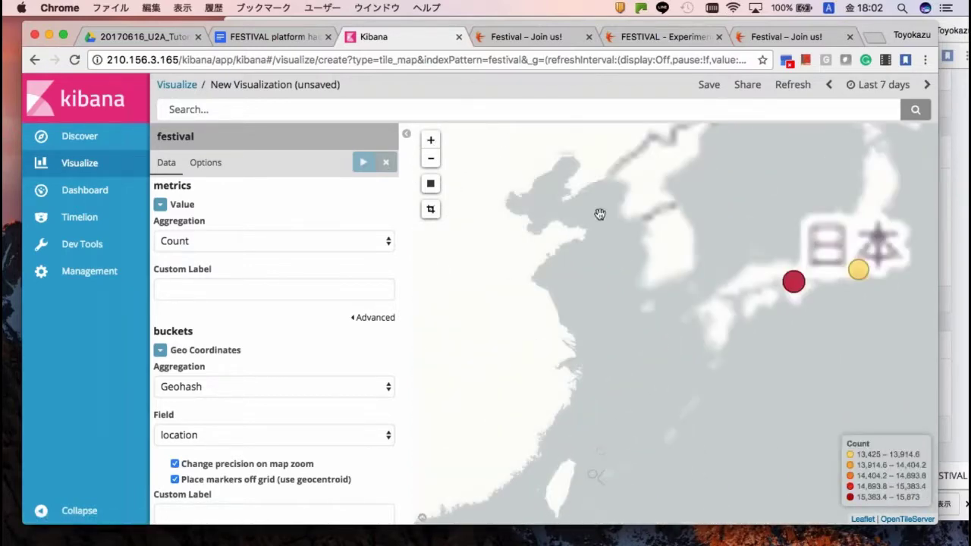
pyautogui.click(431, 140)
pyautogui.moveTo(670, 202); pyautogui.dragTo(515, 263)
pyautogui.click(431, 139)
pyautogui.moveTo(642, 271); pyautogui.dragTo(524, 280)
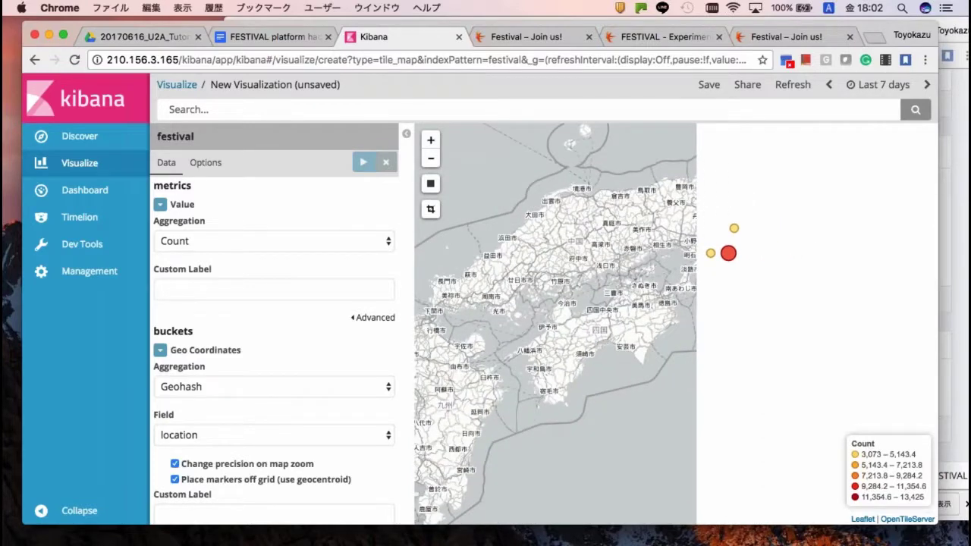
pyautogui.moveTo(665, 261); pyautogui.dragTo(592, 279)
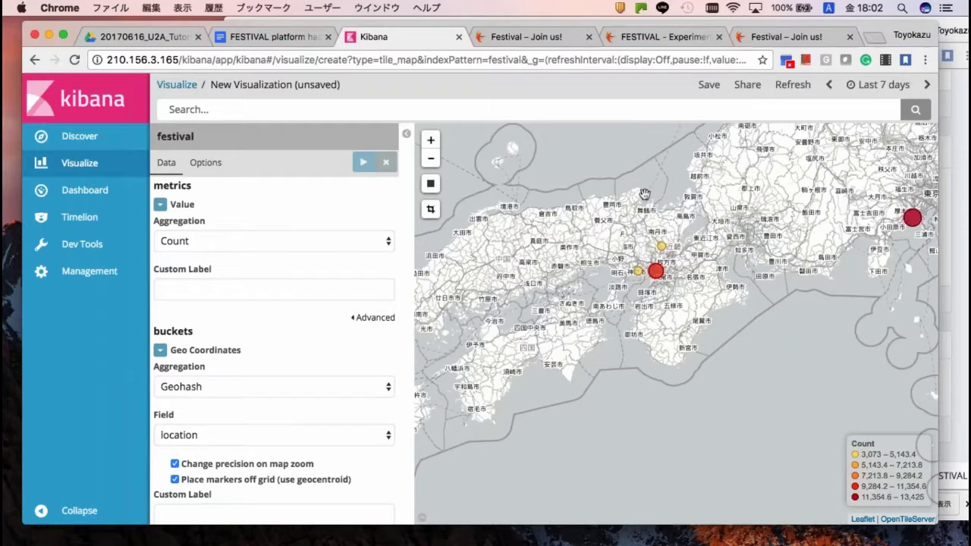
# - Examine the individual sensor markers around Kobe and Osaka on the tile map
pyautogui.click(431, 140)
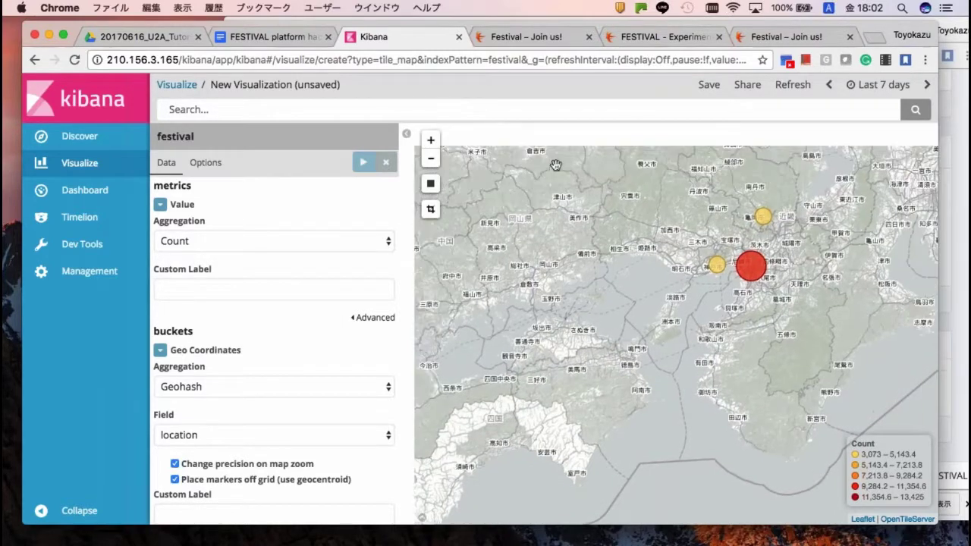
pyautogui.click(430, 141)
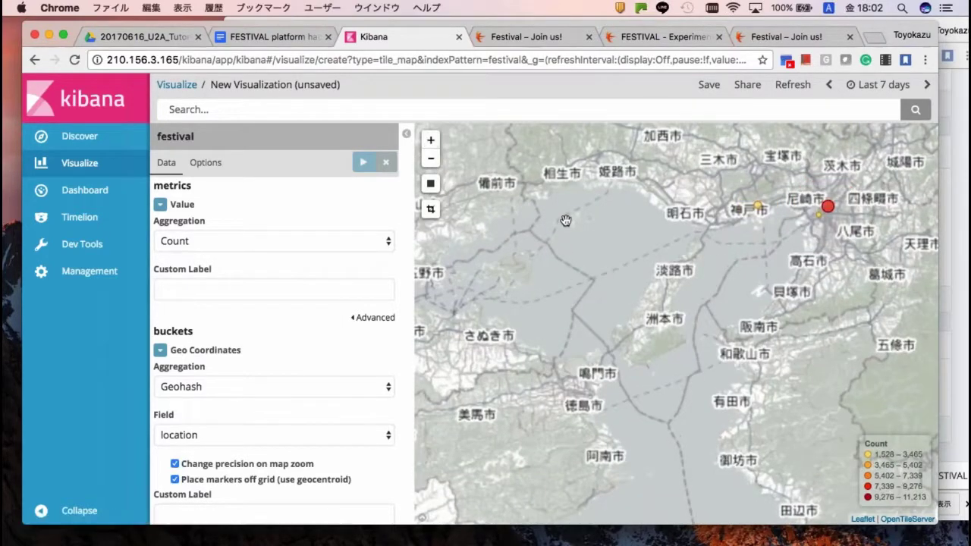
pyautogui.click(430, 142)
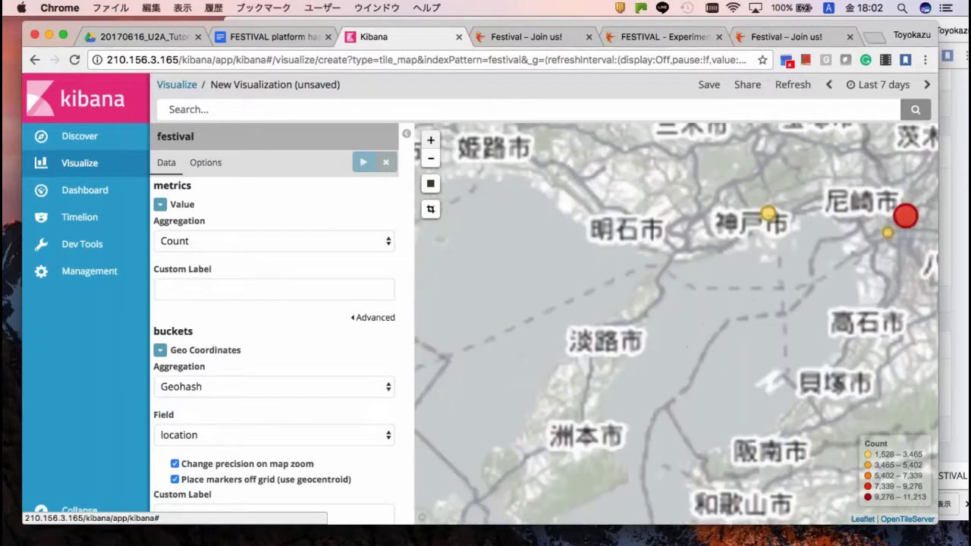
pyautogui.scroll(-2, 595, 235)
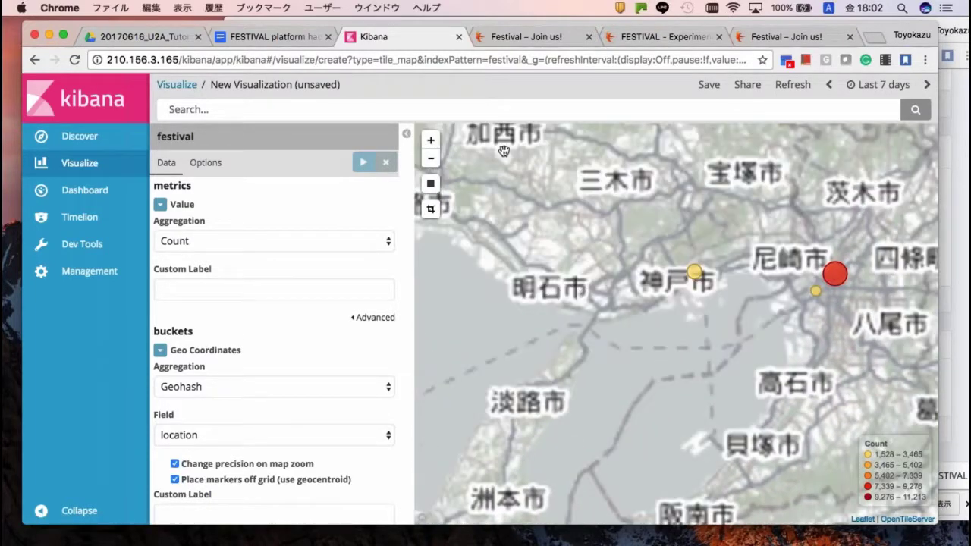
pyautogui.click(430, 139)
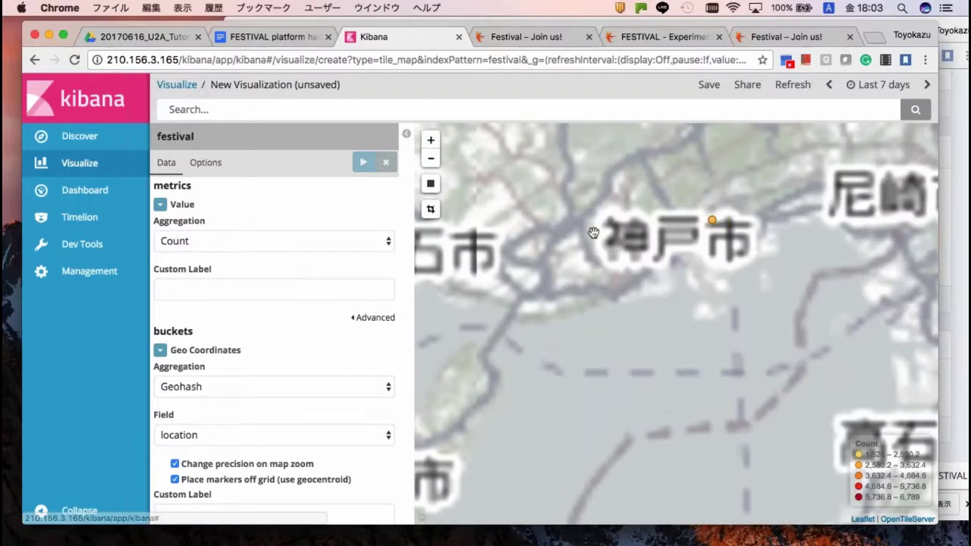
pyautogui.scroll(-2, 550, 264)
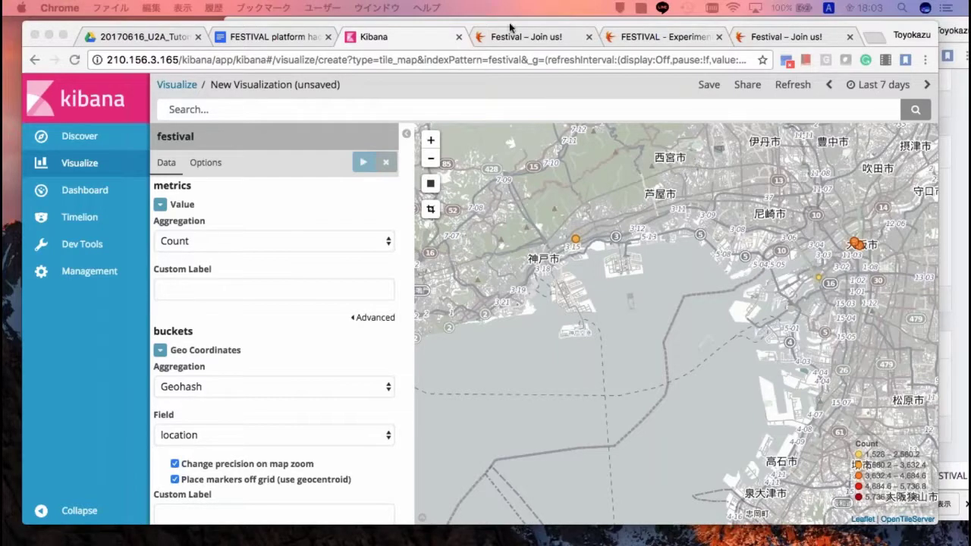
# - Switch to the browser window showing the FESTIVAL Experimentation Portal's experiment page
pyautogui.click(637, 36)
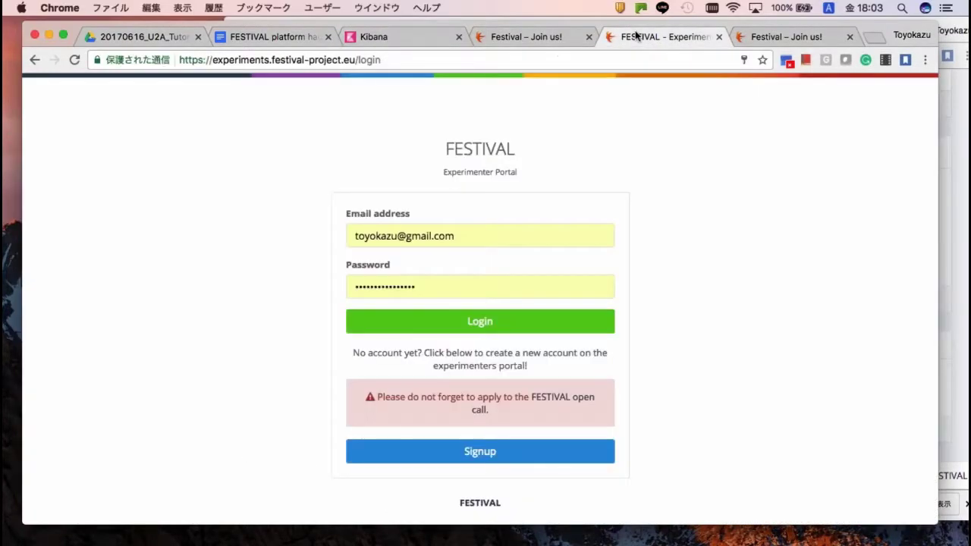
pyautogui.click(758, 36)
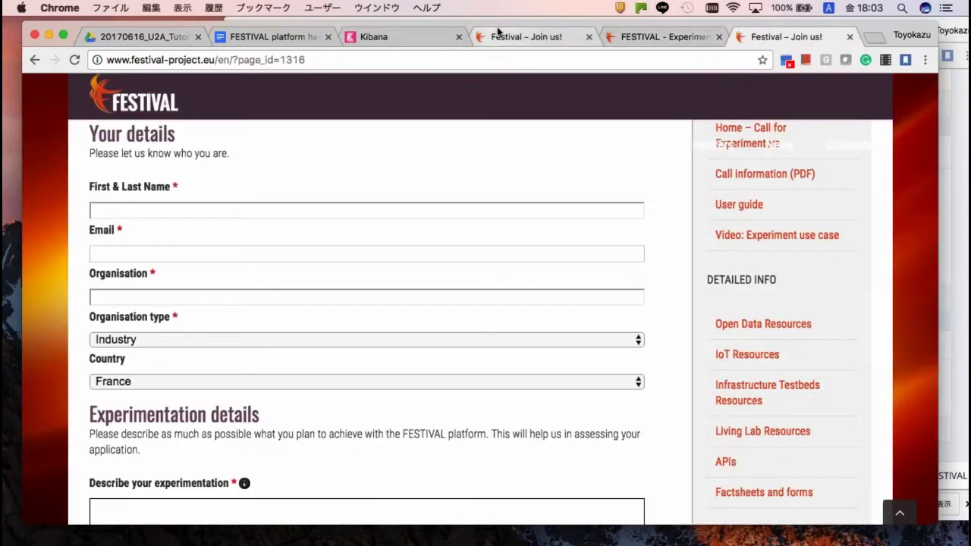
pyautogui.click(373, 8)
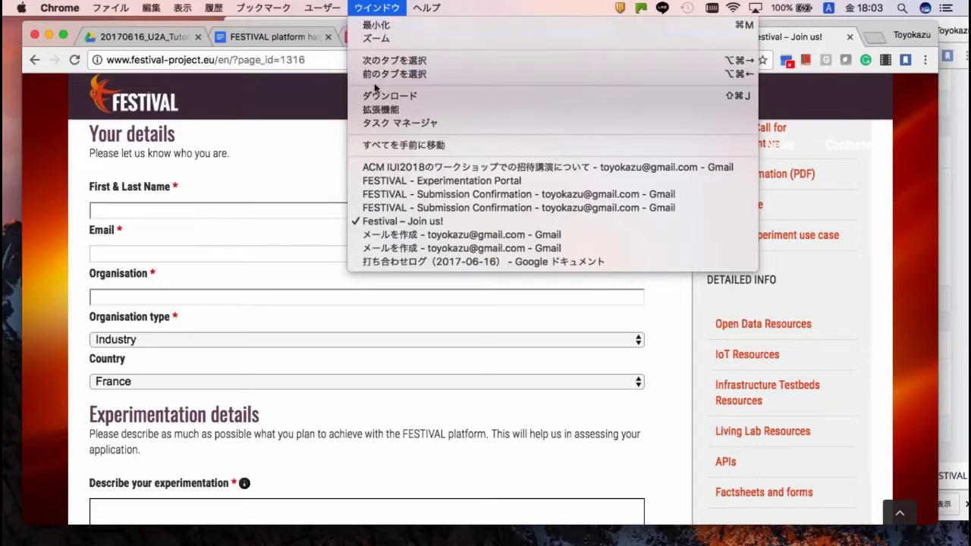
pyautogui.click(381, 182)
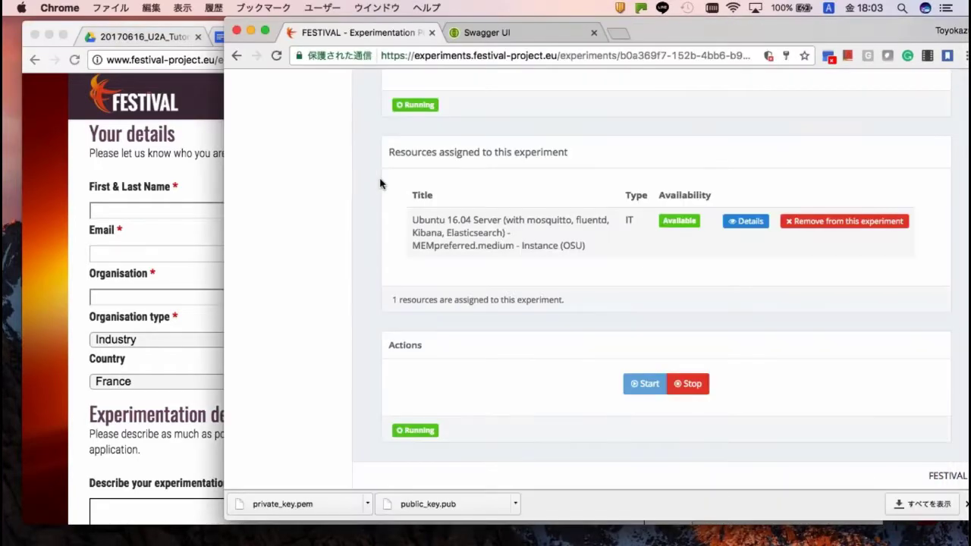
# - Review U2A_experiment's description, dates, assigned resources and actions, and shift the window so the whole page fits on screen
pyautogui.scroll(5, 494, 151)
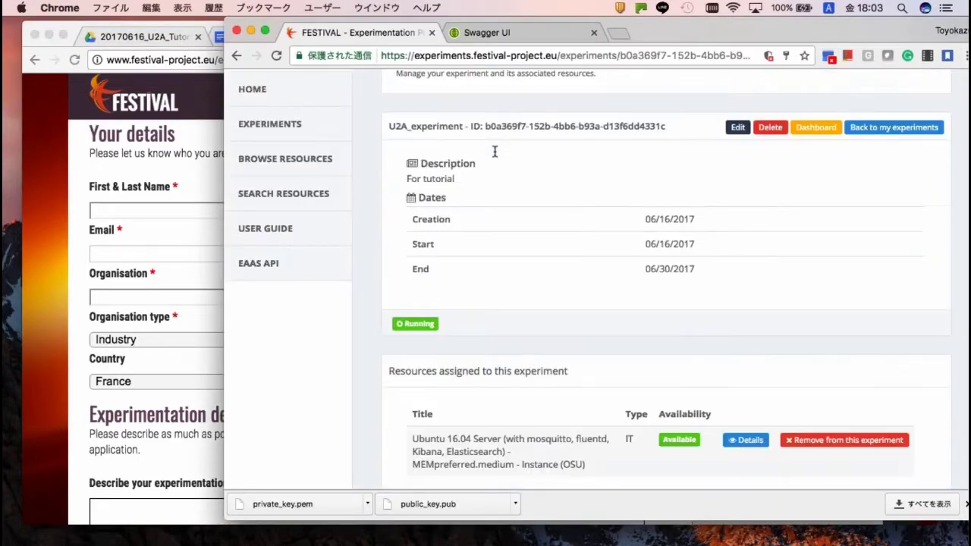
pyautogui.scroll(-2, 494, 152)
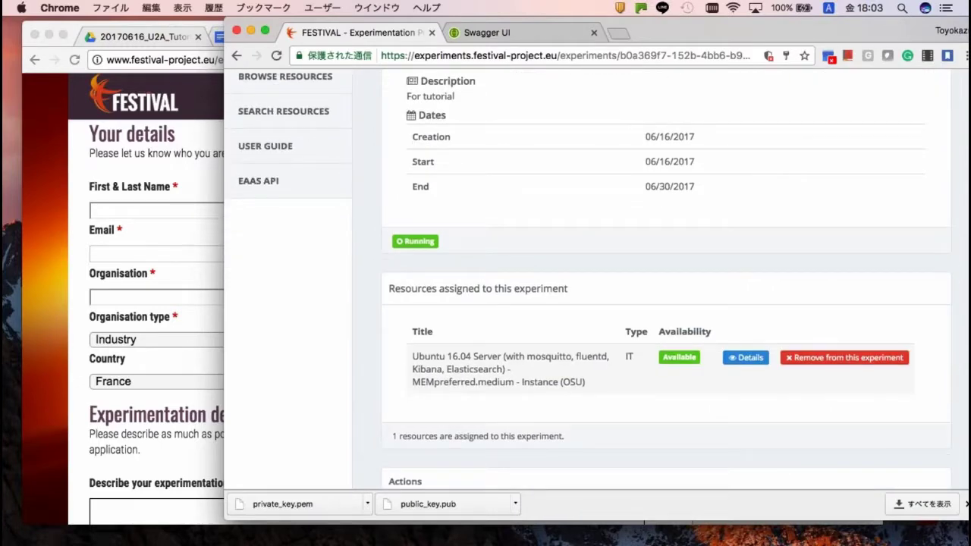
pyautogui.scroll(-4, 589, 279)
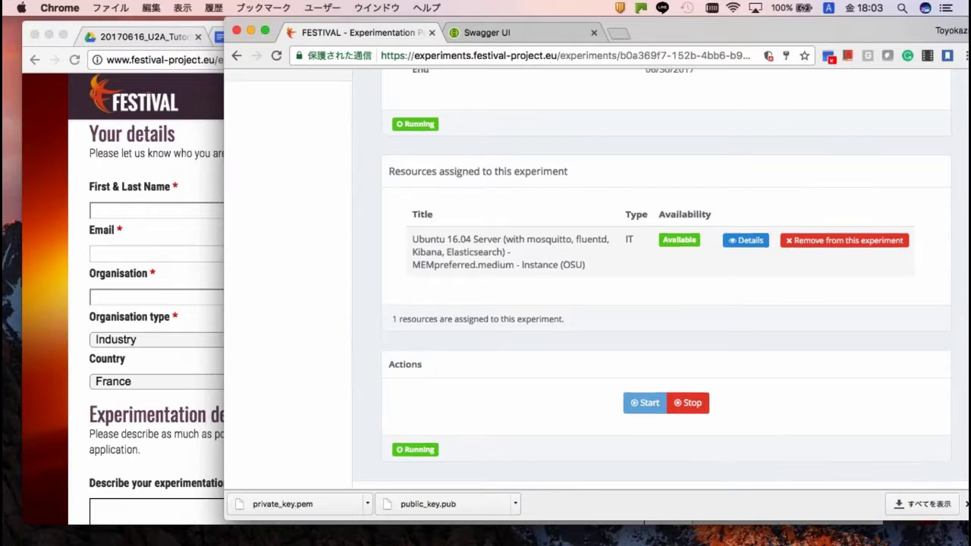
pyautogui.scroll(1, 550, 247)
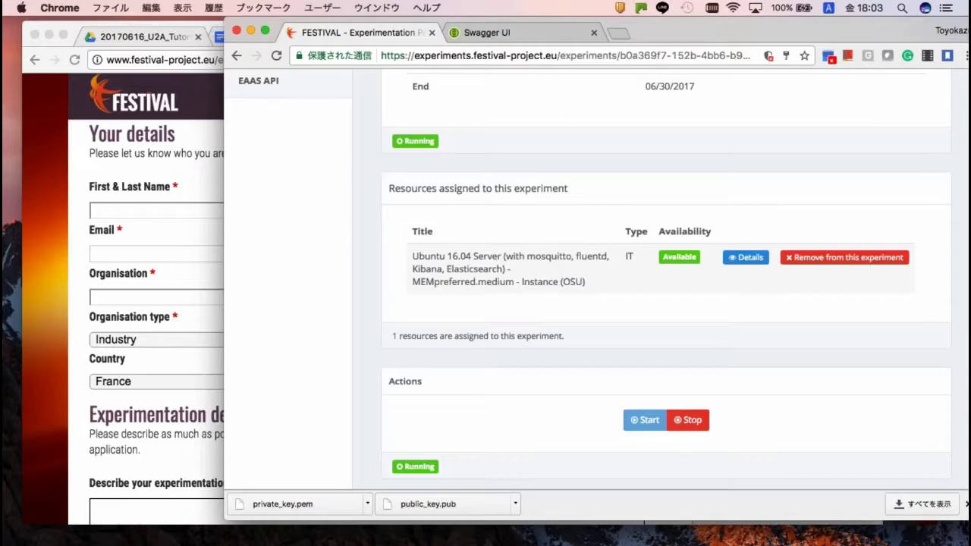
pyautogui.moveTo(666, 33); pyautogui.dragTo(615, 29)
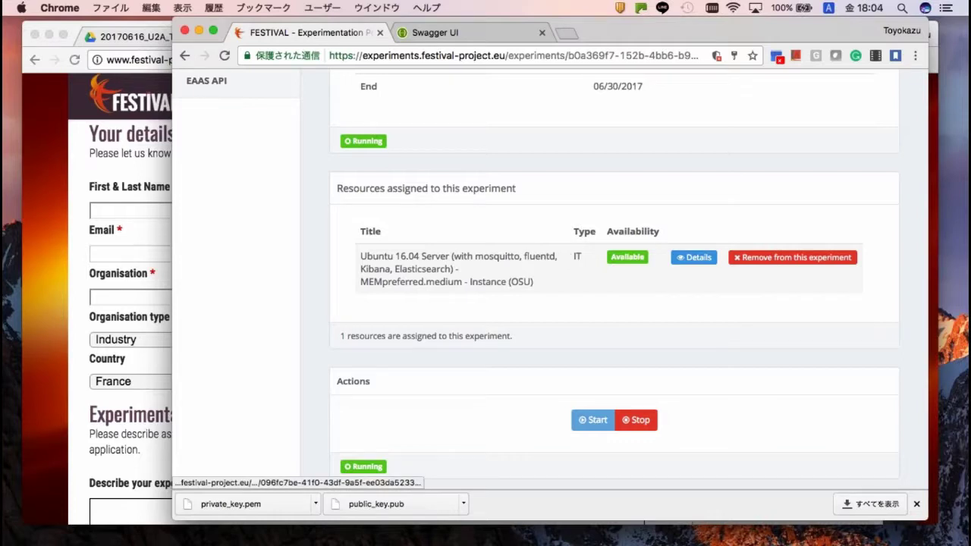
# - Open the details of the assigned Ubuntu 16.04 Server resource, try its Resource URL link, and close the page that opens
pyautogui.click(693, 258)
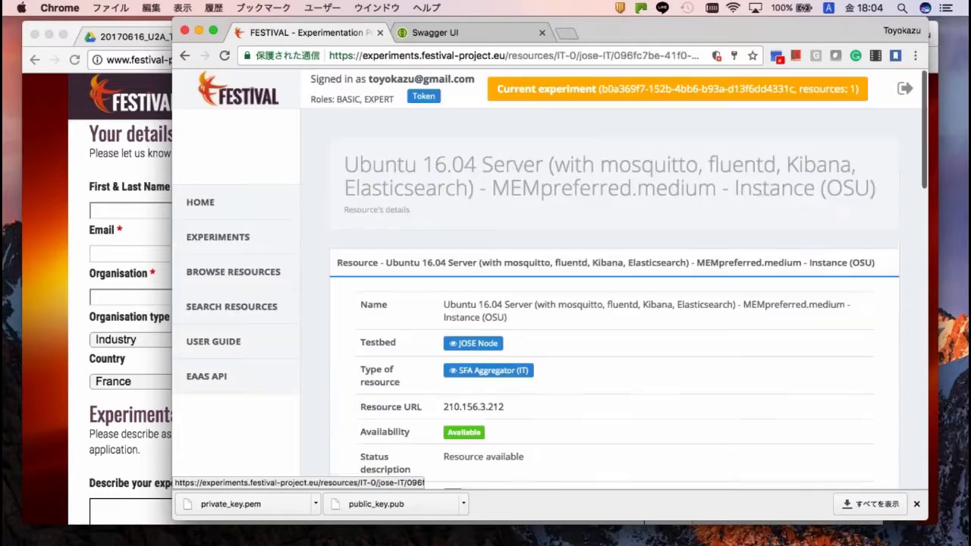
pyautogui.scroll(-3, 550, 279)
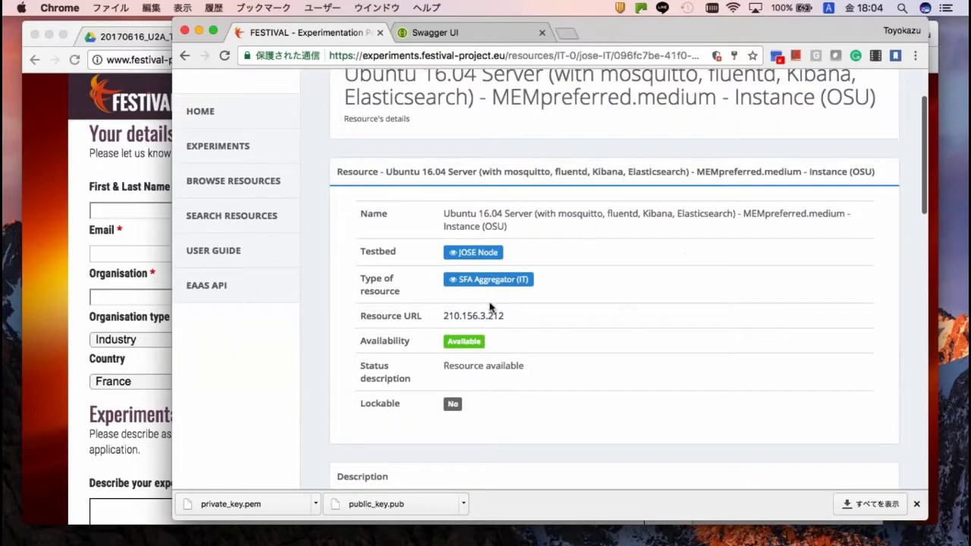
pyautogui.click(467, 314)
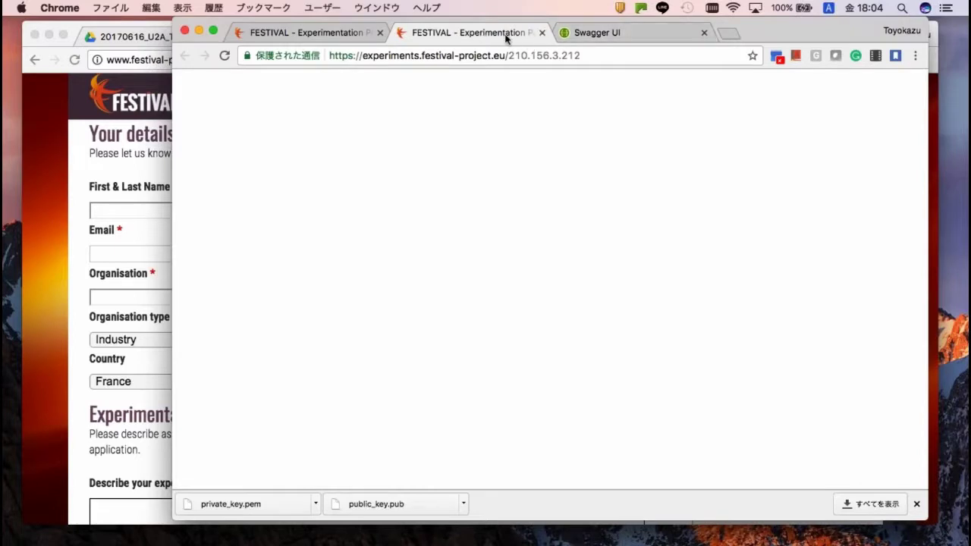
pyautogui.click(542, 33)
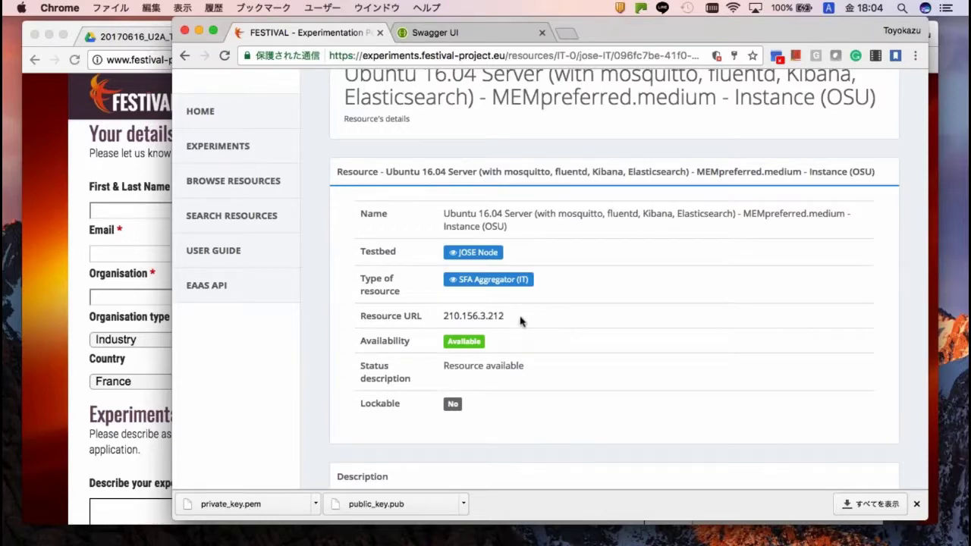
# - Copy the Resource URL 210.156.3.212 and load that address in a new browser tab
pyautogui.moveTo(522, 321); pyautogui.dragTo(446, 319)
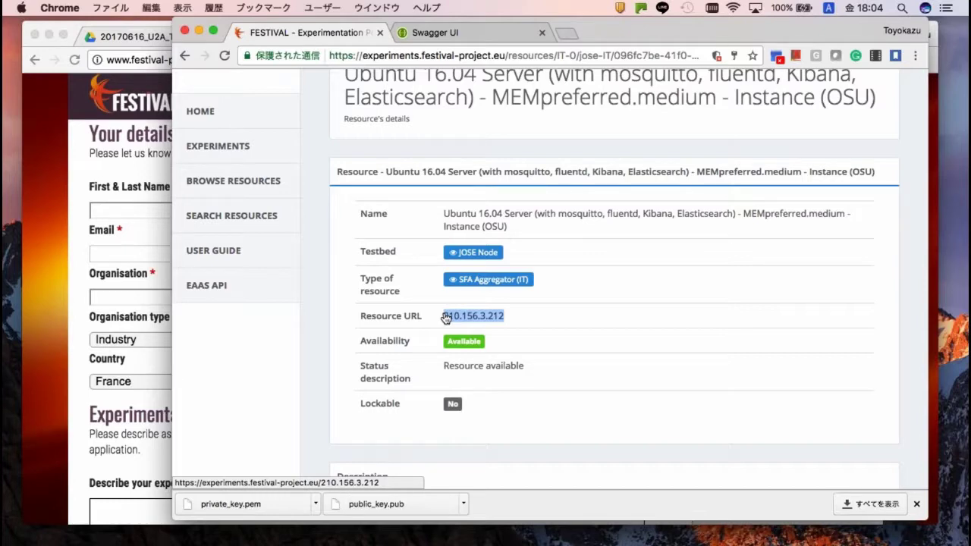
pyautogui.press('super+c')
pyautogui.press('super+t')
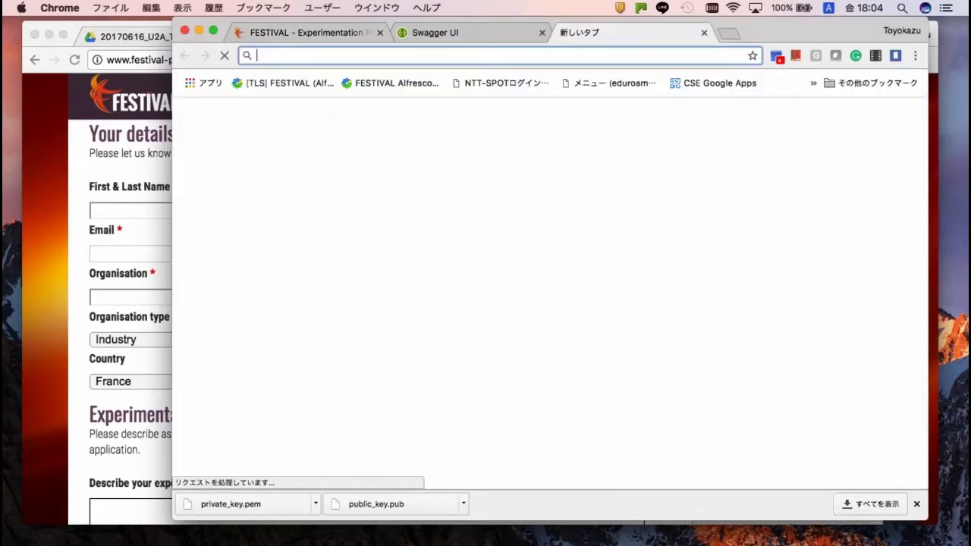
pyautogui.press('super+v')
pyautogui.press('Return')
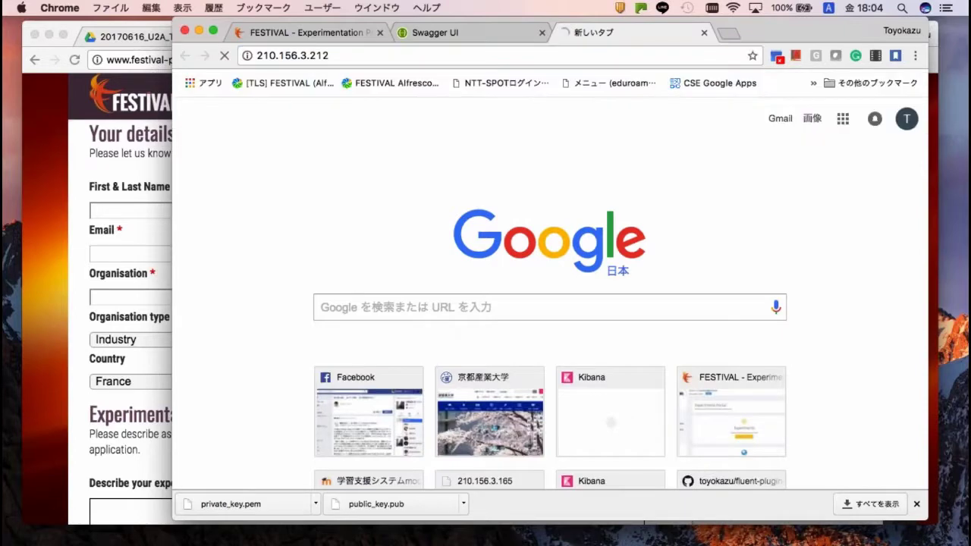
# - Load the VM's Kibana page by extending the nginx page's address to 210.156.3.212/kibana
pyautogui.click(383, 52)
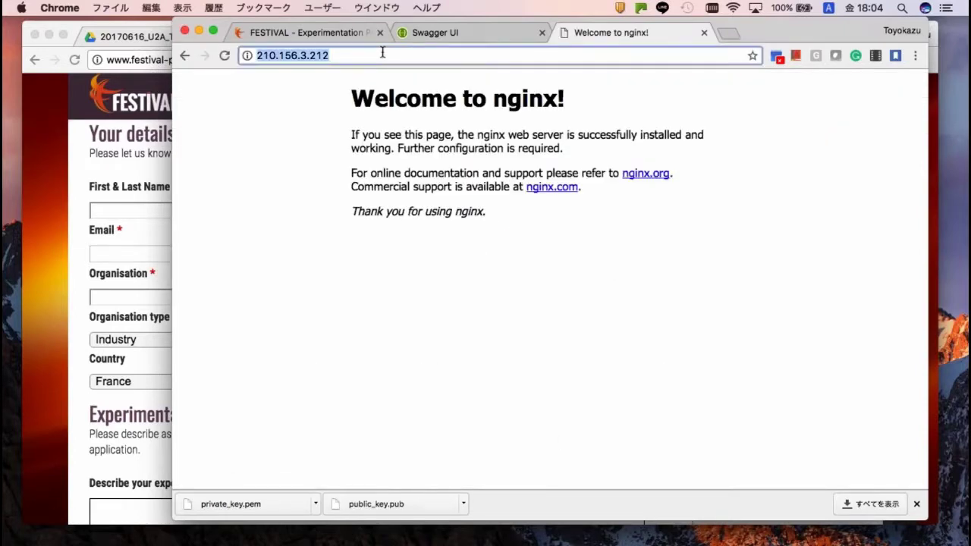
pyautogui.press('Right')
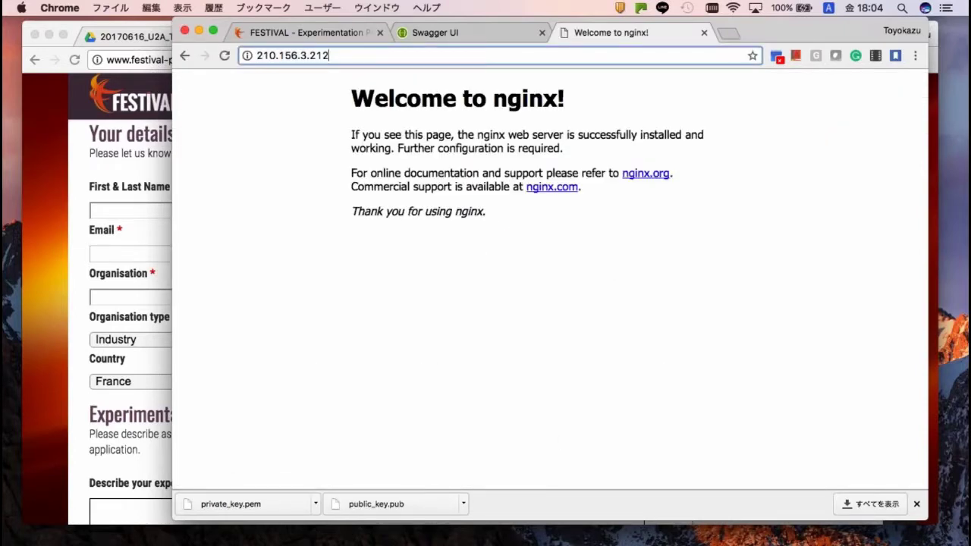
pyautogui.write('/kibana')
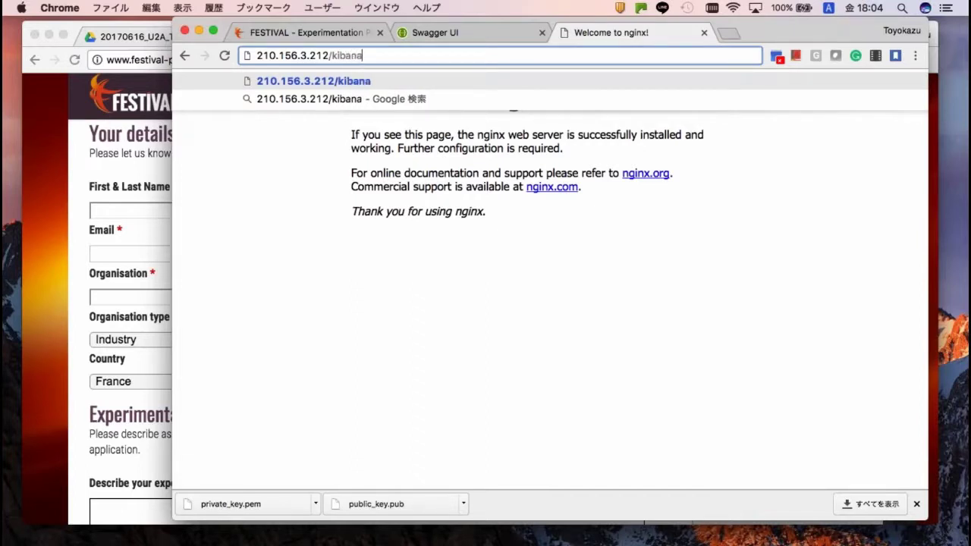
pyautogui.press('Return')
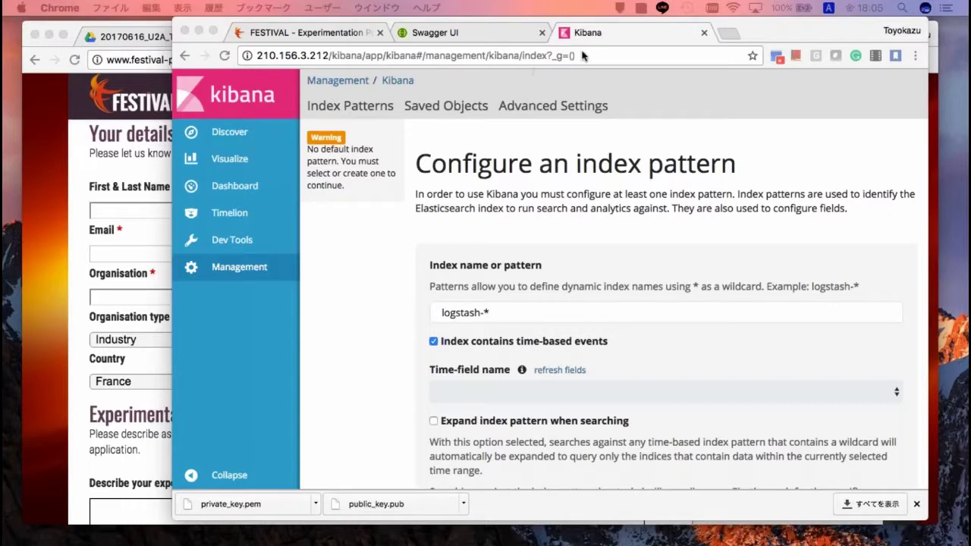
# - Move the Kibana window aside and review the hackathon guide's section 4.1 on data analysis, including the Kibana links, search examples and Tile Map instructions
pyautogui.moveTo(785, 27); pyautogui.dragTo(826, 53)
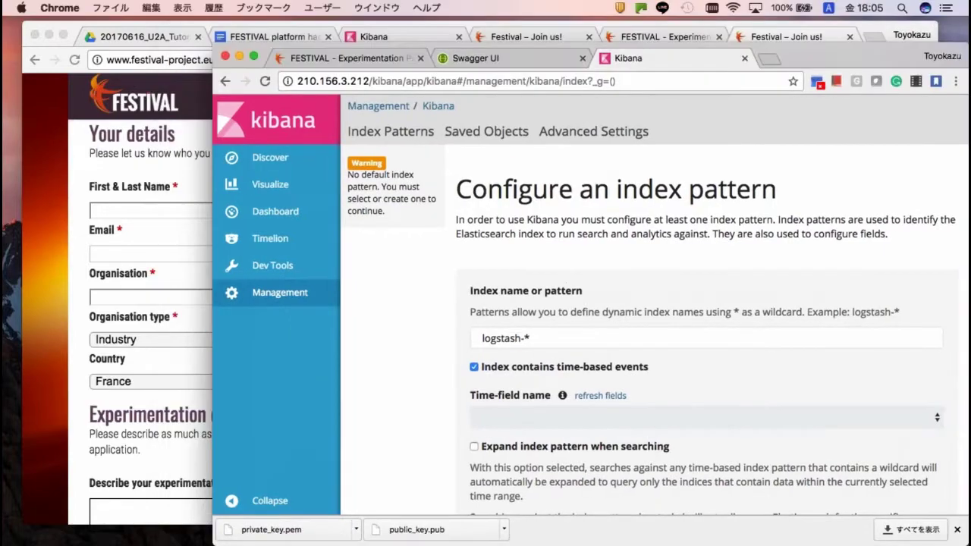
pyautogui.click(265, 36)
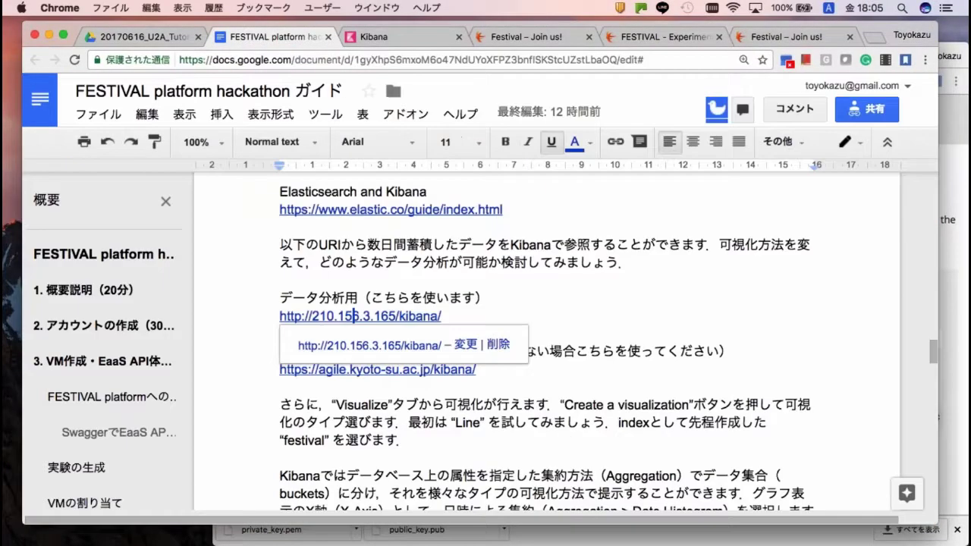
pyautogui.scroll(5, 280, 256)
pyautogui.scroll(6, 279, 256)
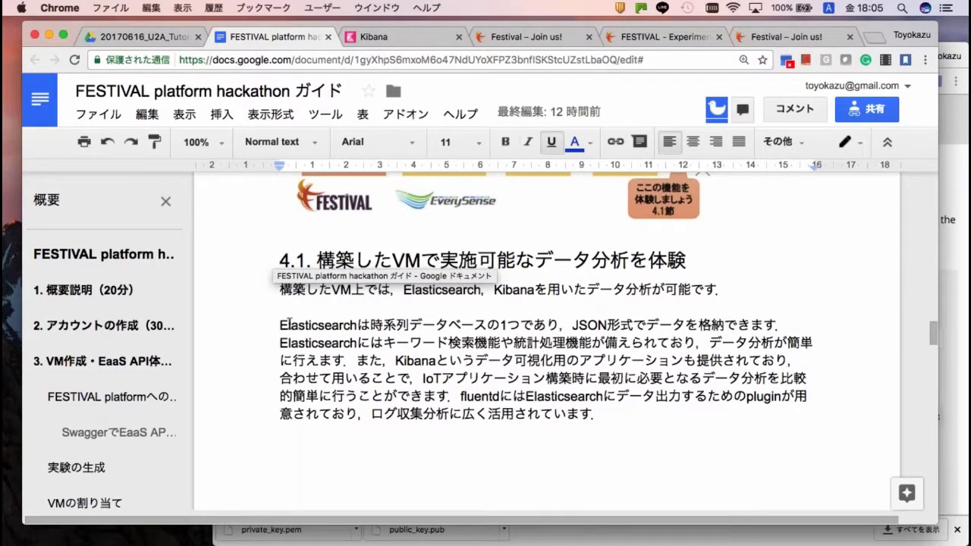
pyautogui.scroll(-15, 289, 303)
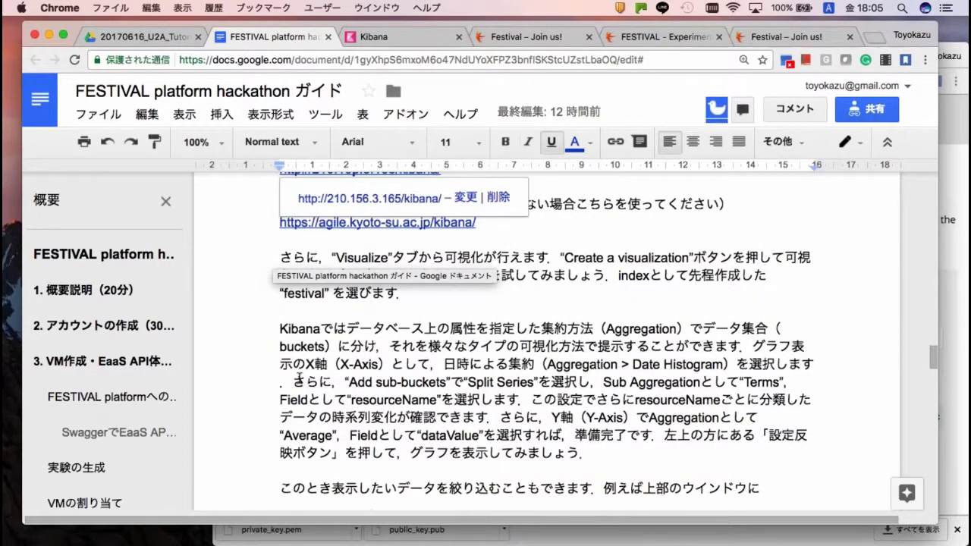
pyautogui.scroll(-8, 300, 377)
pyautogui.scroll(-2, 299, 377)
pyautogui.scroll(8, 299, 377)
pyautogui.scroll(6, 299, 376)
pyautogui.scroll(-5, 300, 377)
pyautogui.scroll(-8, 300, 377)
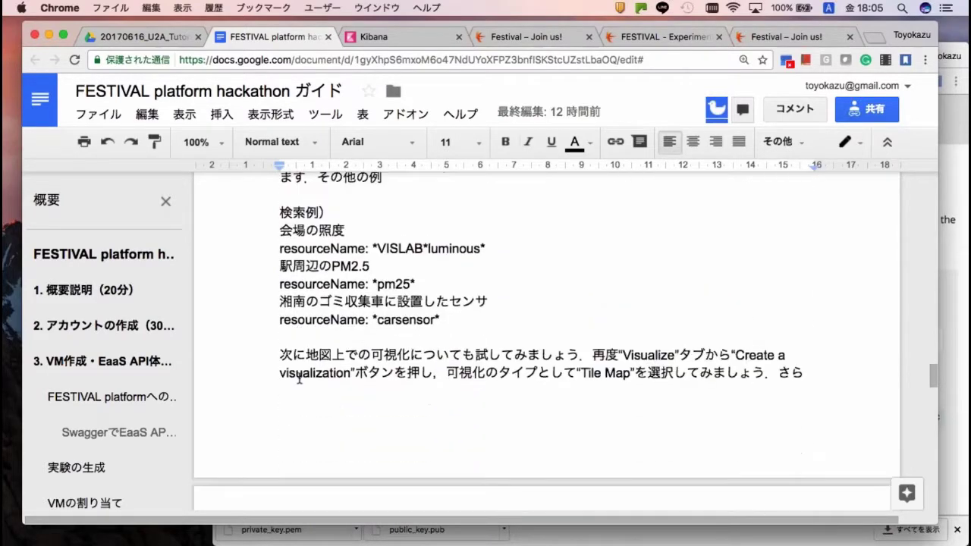
pyautogui.scroll(-1, 300, 379)
pyautogui.scroll(3, 300, 377)
pyautogui.scroll(-9, 299, 376)
pyautogui.scroll(-5, 300, 377)
pyautogui.scroll(6, 300, 376)
pyautogui.scroll(15, 300, 377)
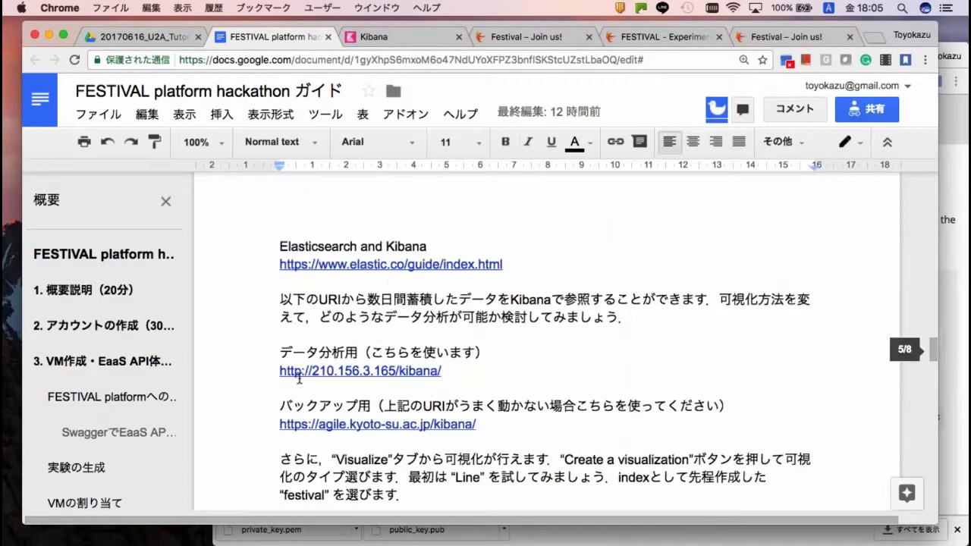
# - Open the FESTIVALが提供するリソースのリスト document from the Drive folder, skim its sensor descriptions, and close it
pyautogui.click(147, 38)
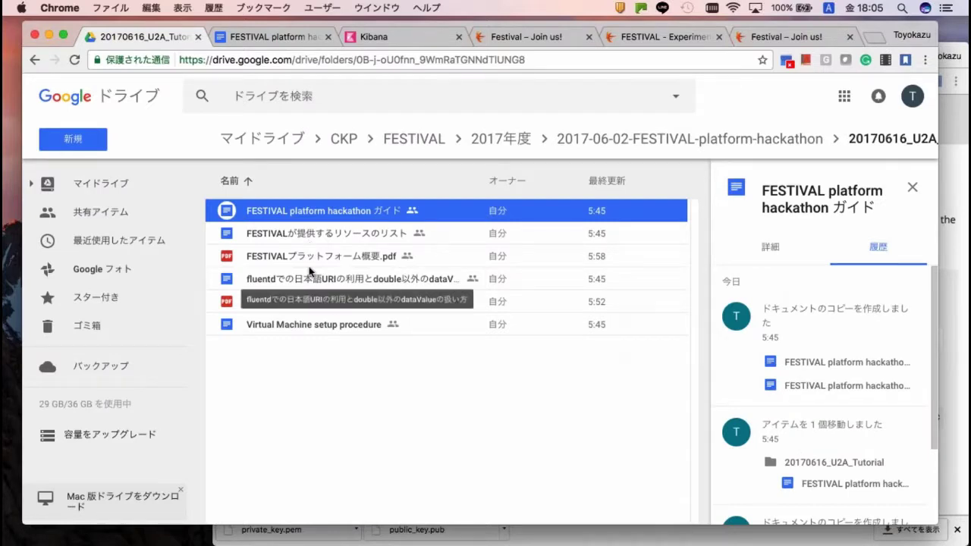
pyautogui.click(303, 240)
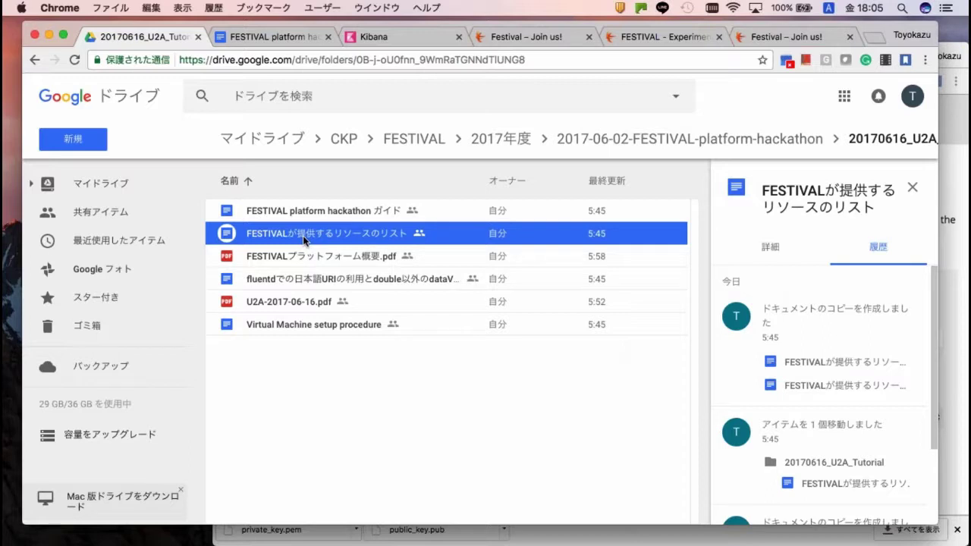
pyautogui.doubleClick(304, 237)
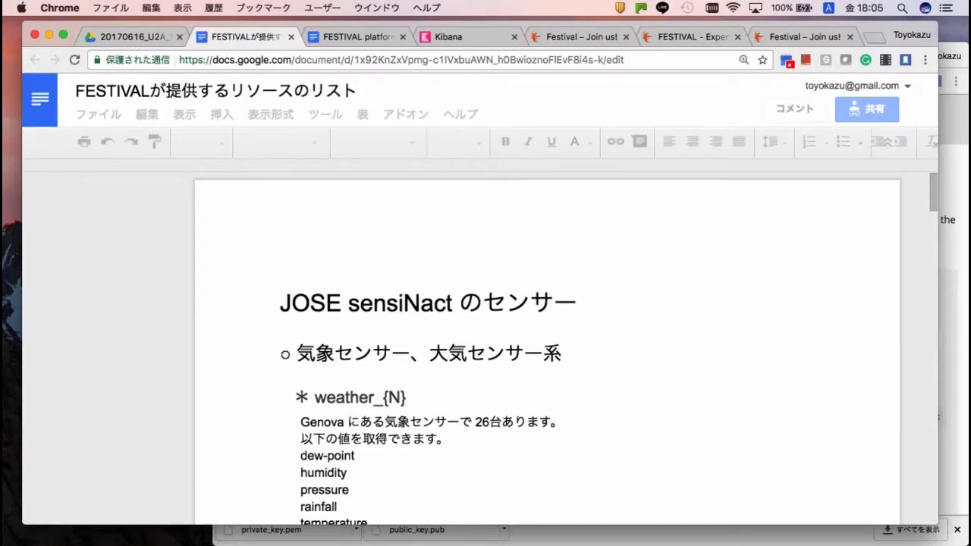
pyautogui.scroll(-5, 546, 341)
pyautogui.scroll(-10, 546, 342)
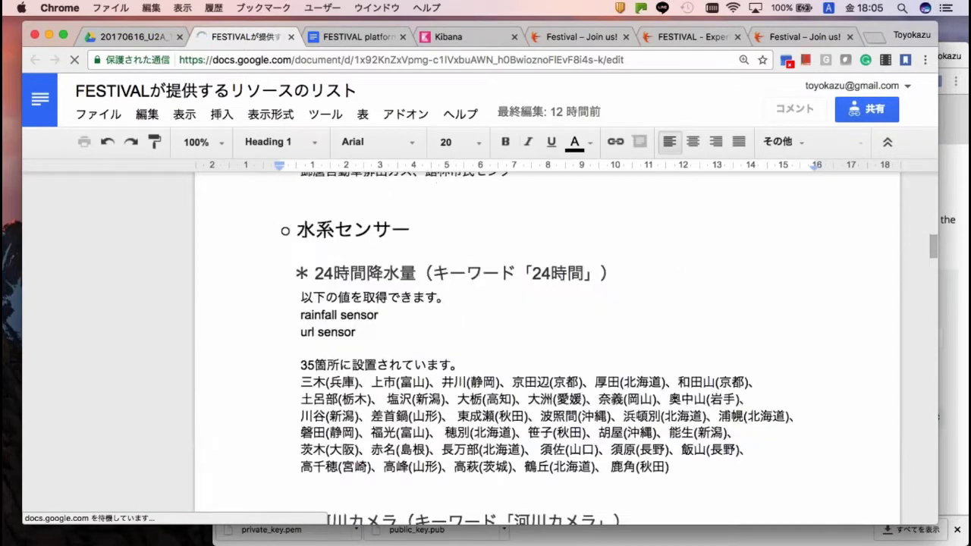
pyautogui.scroll(-4, 546, 341)
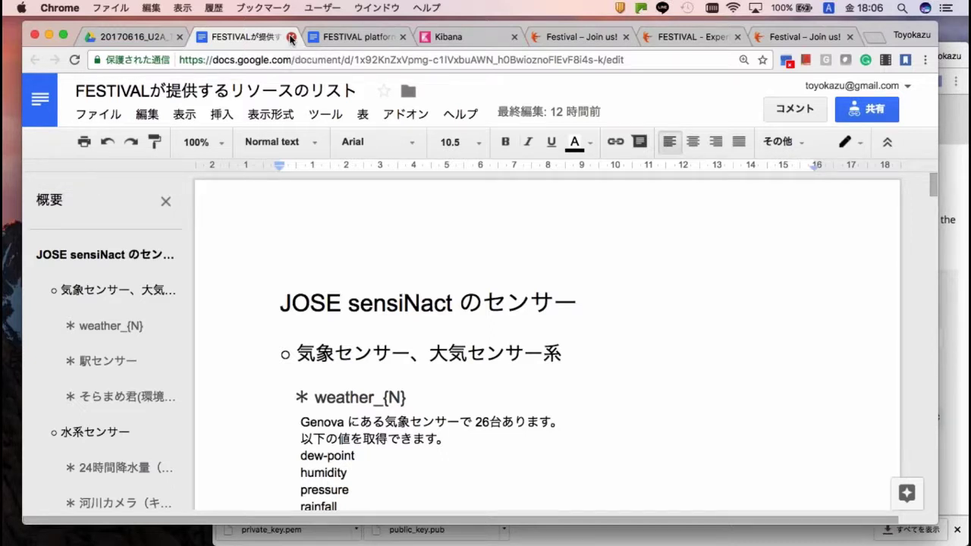
pyautogui.click(290, 38)
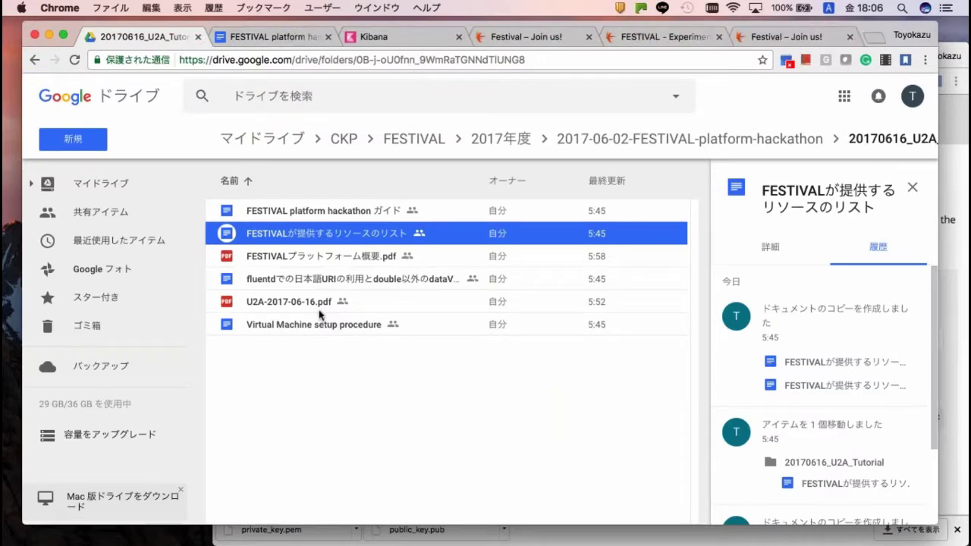
# - Open the Virtual Machine setup procedure document from the Drive folder and skim its package upgrade, mosquitto and rbenv sections
pyautogui.doubleClick(294, 329)
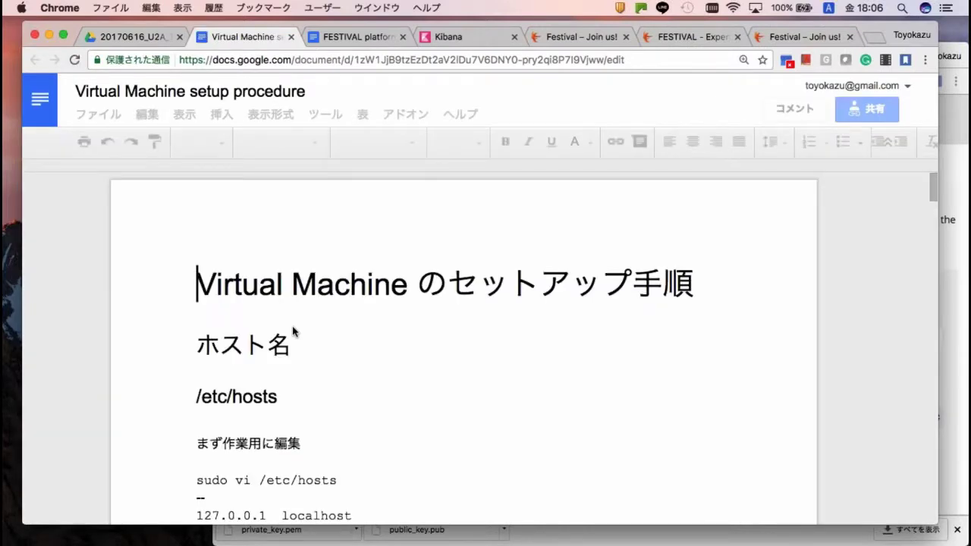
pyautogui.scroll(-20, 311, 390)
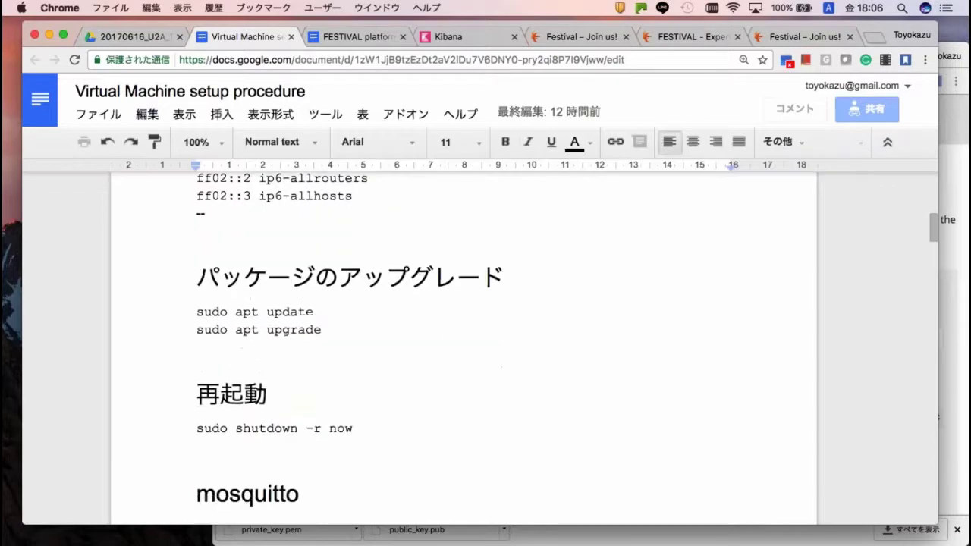
pyautogui.scroll(-20, 311, 401)
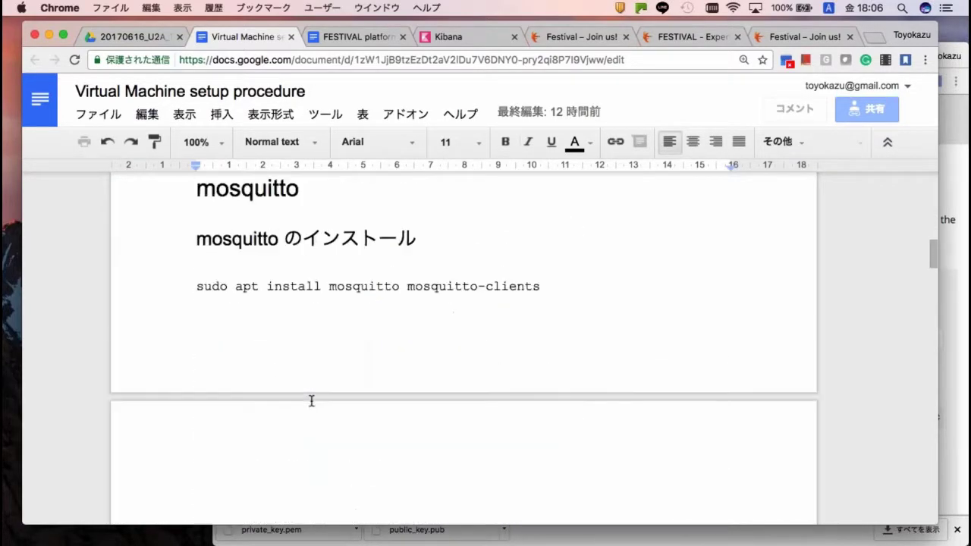
pyautogui.scroll(-5, 311, 401)
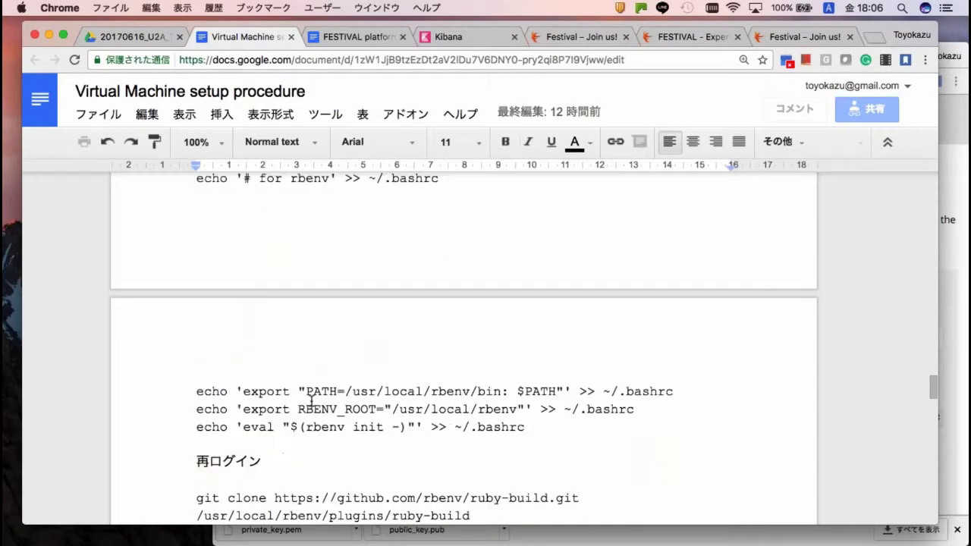
pyautogui.scroll(8, 311, 407)
pyautogui.scroll(20, 310, 433)
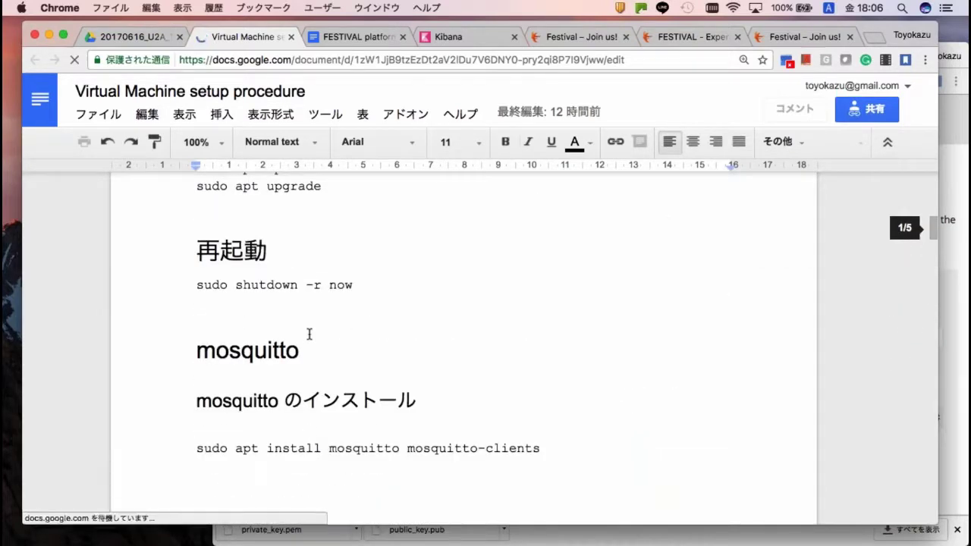
# - Return to the hackathon guide and examine the fluentd and Elasticsearch instructions from section 4.2 onward, plus the VM architecture diagram
pyautogui.click(339, 39)
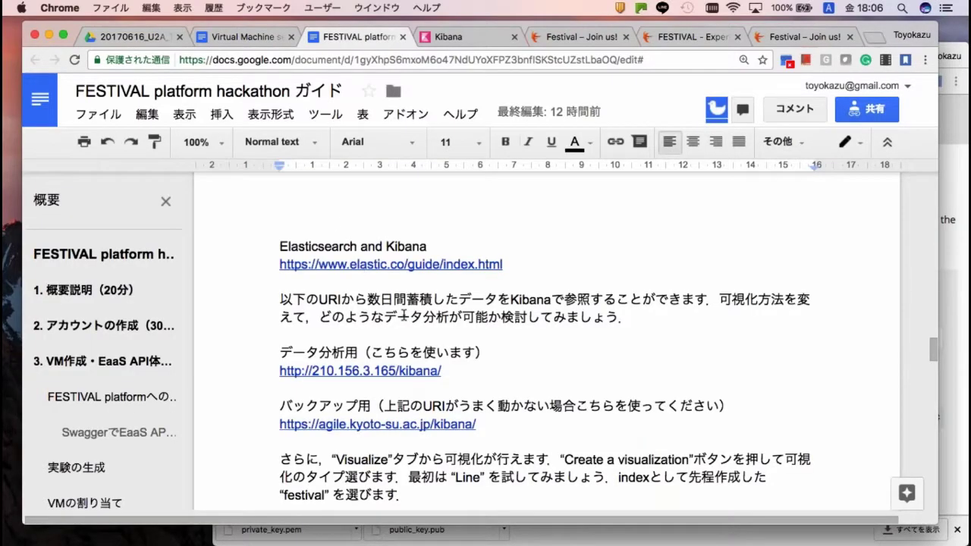
pyautogui.scroll(-10, 404, 315)
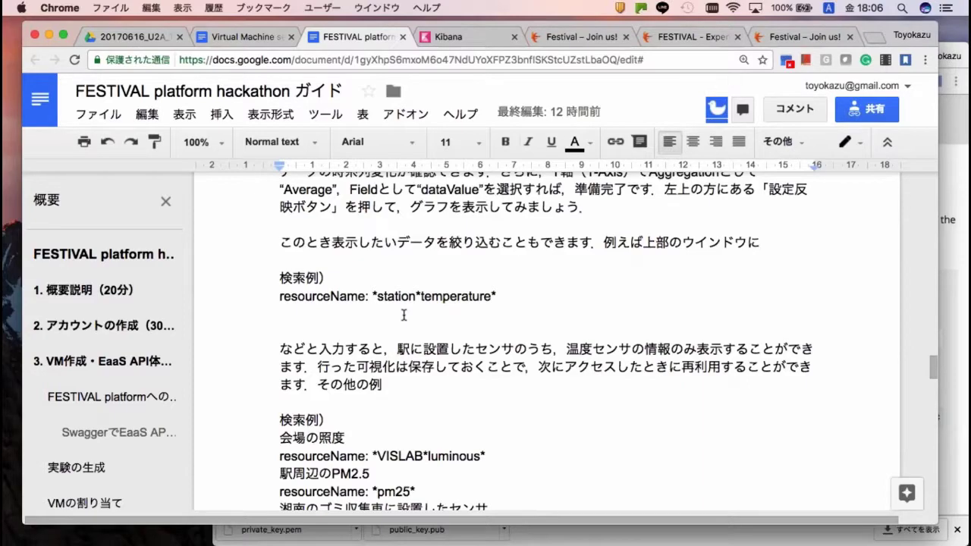
pyautogui.scroll(-15, 403, 314)
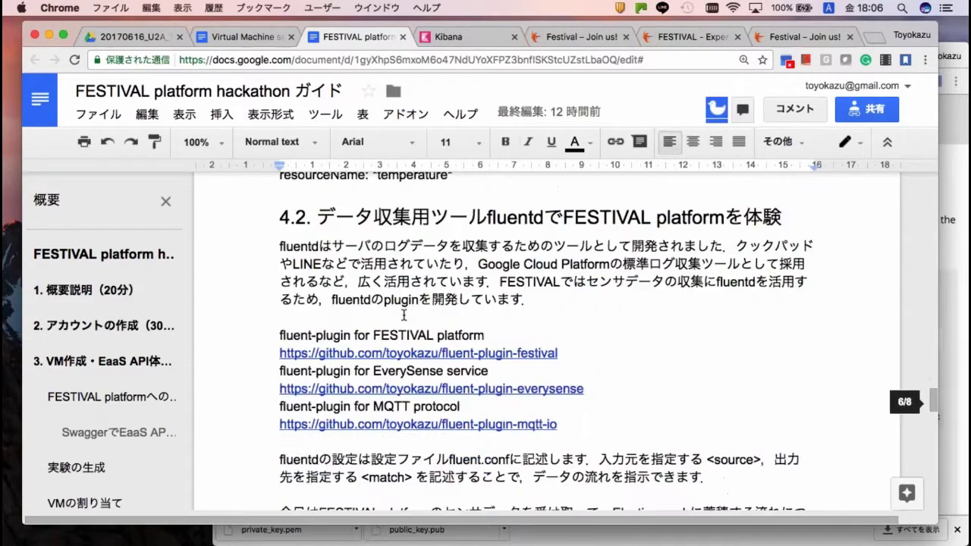
pyautogui.scroll(-10, 403, 315)
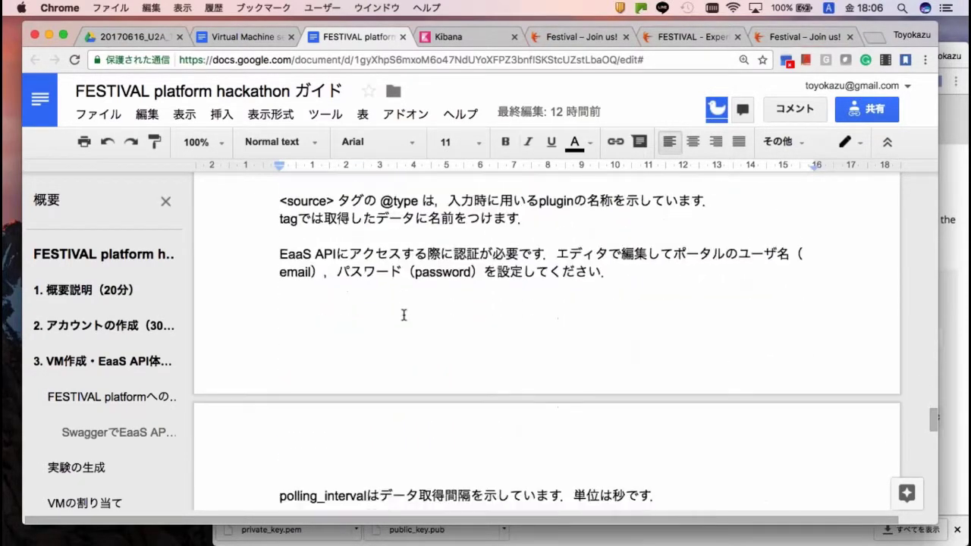
pyautogui.scroll(-10, 404, 315)
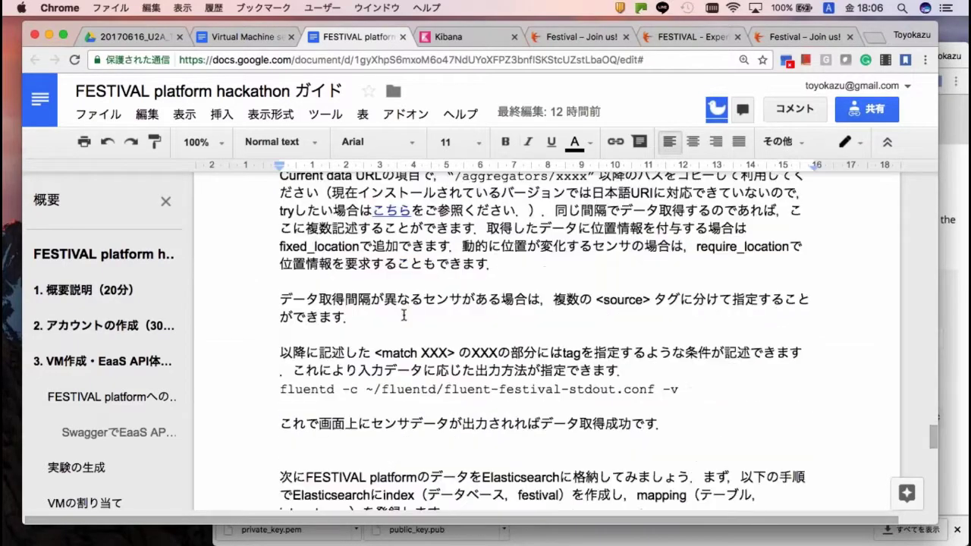
pyautogui.scroll(-4, 403, 315)
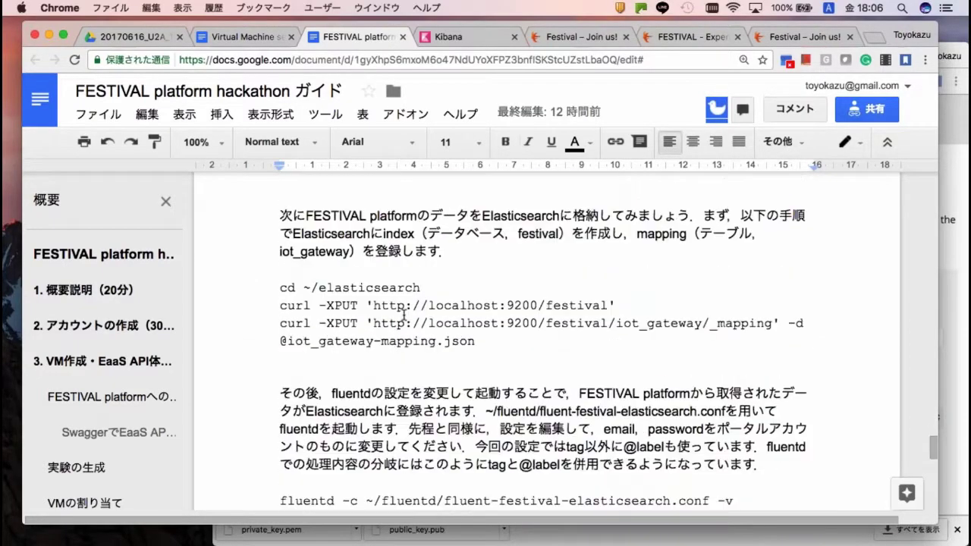
pyautogui.scroll(-10, 404, 315)
pyautogui.scroll(10, 404, 315)
pyautogui.scroll(-8, 404, 315)
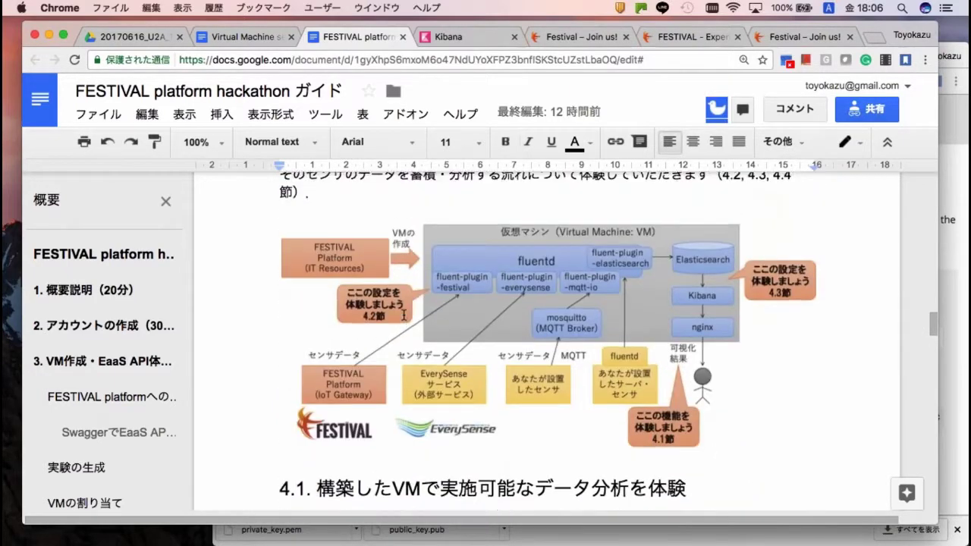
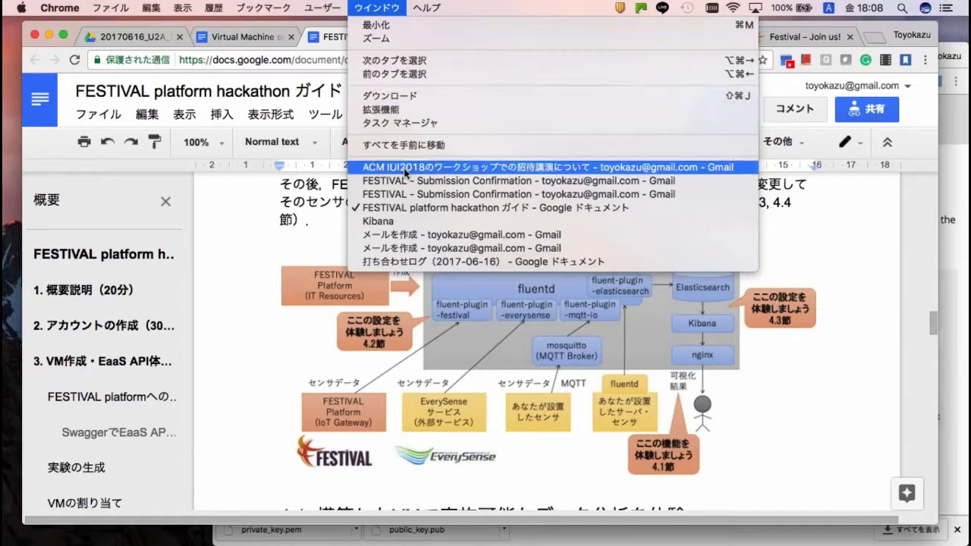
# - Move the guide's browser window out of the way and bring up the Ubuntu 16.04 Server resource page in the signed-in Experimentation Portal
pyautogui.click(240, 258)
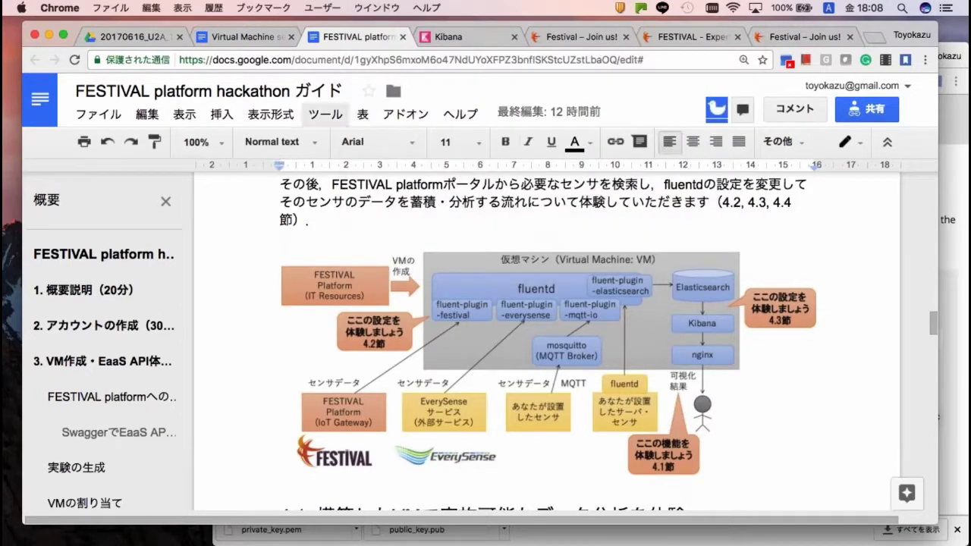
pyautogui.click(553, 39)
pyautogui.click(667, 37)
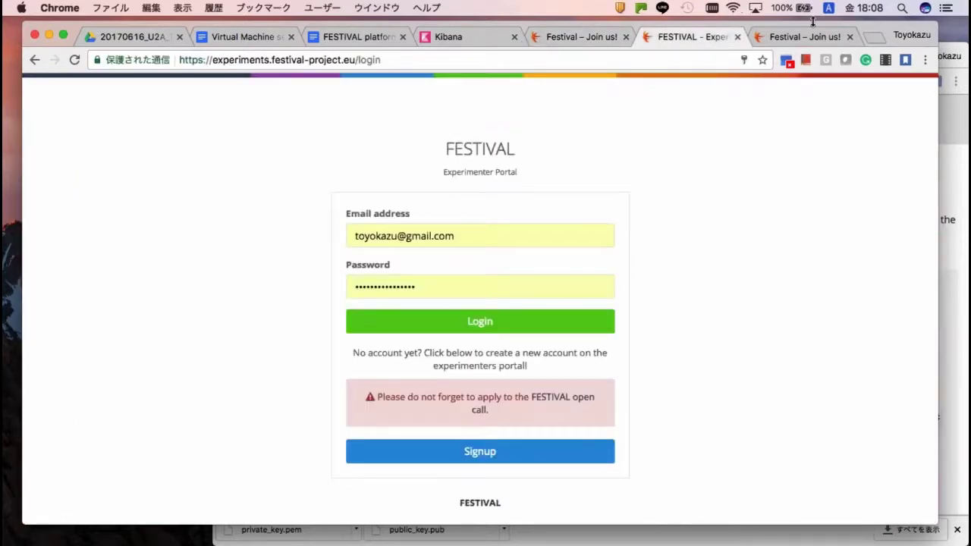
pyautogui.moveTo(811, 26); pyautogui.dragTo(810, 130)
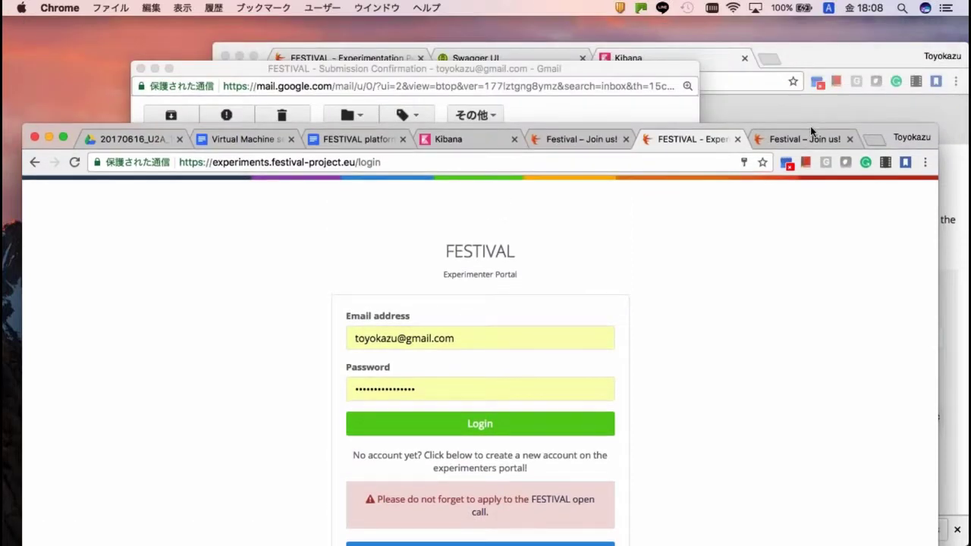
pyautogui.click(809, 53)
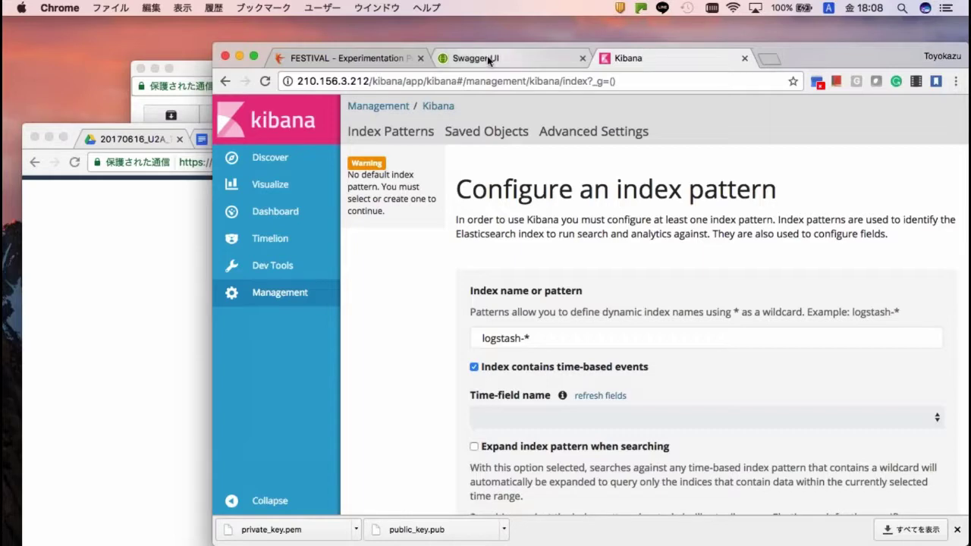
pyautogui.click(351, 59)
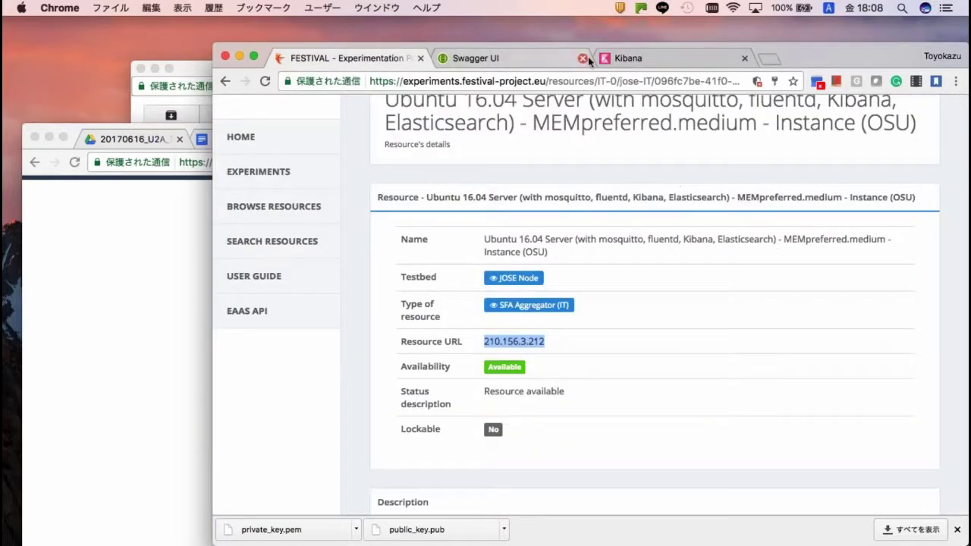
pyautogui.scroll(3, 249, 263)
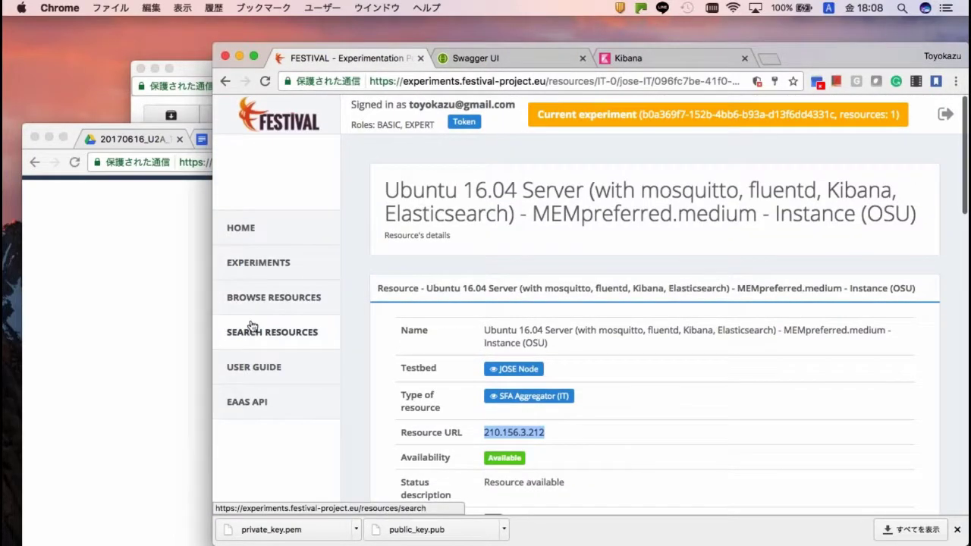
# - Open the portal's resource search, choose SensiNact (IOT) as the aggregator, and move the browser window up on the screen
pyautogui.click(253, 336)
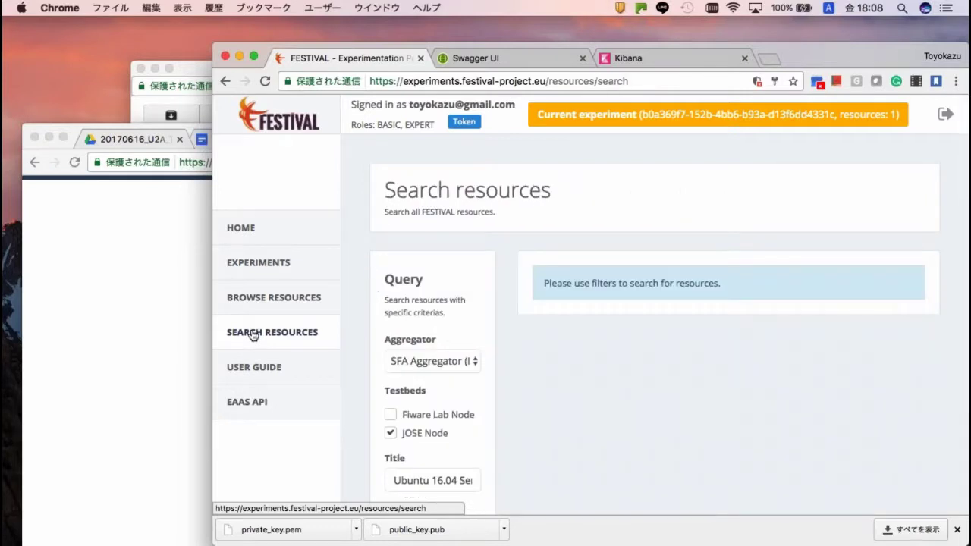
pyautogui.click(435, 363)
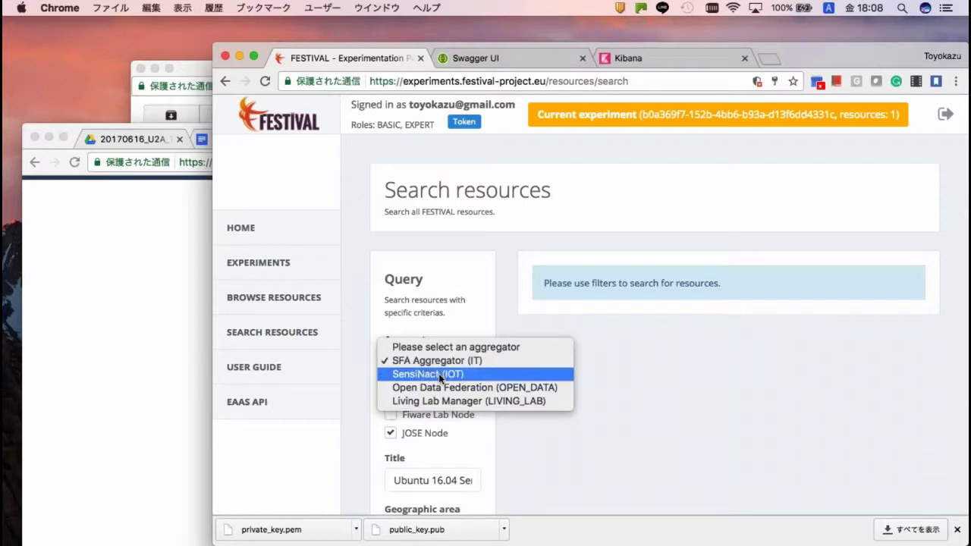
pyautogui.click(439, 373)
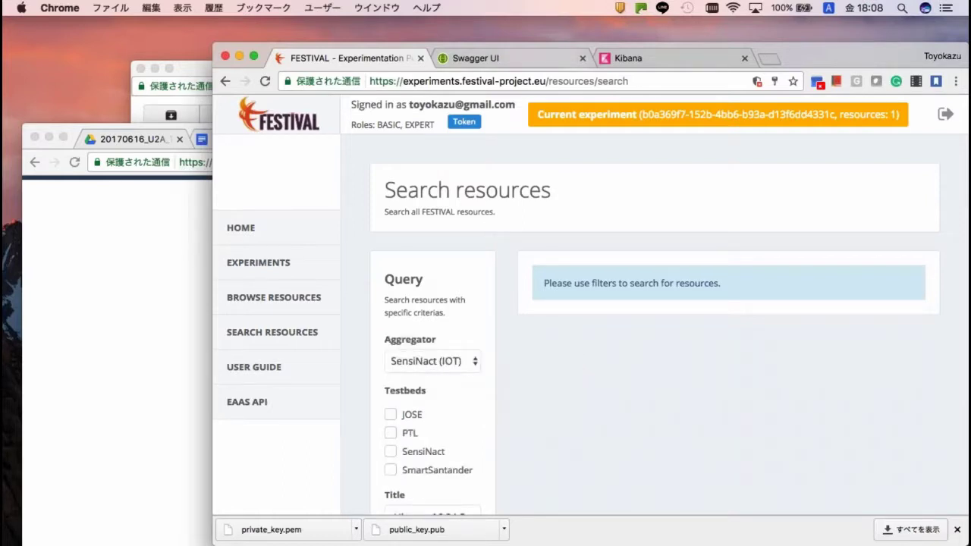
pyautogui.moveTo(546, 43); pyautogui.dragTo(546, 17)
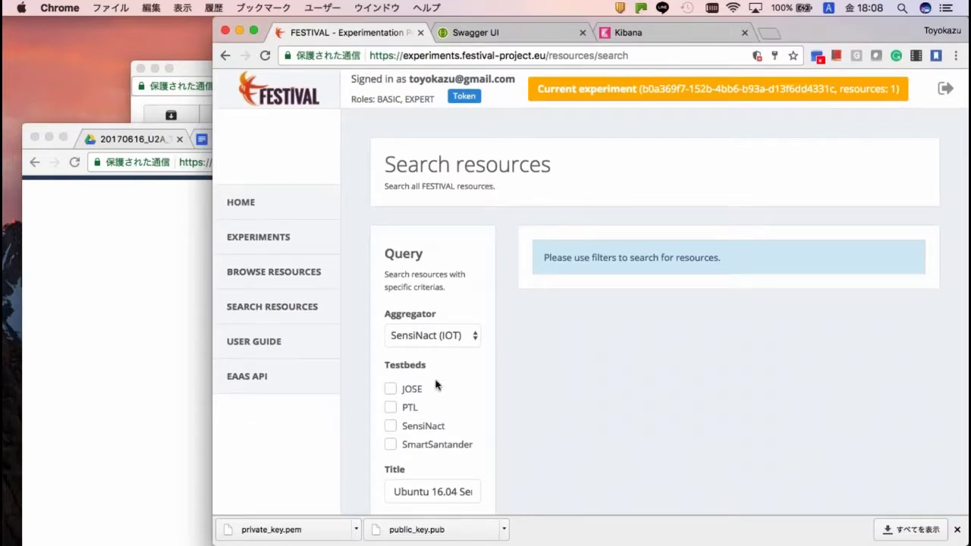
# - Open the FESTIVALが提供するリソースのリスト document from the Drive folder and select "weather" in the weather_{N} sensor heading
pyautogui.click(160, 254)
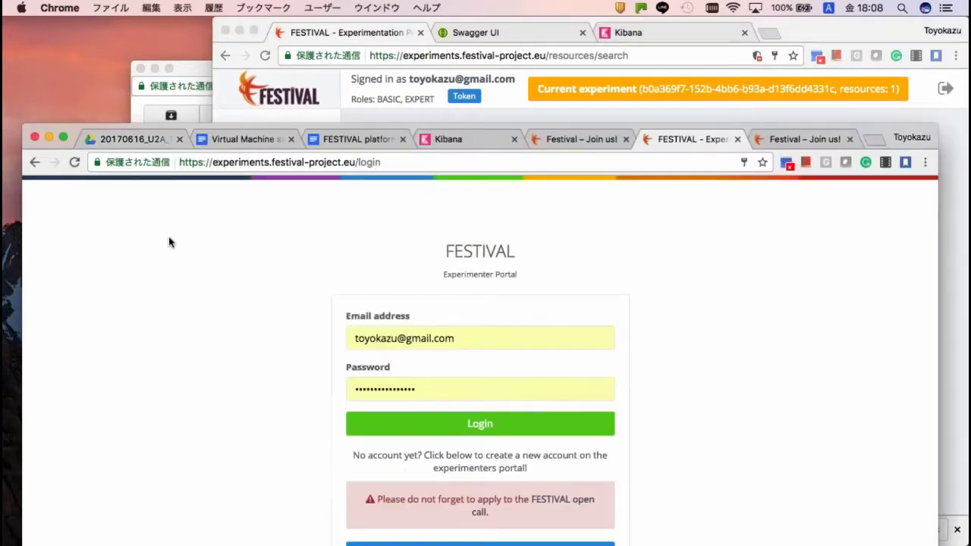
pyautogui.click(126, 140)
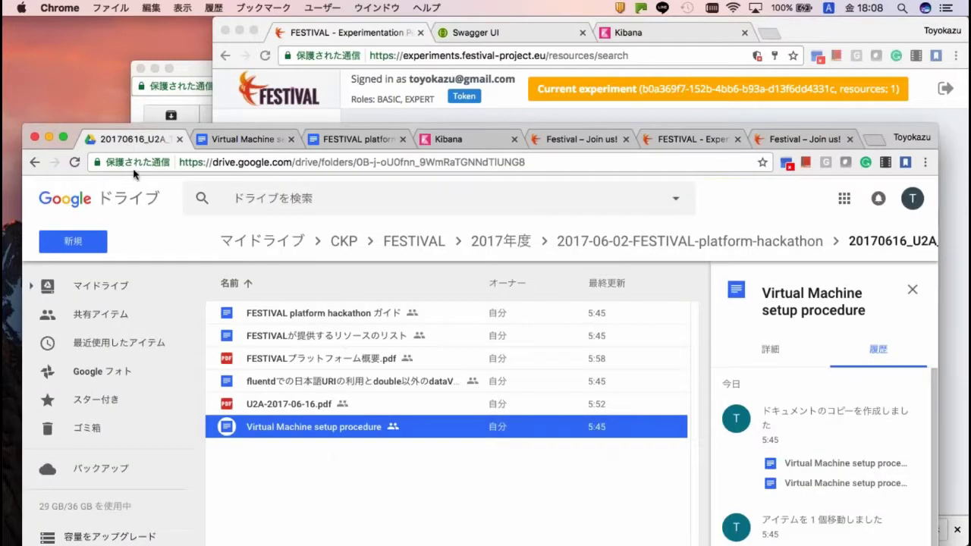
pyautogui.doubleClick(276, 338)
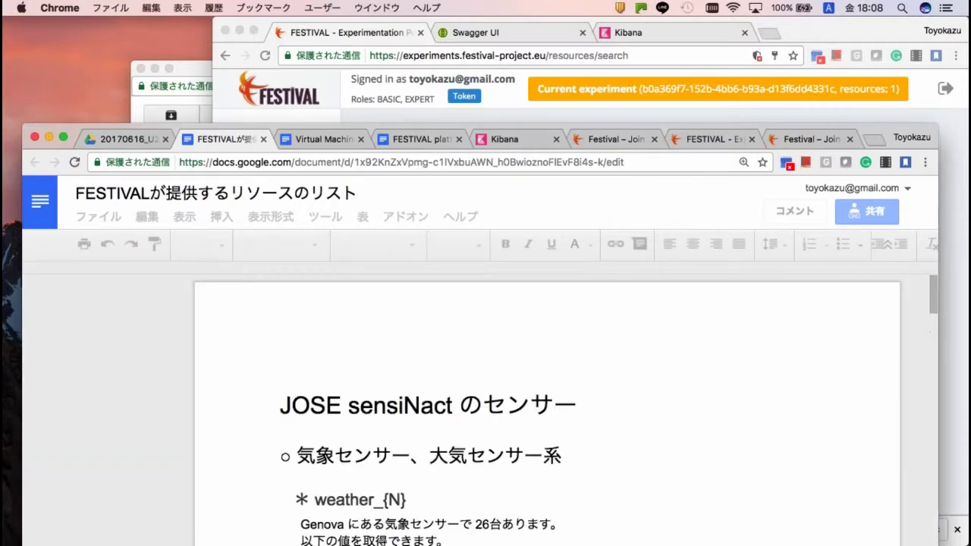
pyautogui.click(364, 428)
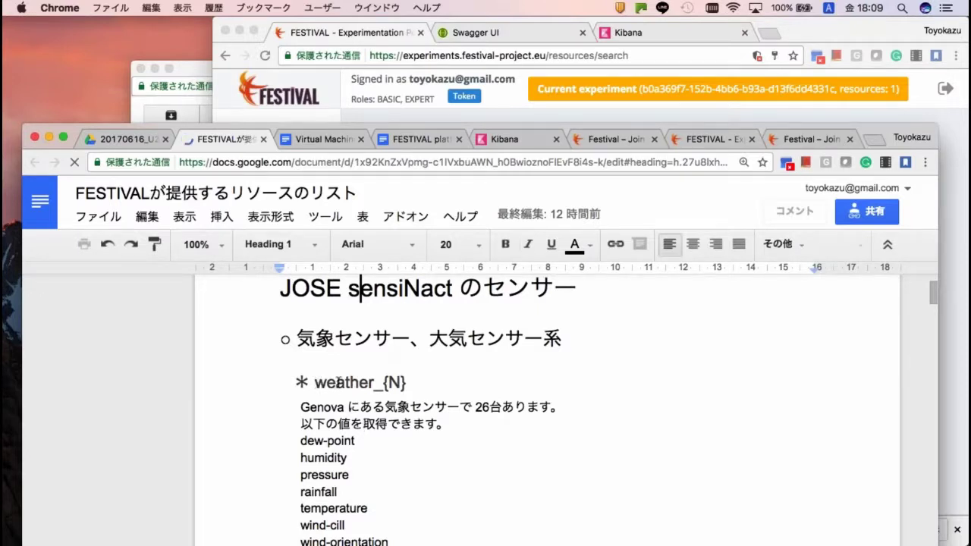
pyautogui.doubleClick(370, 381)
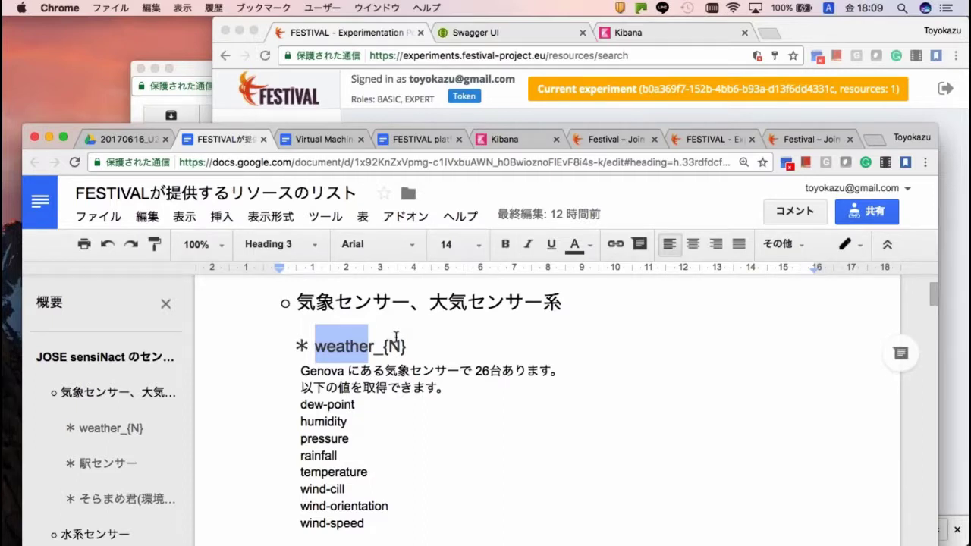
pyautogui.hotkey('shift', 'Right')
# - Back in the portal's resource search, search the JOSE testbed for SensiNact resources with the title "weather"
pyautogui.click(383, 42)
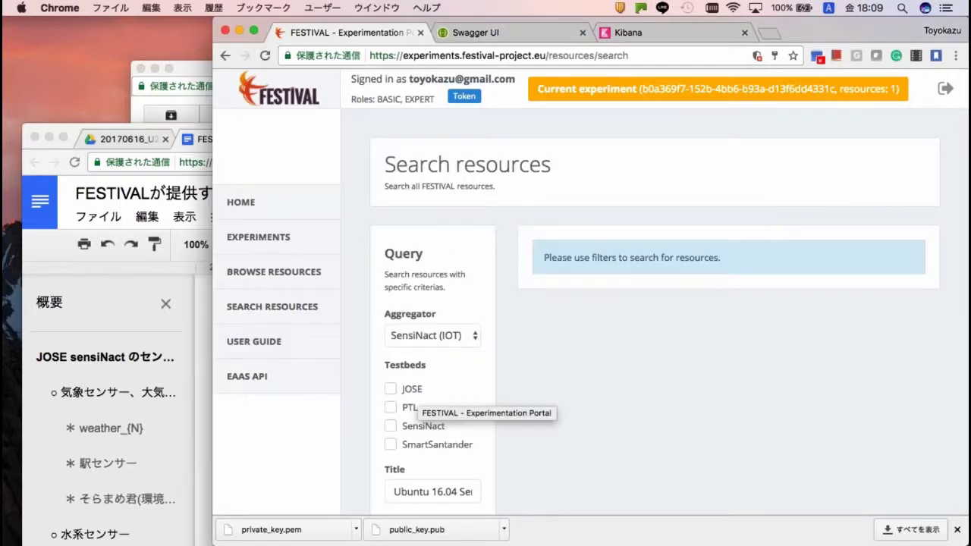
pyautogui.scroll(-1, 417, 402)
pyautogui.scroll(-5, 417, 402)
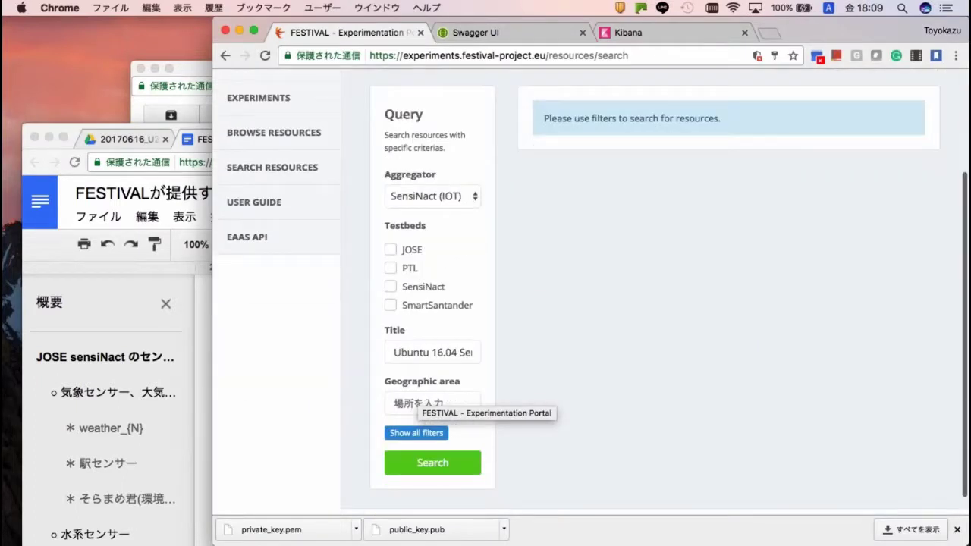
pyautogui.tripleClick(443, 346)
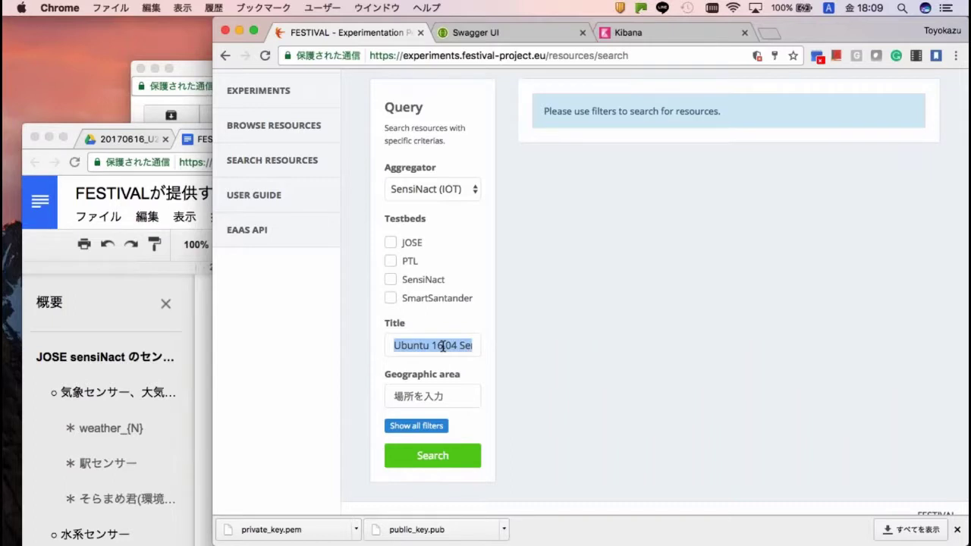
pyautogui.write('weather')
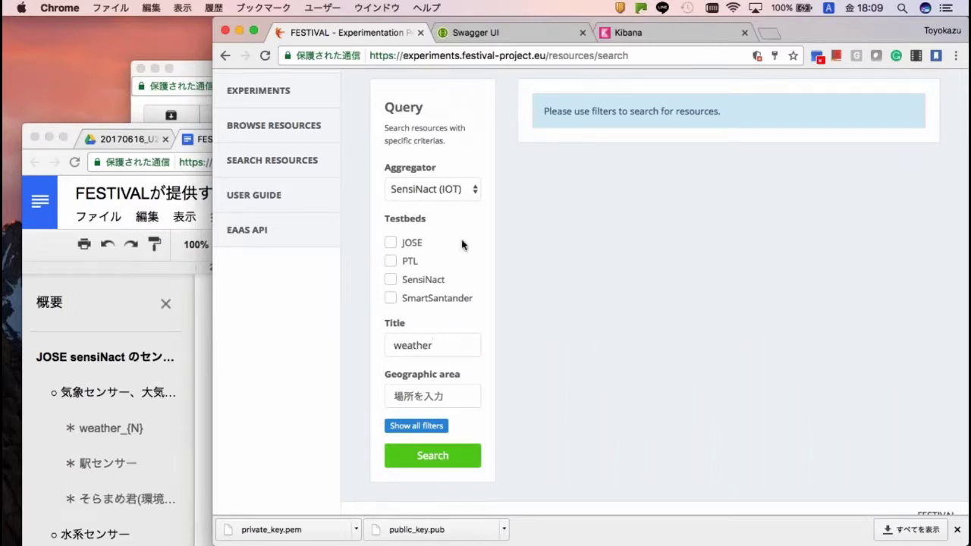
pyautogui.click(389, 243)
pyautogui.click(417, 458)
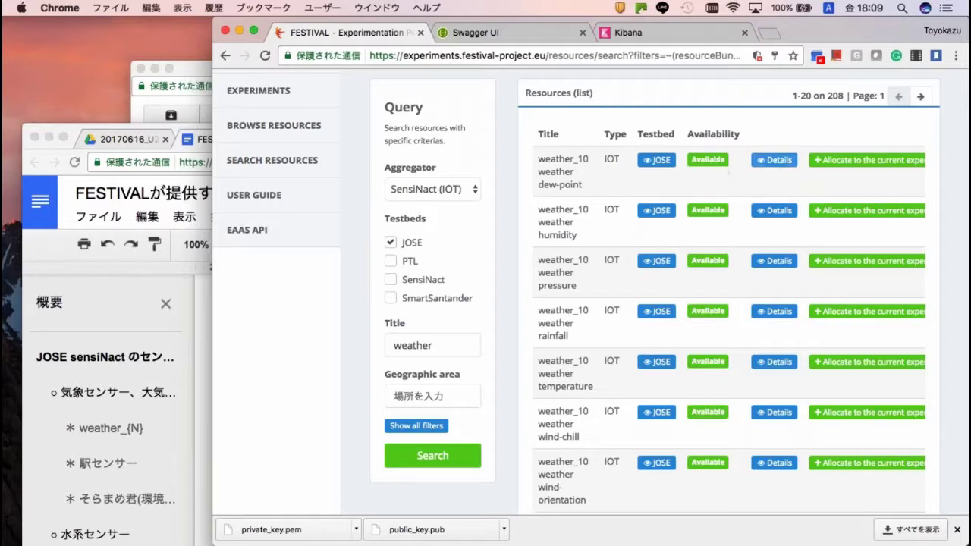
# - Open the details of the weather_10 weather dew-point resource and highlight its Current data URL from /aggregators through current_data
pyautogui.click(777, 161)
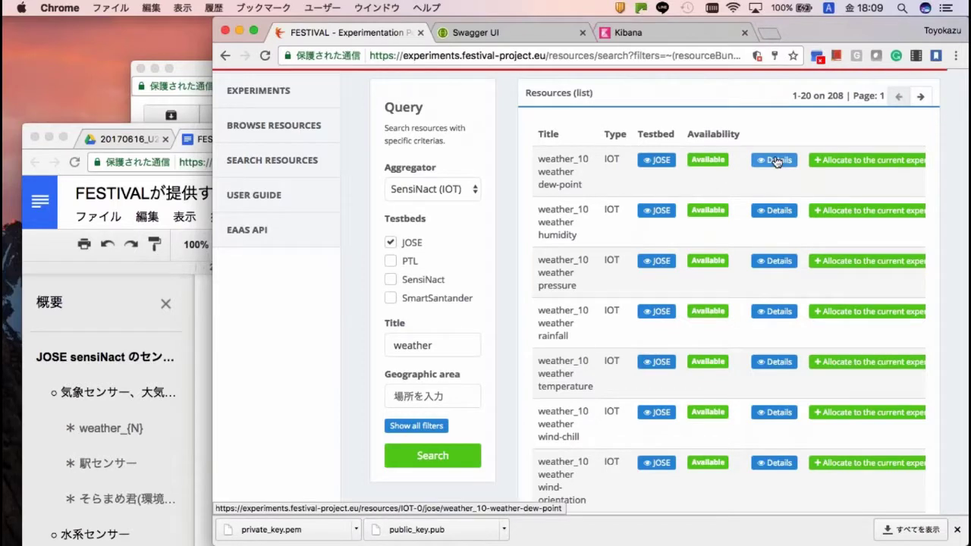
pyautogui.scroll(-5, 767, 274)
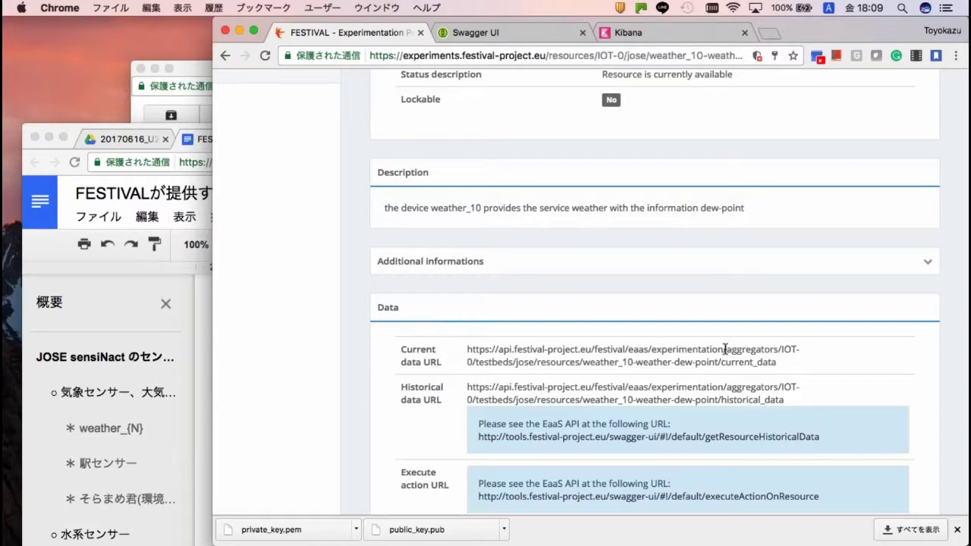
pyautogui.moveTo(723, 351); pyautogui.dragTo(779, 362)
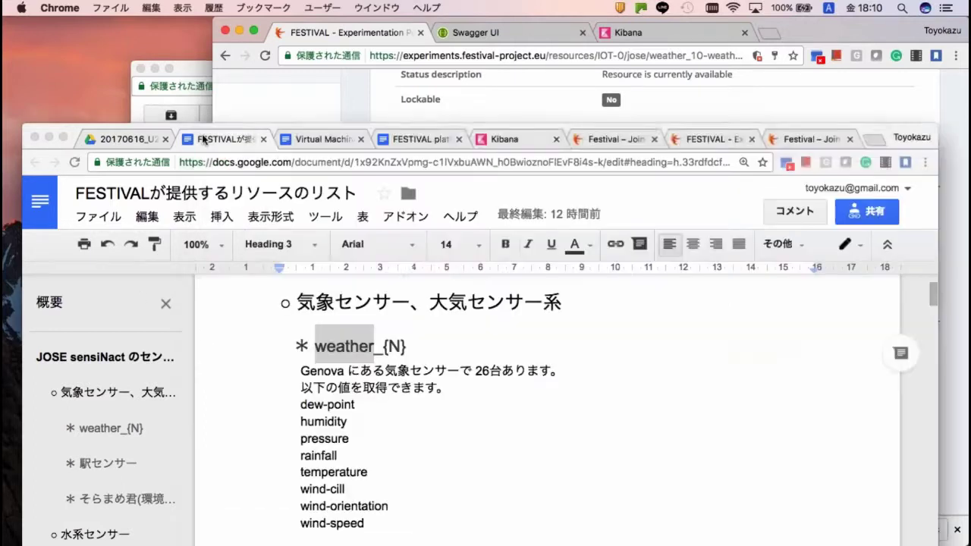
# - Return to the FESTIVAL platform hackathon ガイド document and examine its experiment start, SSH login and section 4 instructions
pyautogui.click(203, 139)
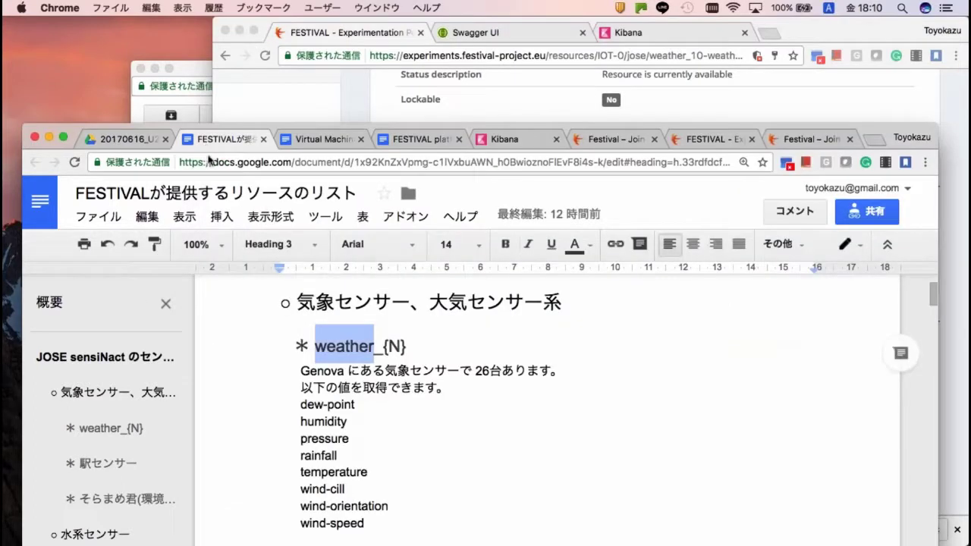
pyautogui.click(420, 139)
pyautogui.scroll(15, 546, 409)
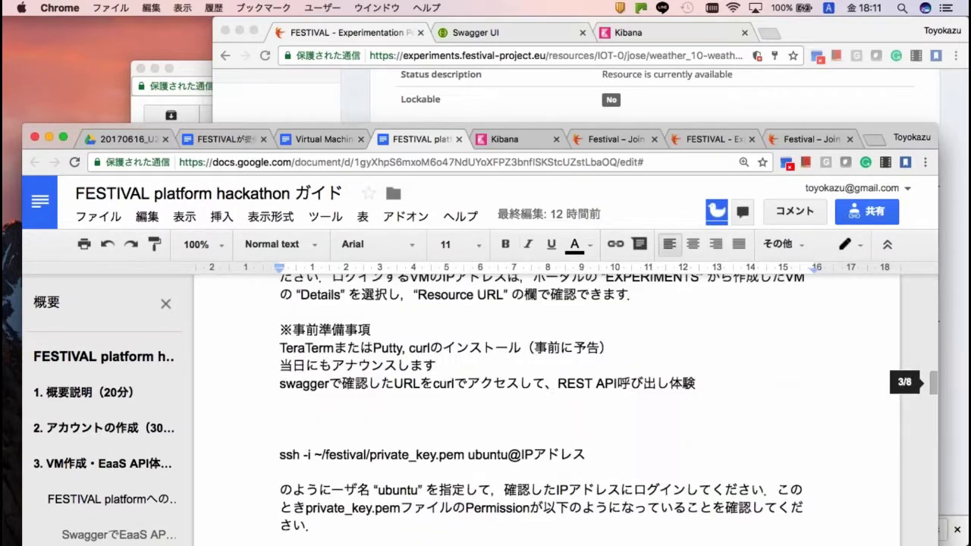
pyautogui.scroll(-10, 546, 410)
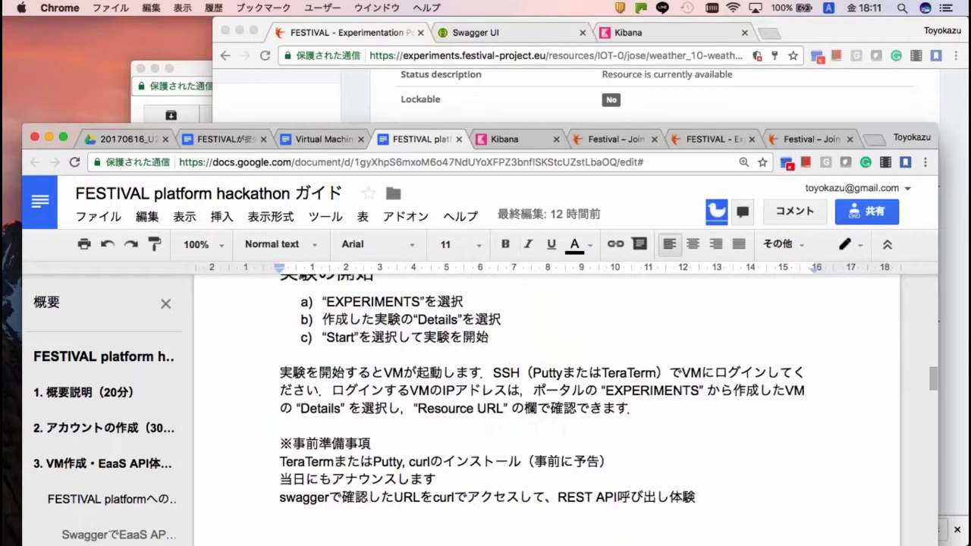
pyautogui.scroll(5, 541, 403)
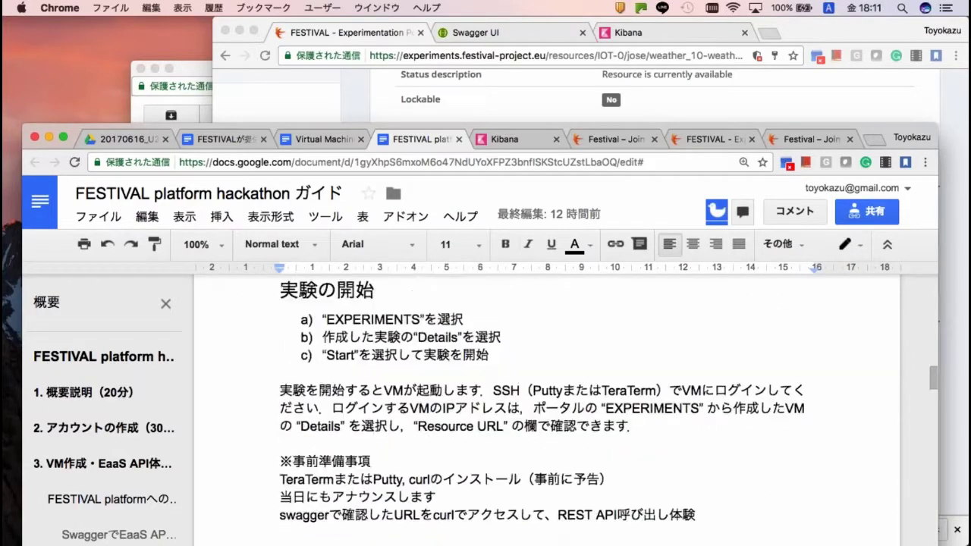
pyautogui.scroll(-8, 542, 401)
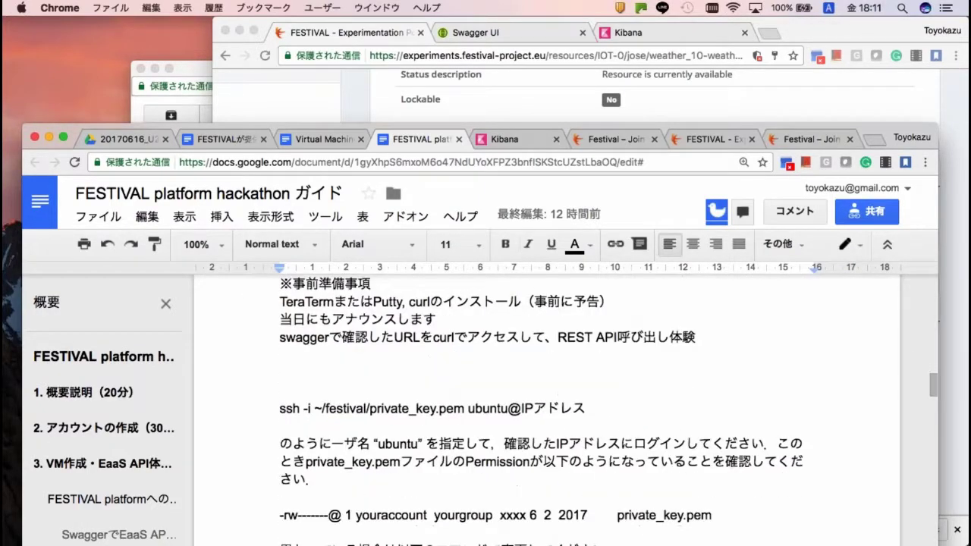
pyautogui.scroll(-12, 541, 401)
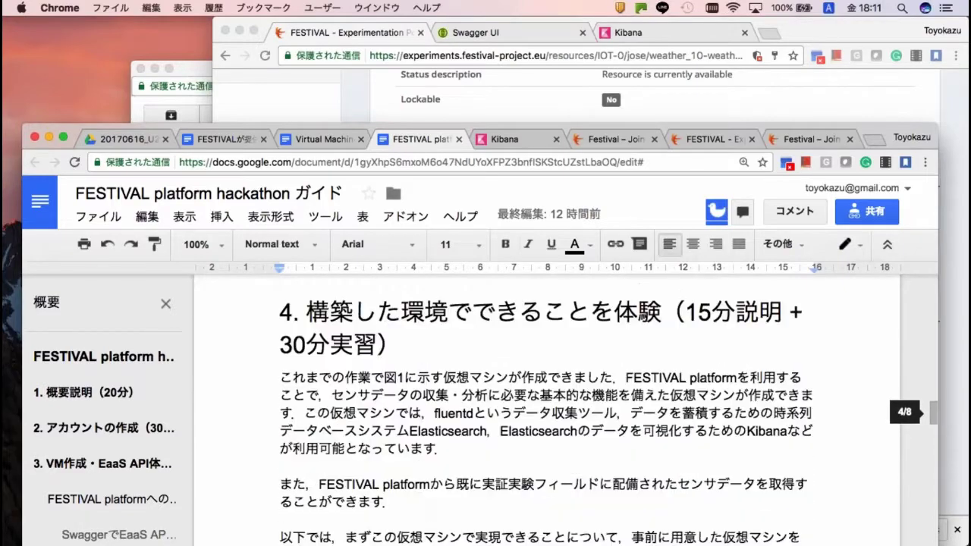
pyautogui.scroll(-1, 541, 410)
pyautogui.scroll(8, 541, 410)
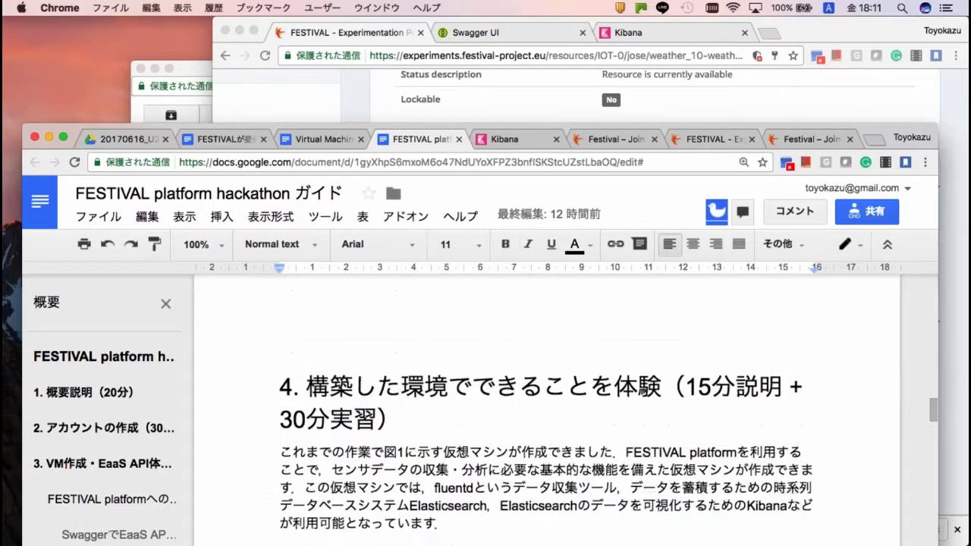
pyautogui.scroll(6, 541, 410)
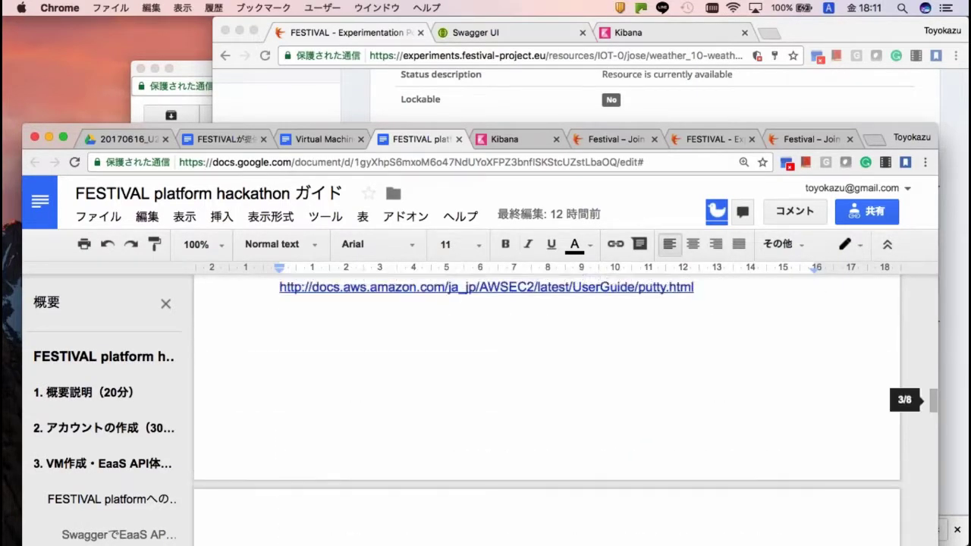
# - Go back to the portal, reopen the resource search, choose SFA Aggregator (IT) as the aggregator, and shift the browser window aside
pyautogui.click(511, 94)
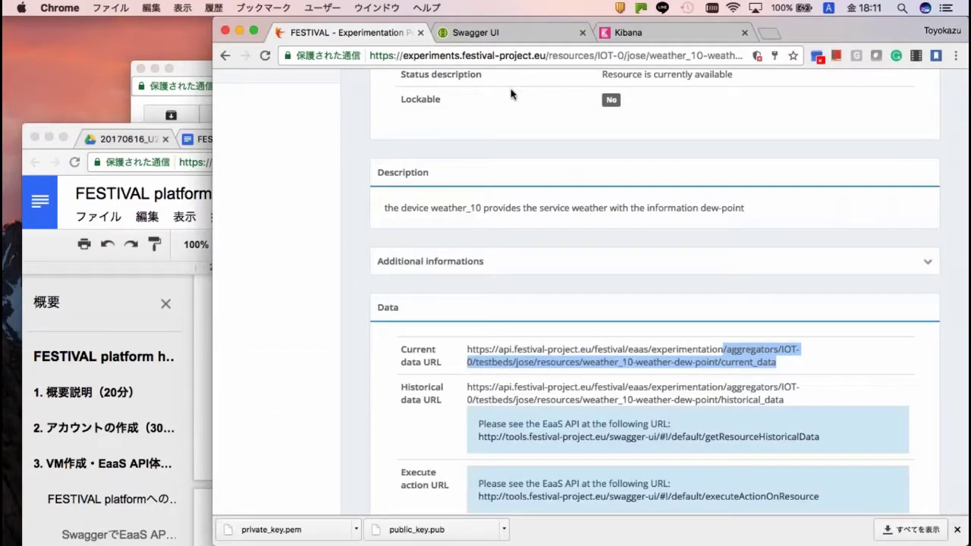
pyautogui.rightClick(476, 172)
pyautogui.click(423, 127)
pyautogui.scroll(5, 423, 128)
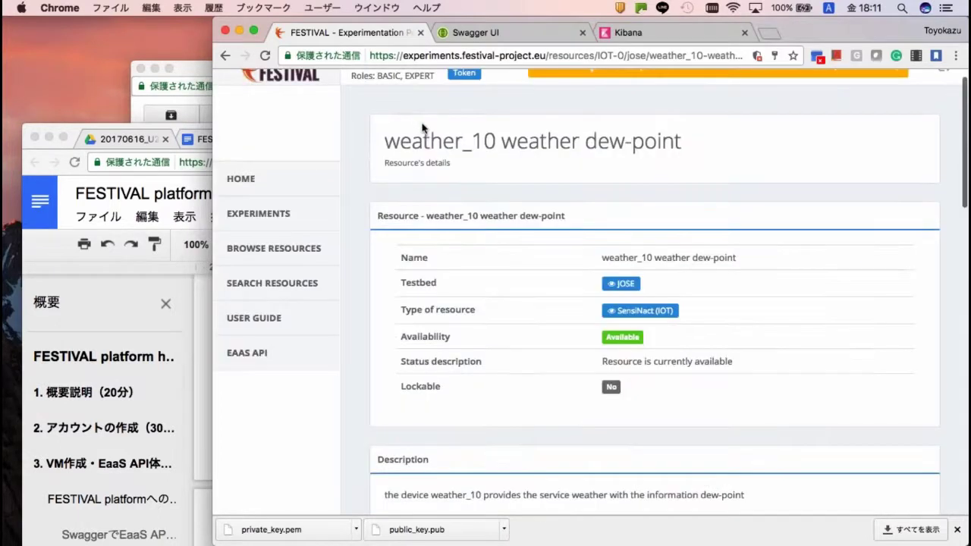
pyautogui.scroll(1, 422, 128)
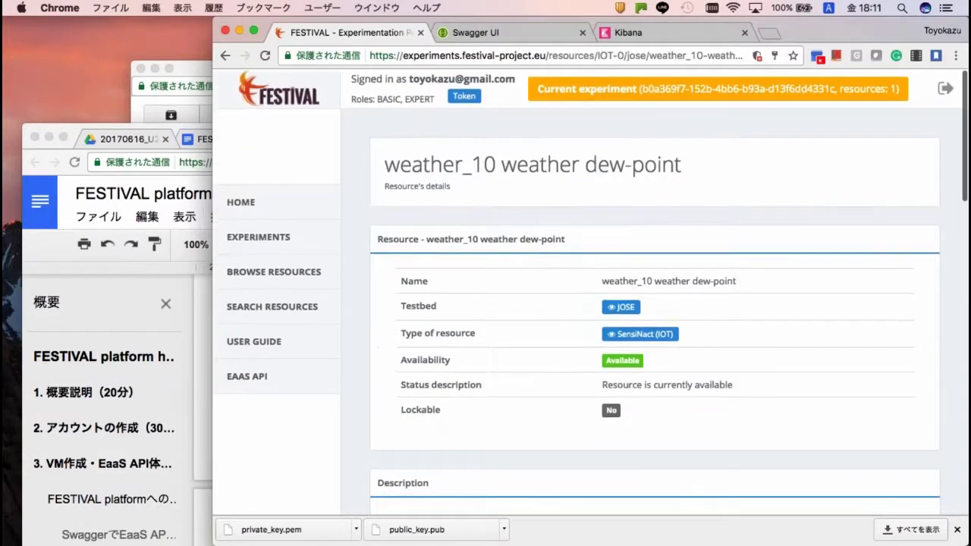
pyautogui.click(270, 324)
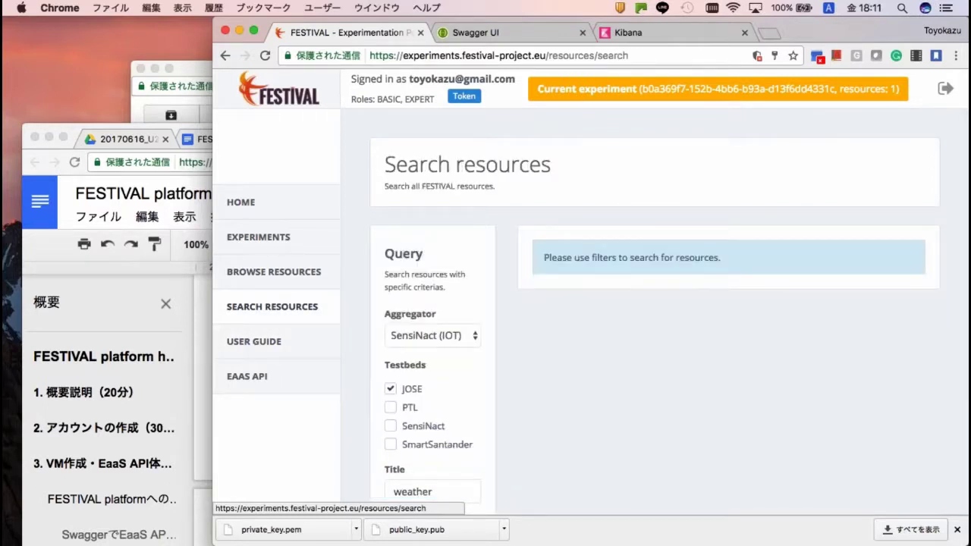
pyautogui.click(430, 336)
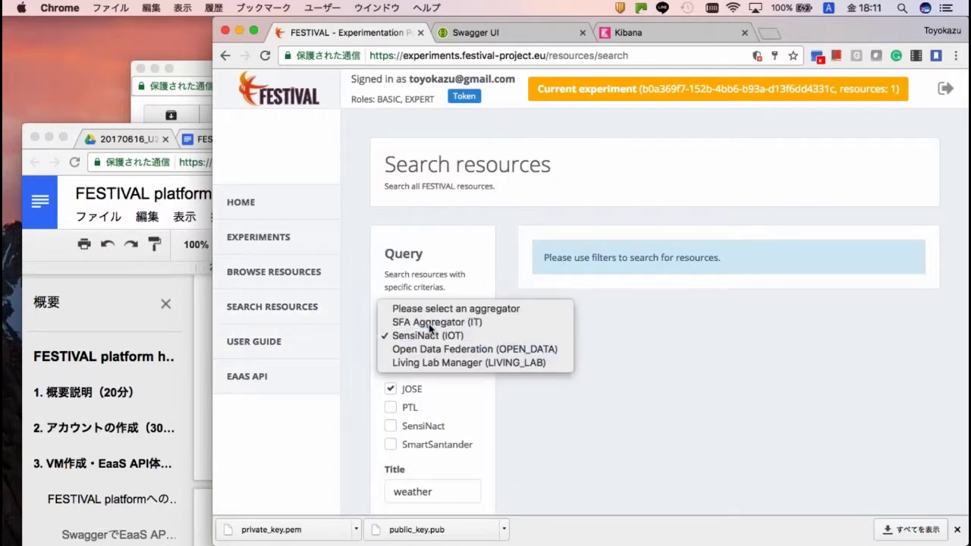
pyautogui.click(430, 324)
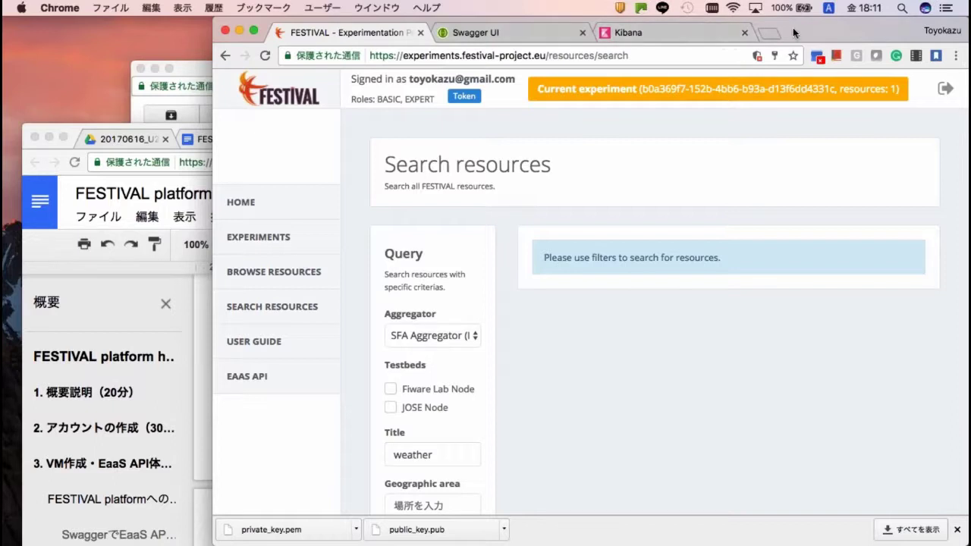
pyautogui.moveTo(793, 33); pyautogui.dragTo(724, 30)
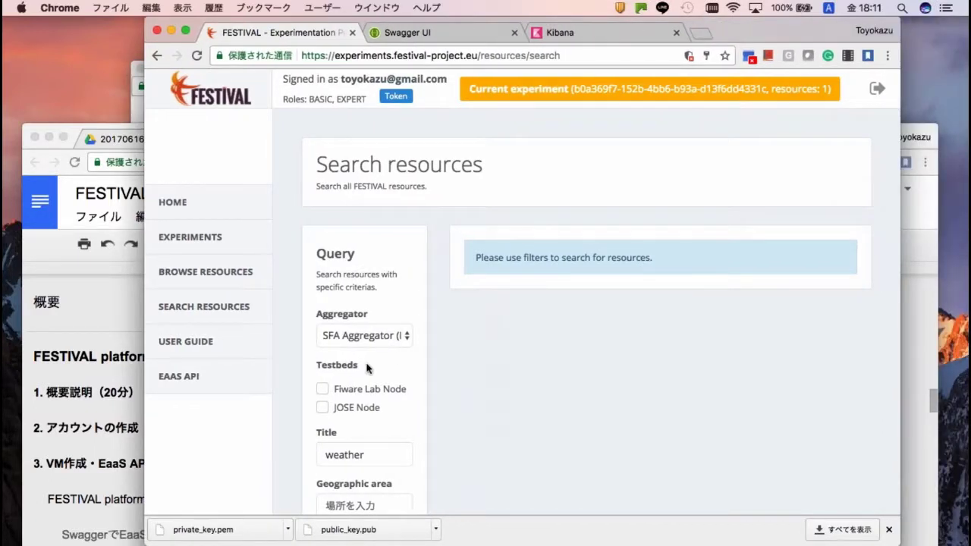
# - Search the JOSE Node testbed for resources with the title "Ubuntu"
pyautogui.click(322, 407)
pyautogui.doubleClick(350, 455)
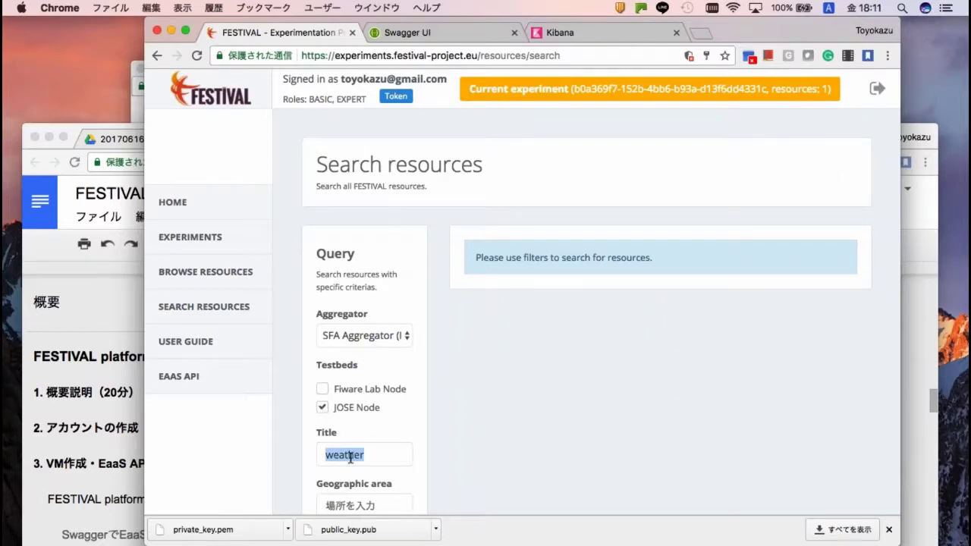
pyautogui.write('U')
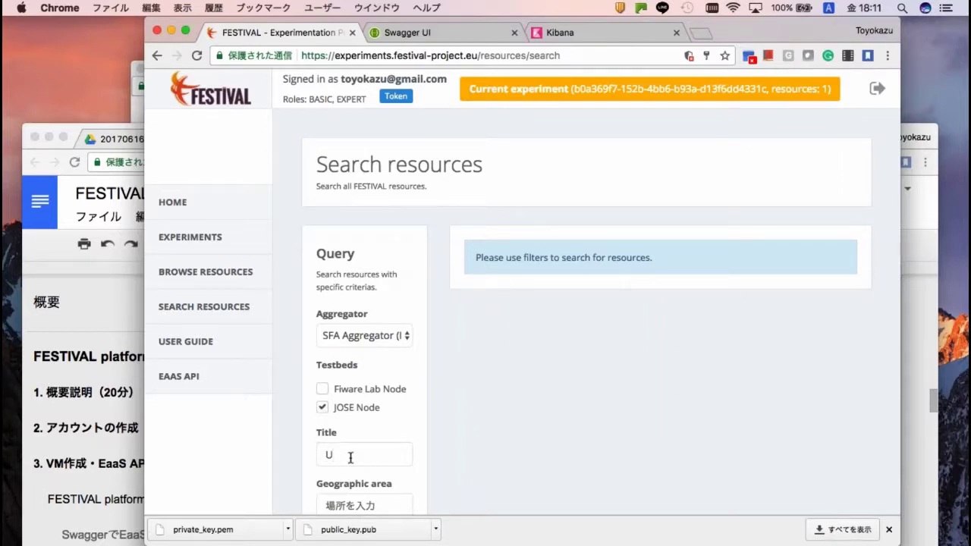
pyautogui.write('buntu')
pyautogui.scroll(-3, 448, 452)
pyautogui.click(390, 443)
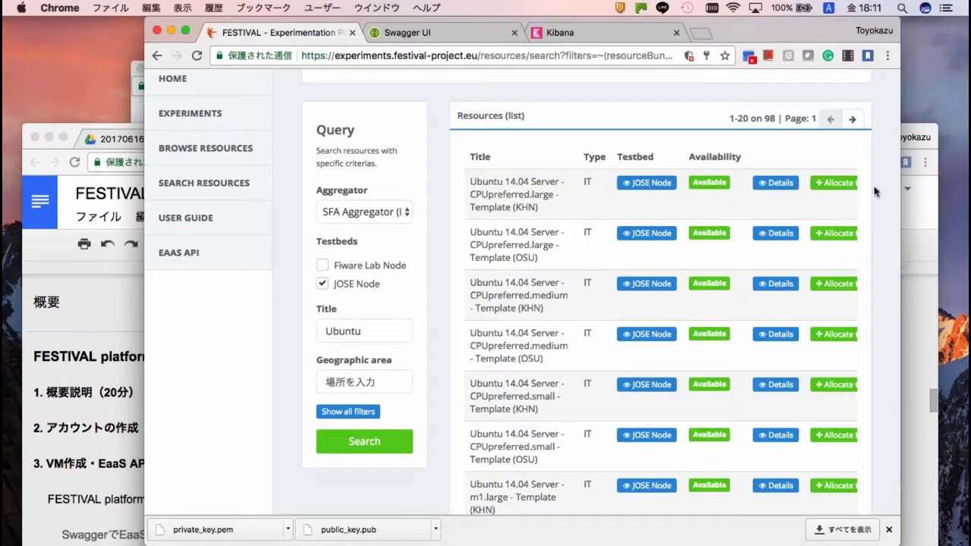
# - Widen the portal's browser window to show more of the Ubuntu resource list, and open the experiments overview
pyautogui.moveTo(899, 202); pyautogui.dragTo(964, 209)
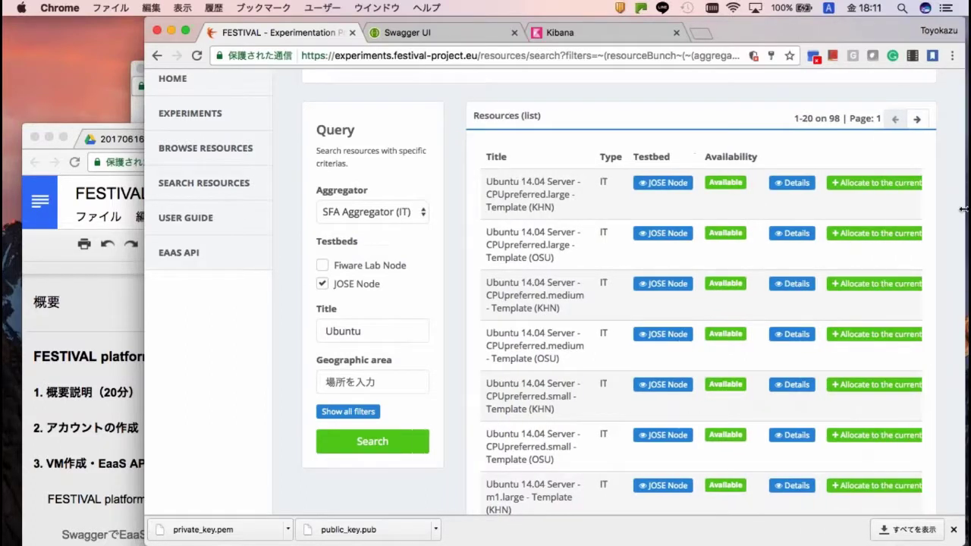
pyautogui.click(889, 187)
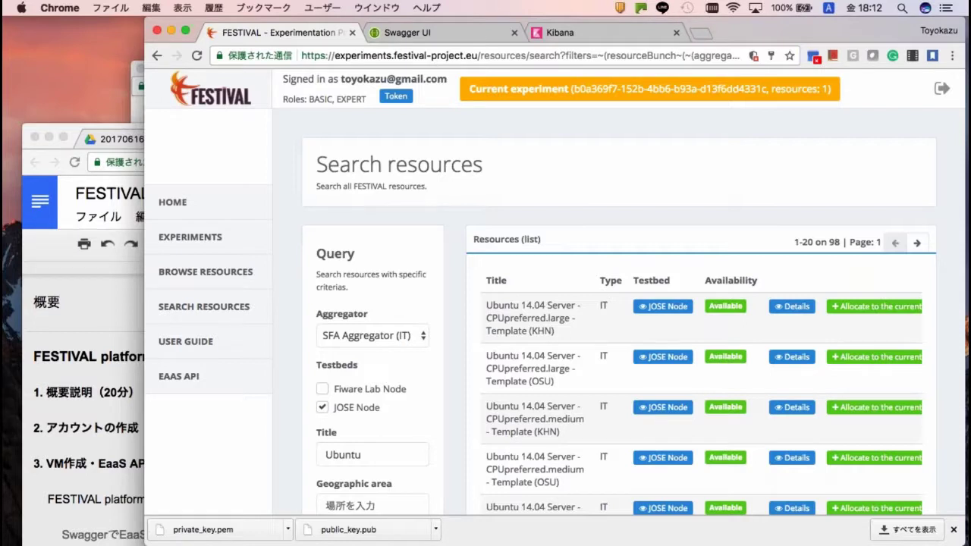
pyautogui.click(183, 239)
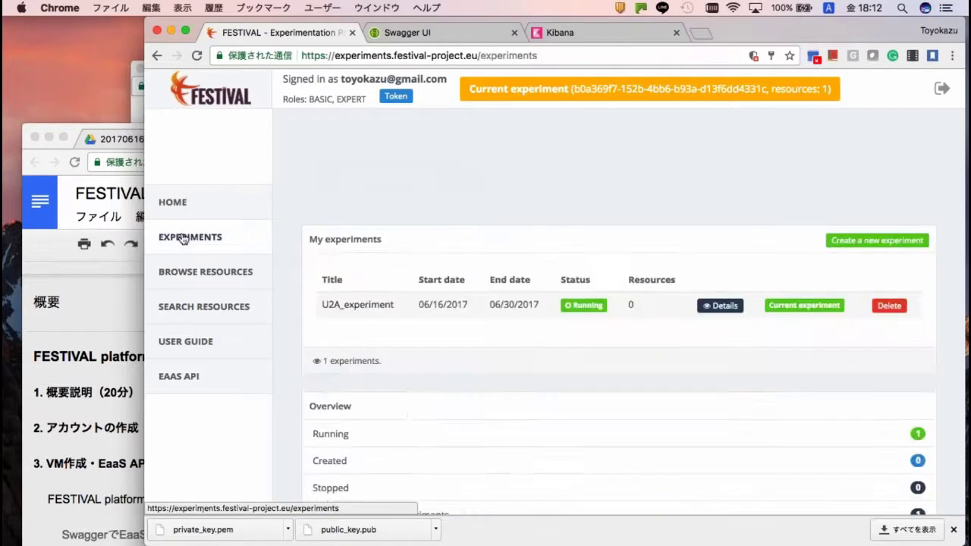